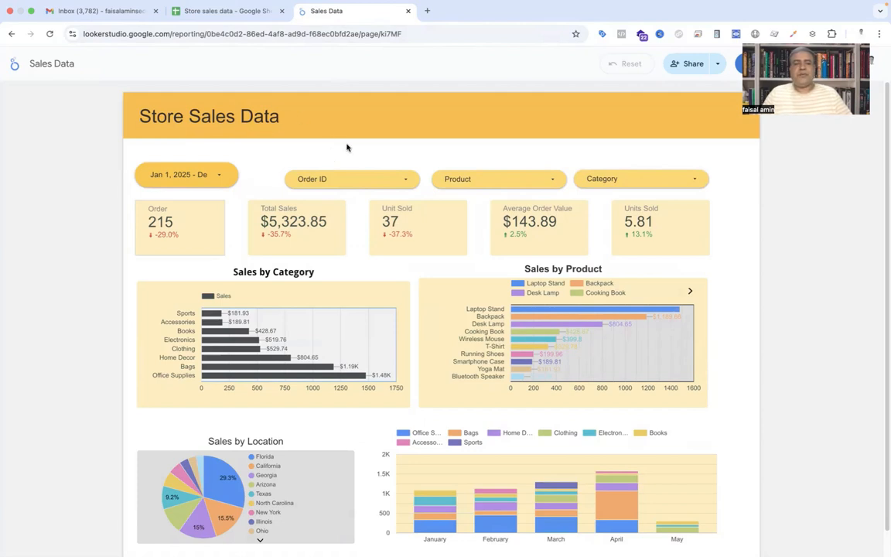
# Review the Store sales data spreadsheet and the finished Sales Data report, opening that report in edit mode
pyautogui.click(203, 10)
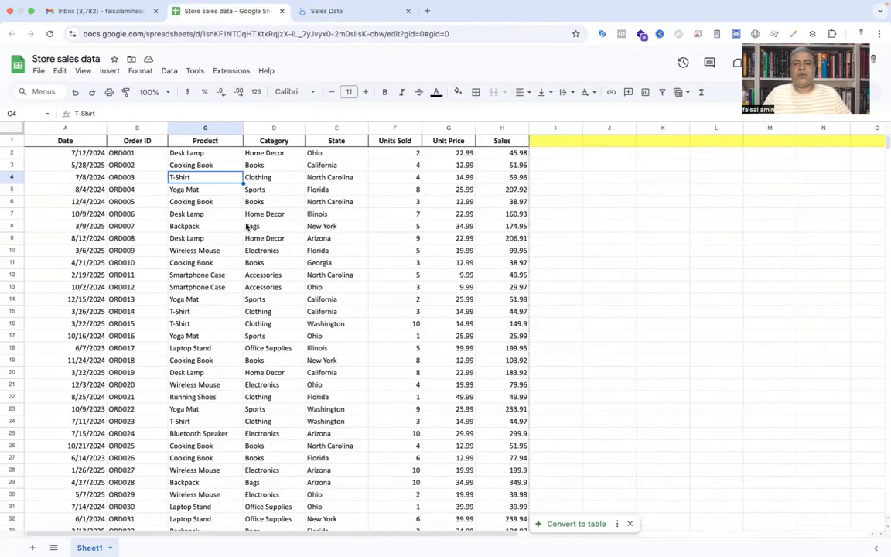
pyautogui.click(325, 11)
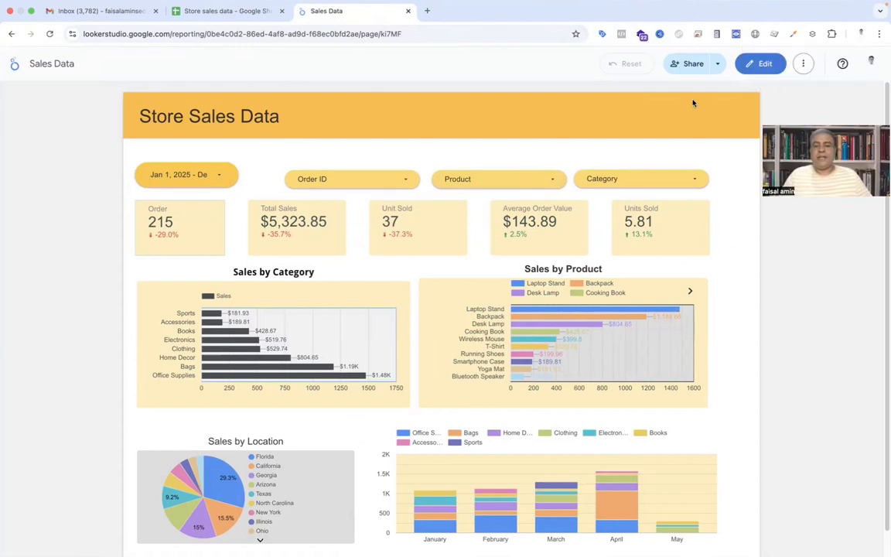
pyautogui.click(762, 64)
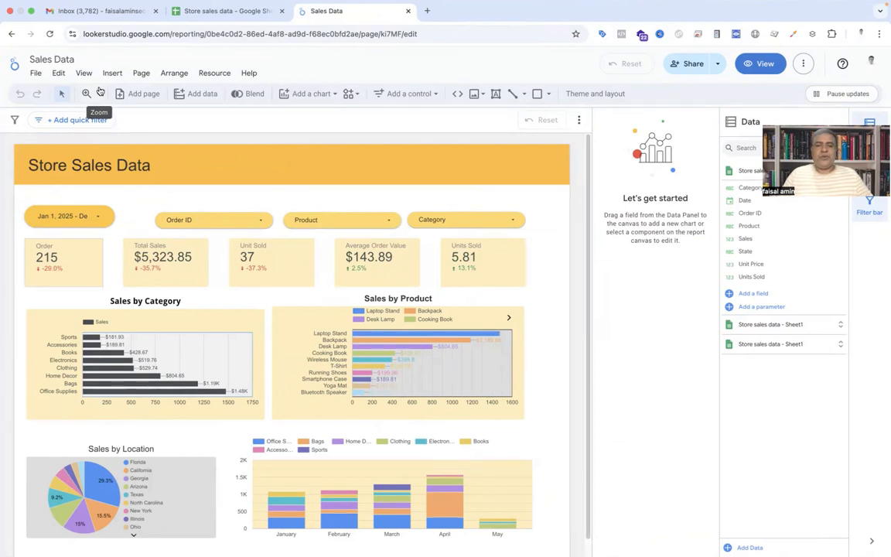
# Create a new blank report from the Looker Studio home page
pyautogui.click(14, 64)
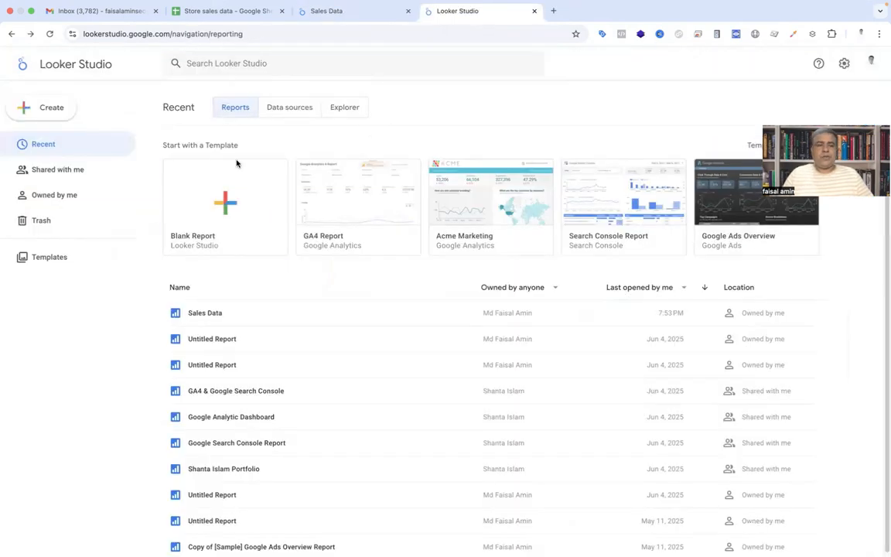
pyautogui.click(42, 110)
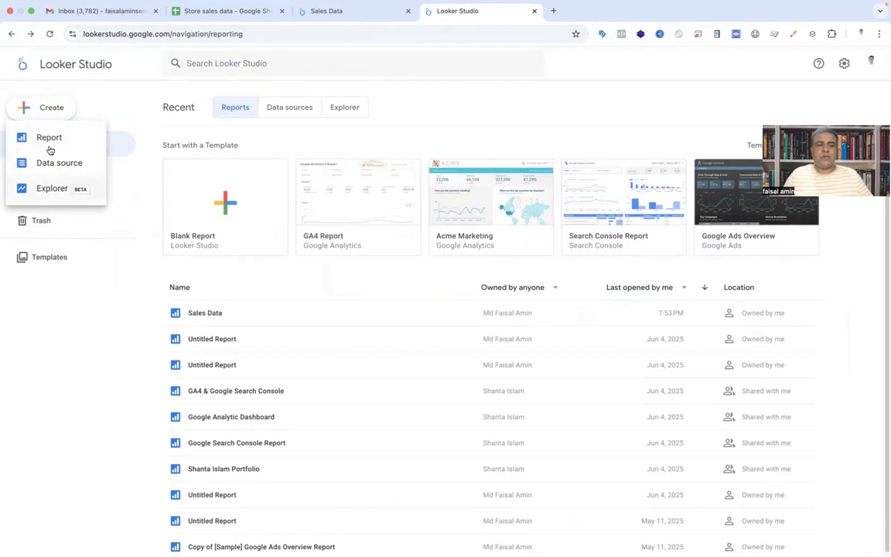
pyautogui.click(402, 125)
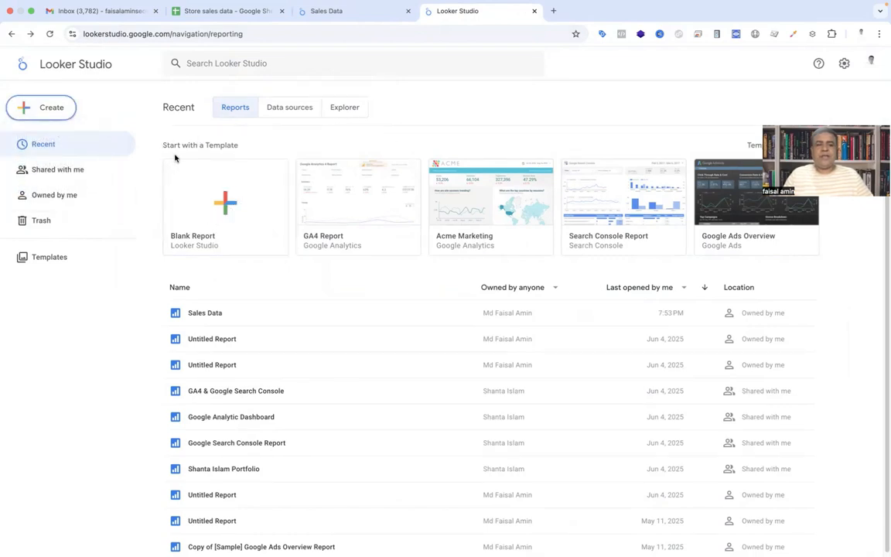
pyautogui.click(222, 211)
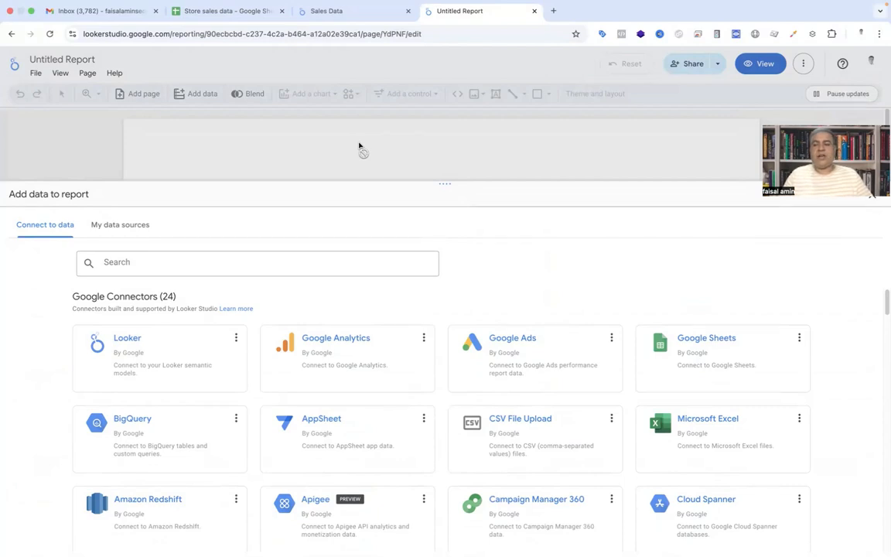
# Connect the new report to Sheet1 of the Store sales data spreadsheet through the Google Sheets connector
pyautogui.click(694, 344)
pyautogui.click(149, 352)
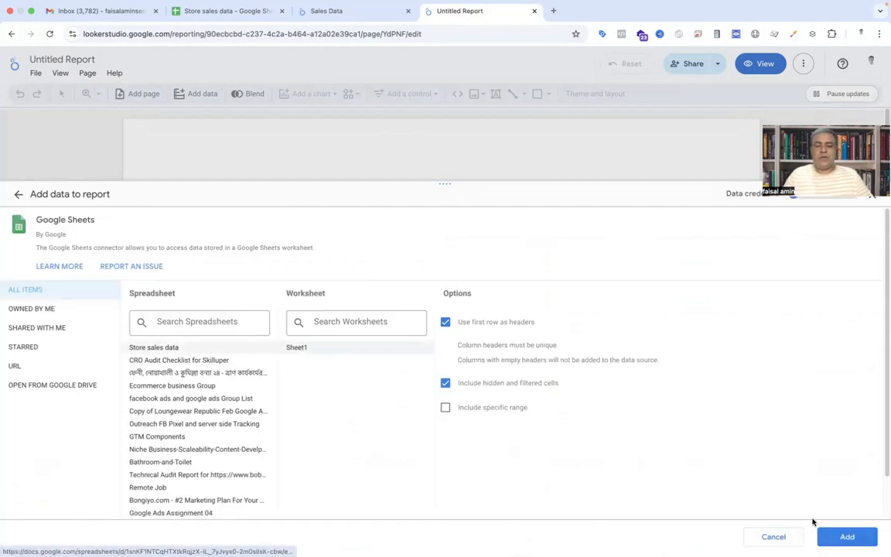
pyautogui.click(848, 537)
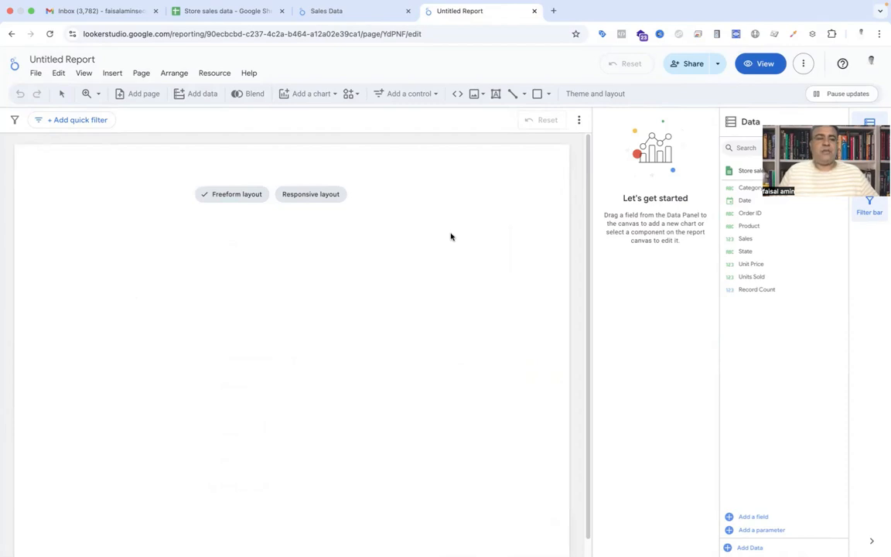
# Rename the untitled report as "Sales Data -"
pyautogui.tripleClick(74, 59)
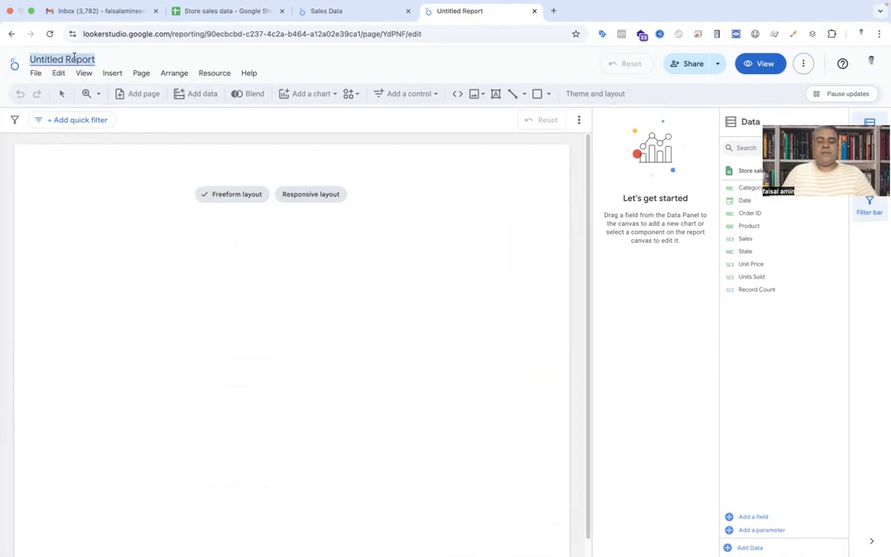
pyautogui.write('Sales DAta')
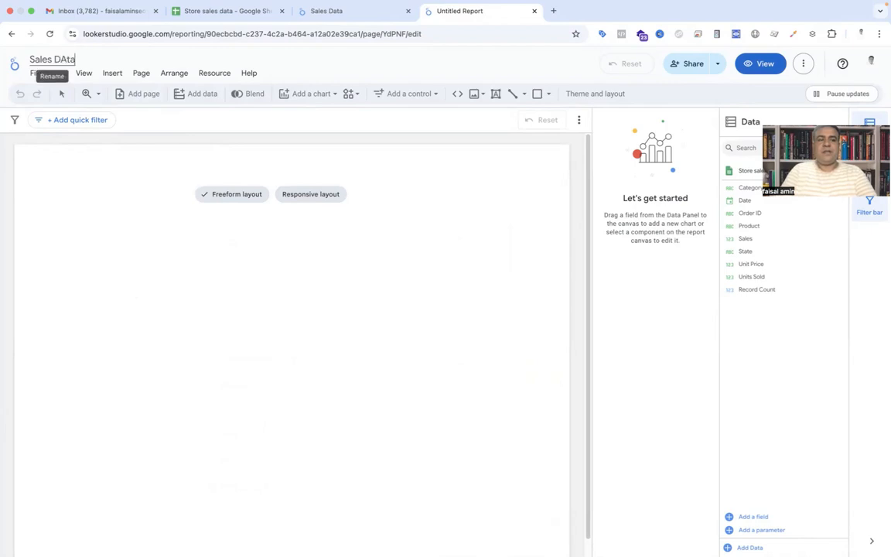
pyautogui.press('BackSpace')
pyautogui.press('BackSpace')
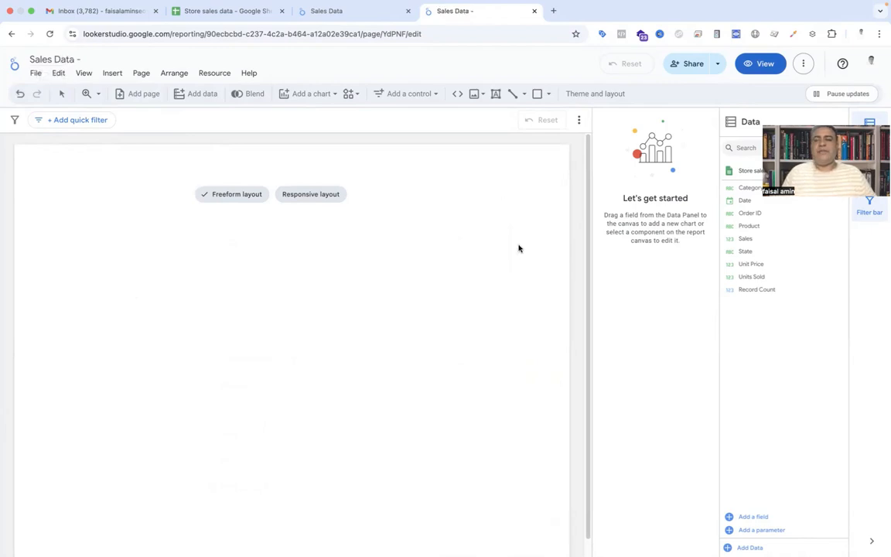
# Browse the available report themes and the layout settings
pyautogui.click(592, 99)
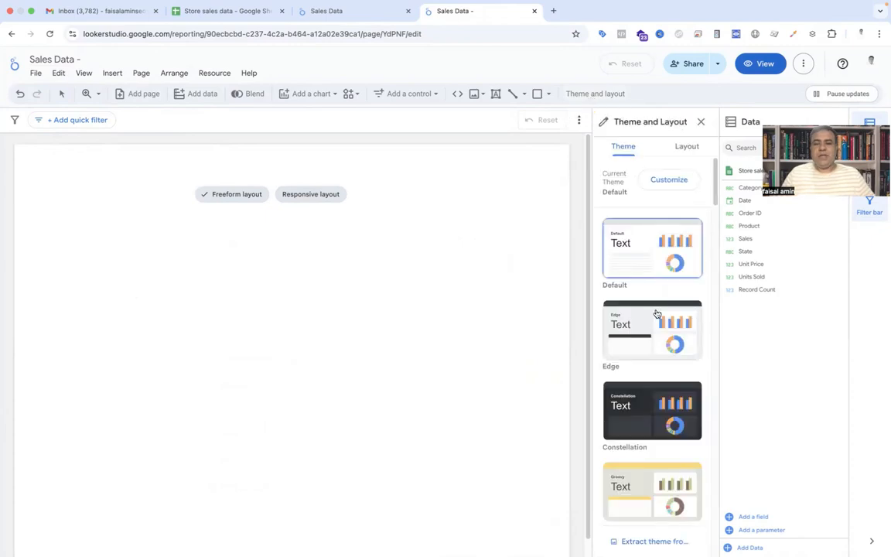
pyautogui.scroll(-10, 658, 314)
pyautogui.scroll(-15, 658, 313)
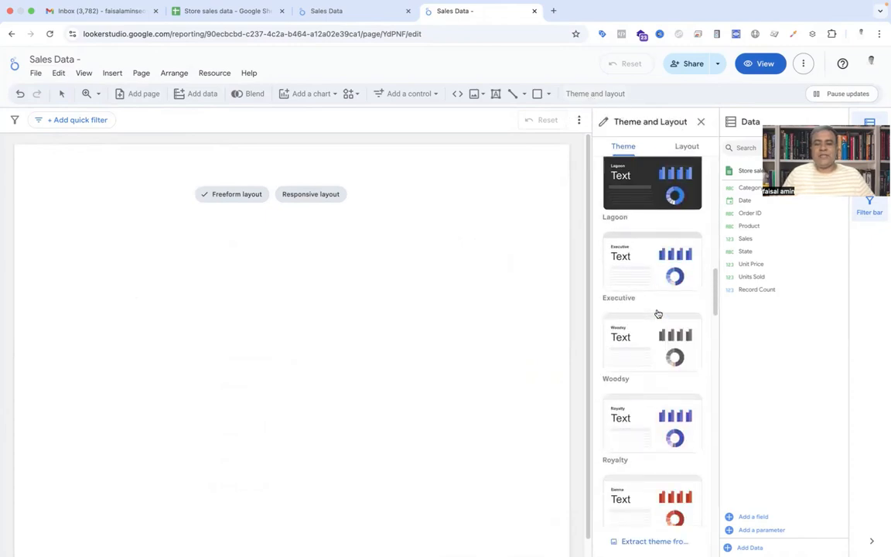
pyautogui.scroll(-10, 658, 313)
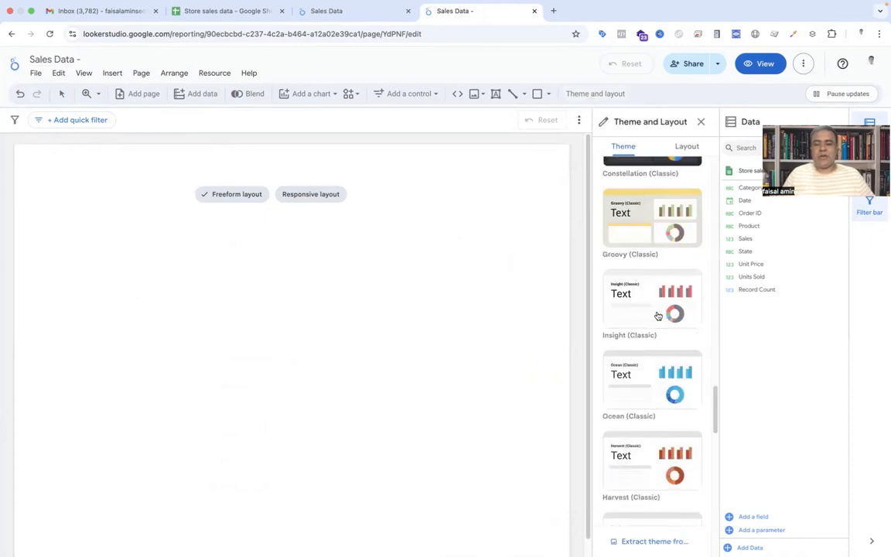
pyautogui.click(685, 152)
pyautogui.scroll(-1, 608, 484)
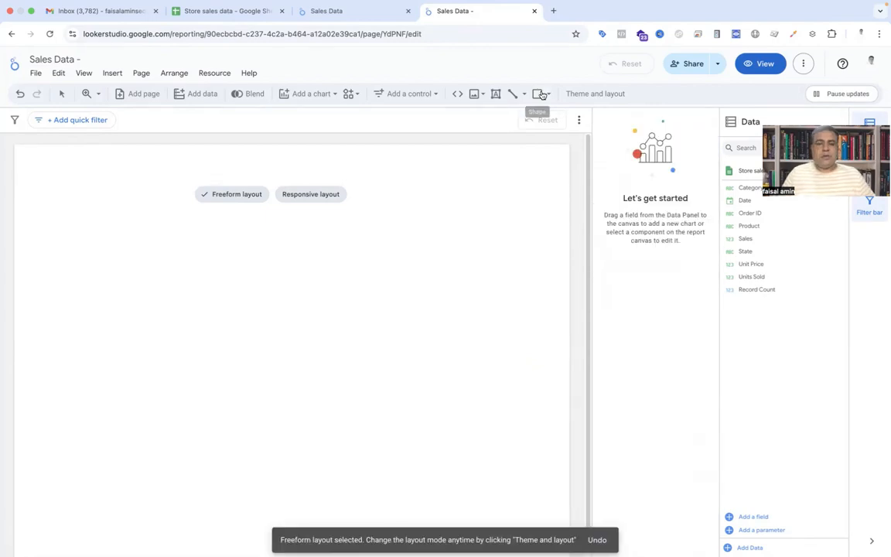
# Check the finished report's header, and draw a full-width rectangle flush with the top edge of the new report's page
pyautogui.click(350, 10)
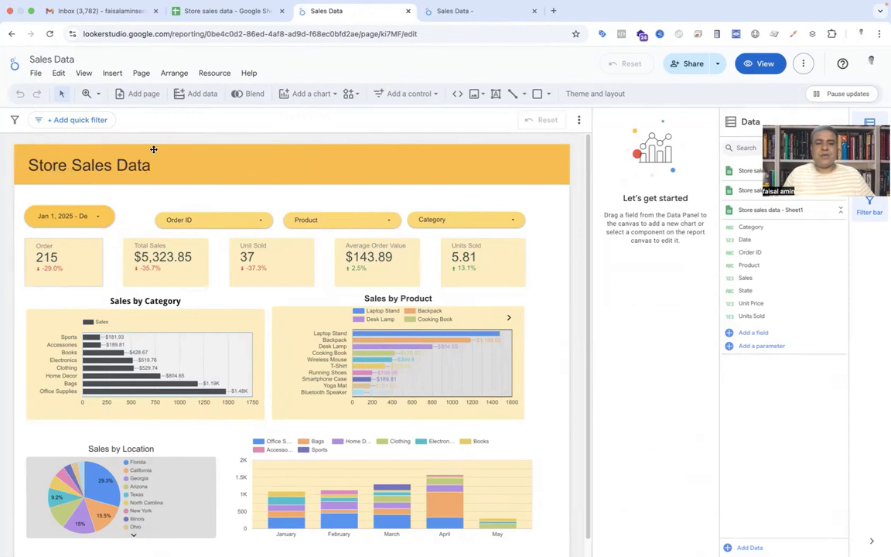
pyautogui.click(454, 11)
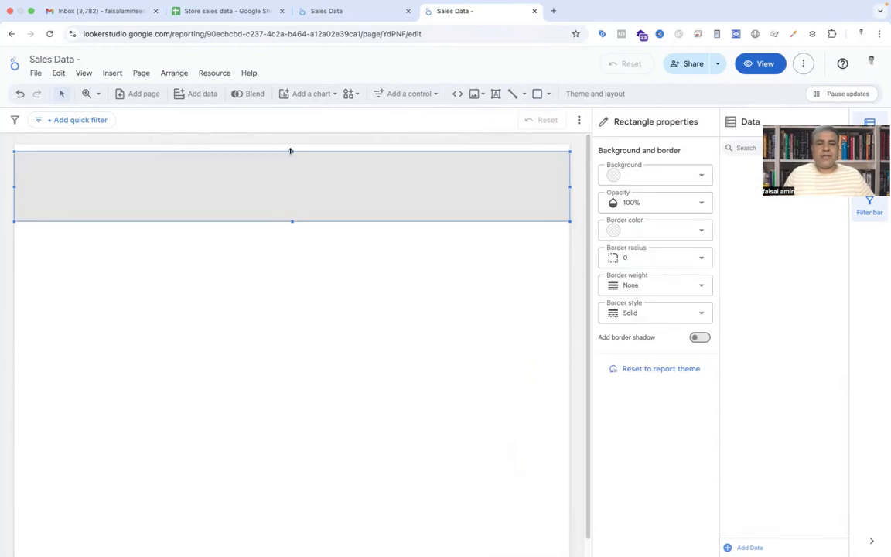
pyautogui.moveTo(290, 151); pyautogui.dragTo(290, 145)
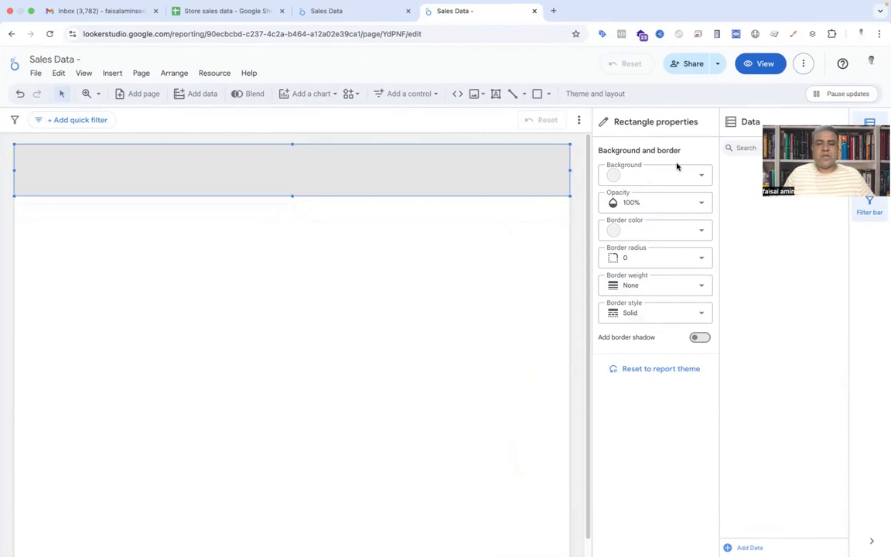
# Fill the header rectangle with a light teal background colour
pyautogui.click(617, 177)
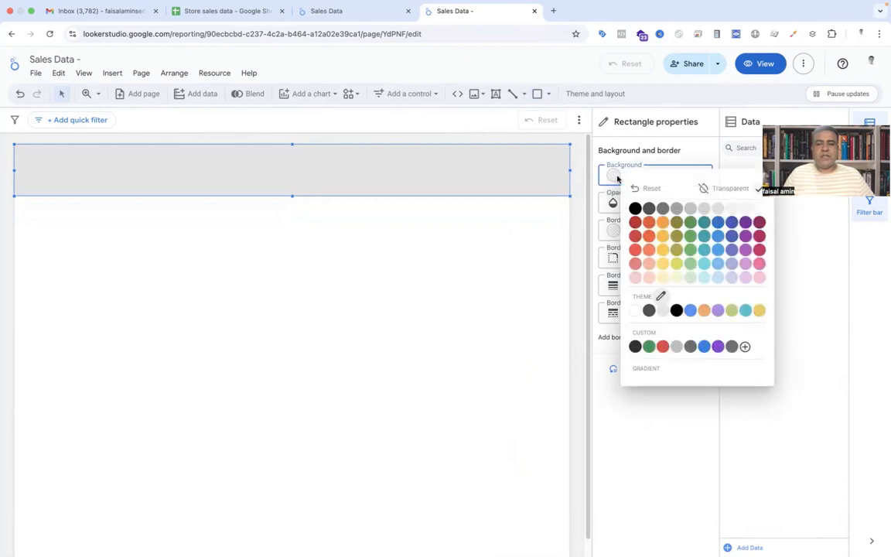
pyautogui.click(704, 265)
pyautogui.click(501, 251)
# Add a text box reading "Sales Data" on the header banner
pyautogui.click(496, 94)
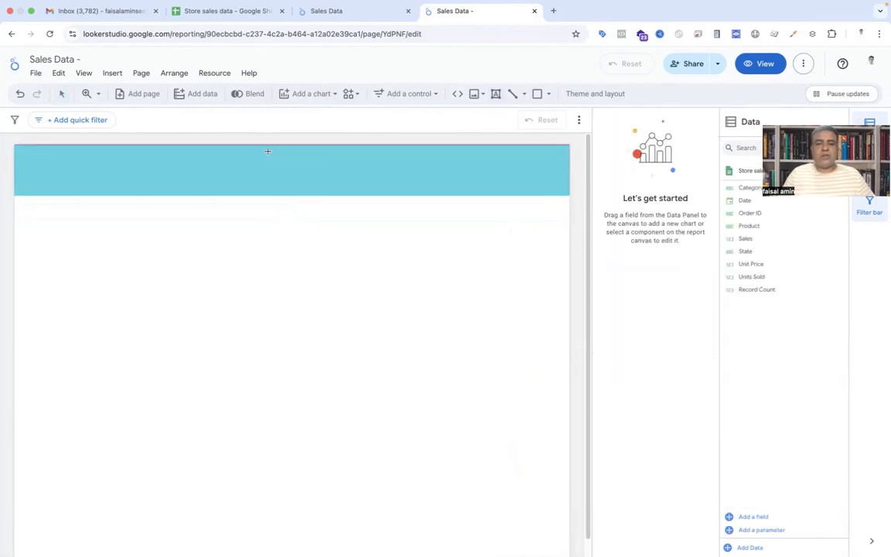
pyautogui.click(157, 165)
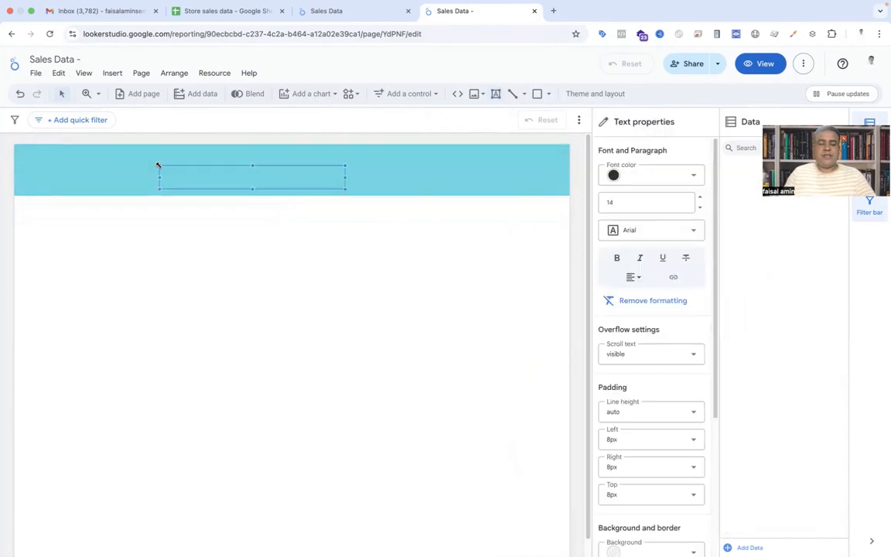
pyautogui.write('Sales Da')
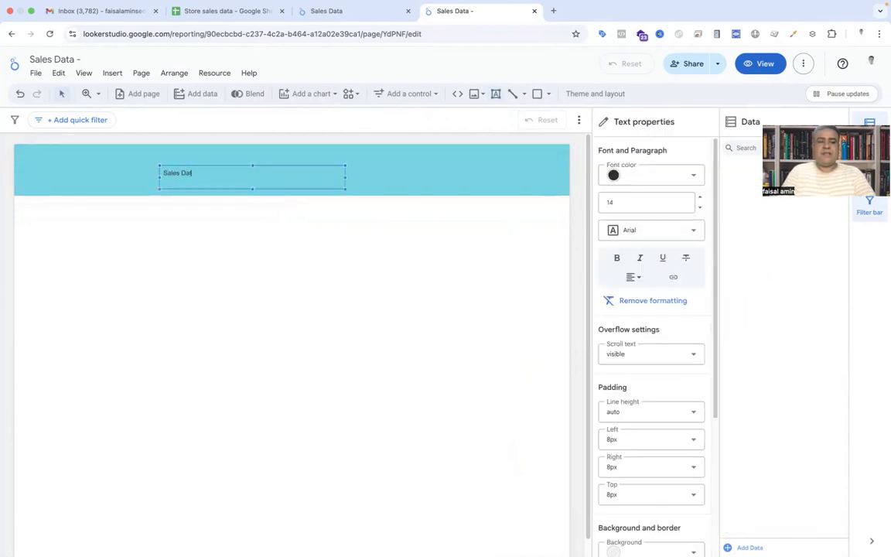
pyautogui.write('ta')
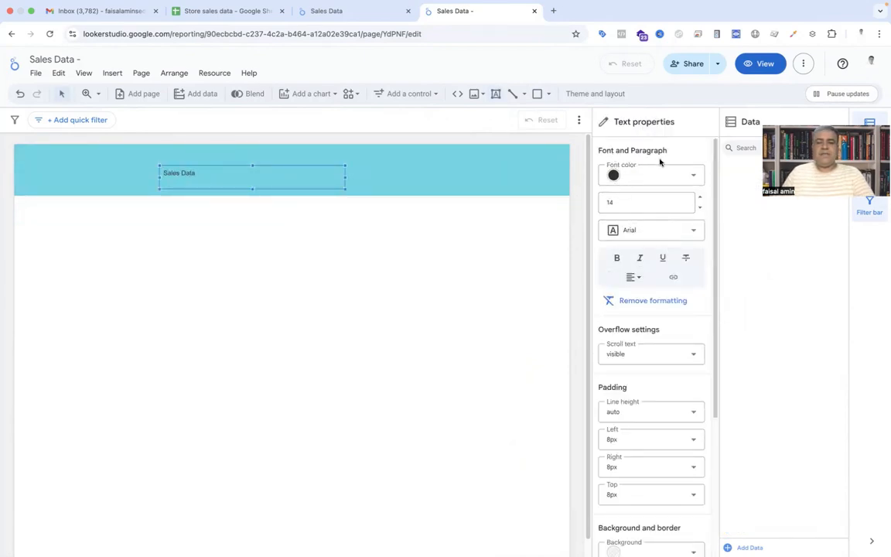
# Set the header title's font colour to white and its font size to 37
pyautogui.click(689, 174)
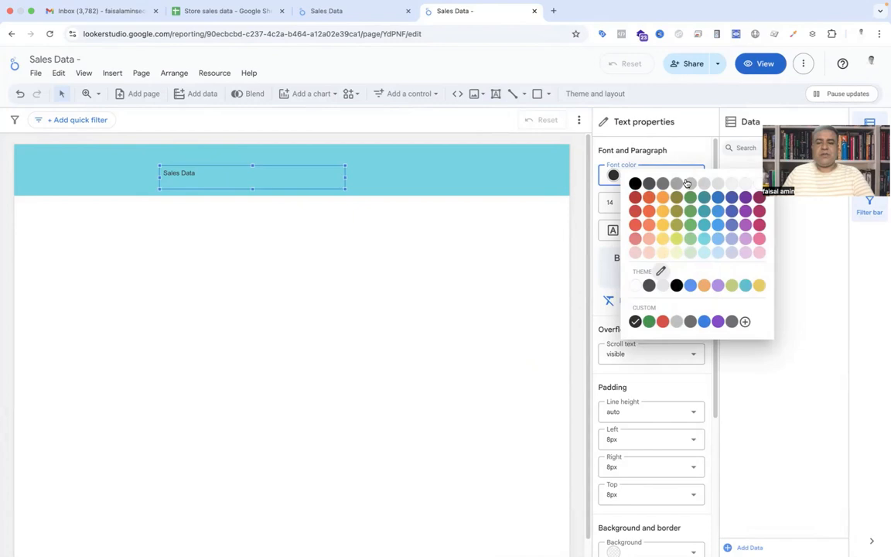
pyautogui.click(757, 184)
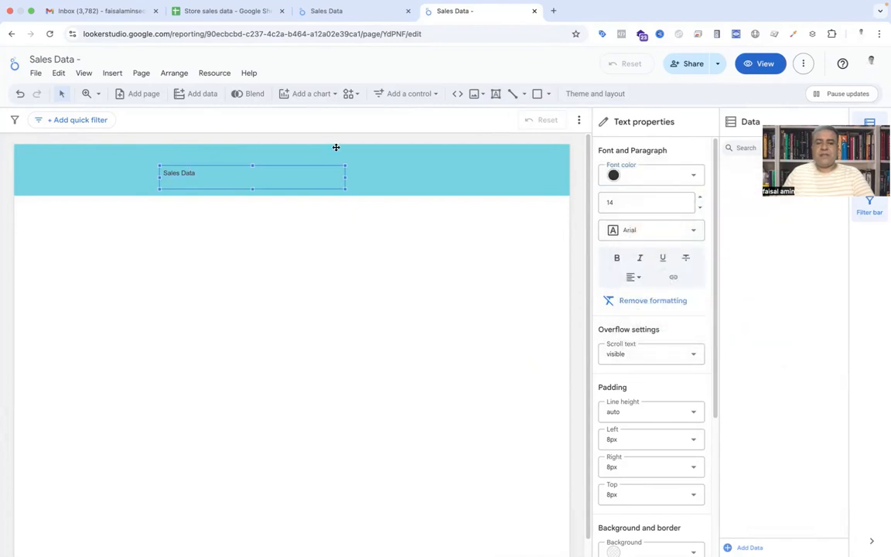
pyautogui.click(614, 177)
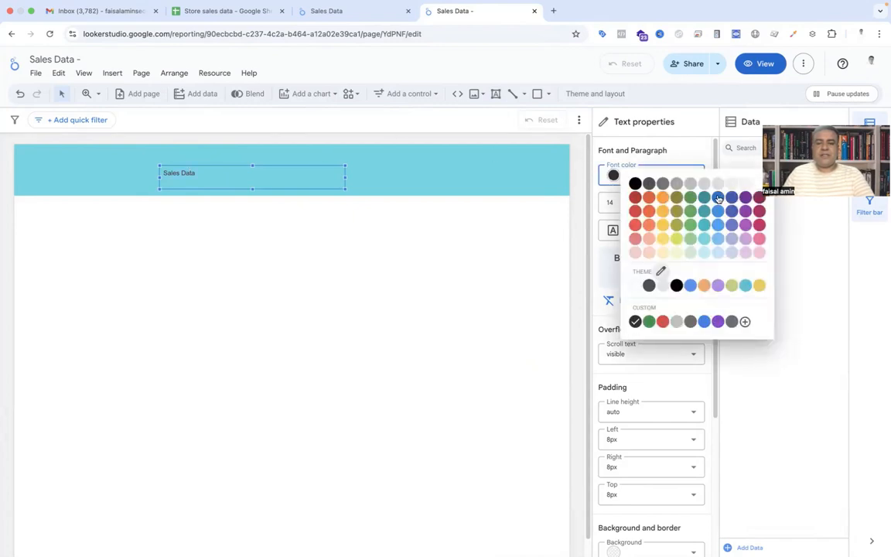
pyautogui.click(759, 186)
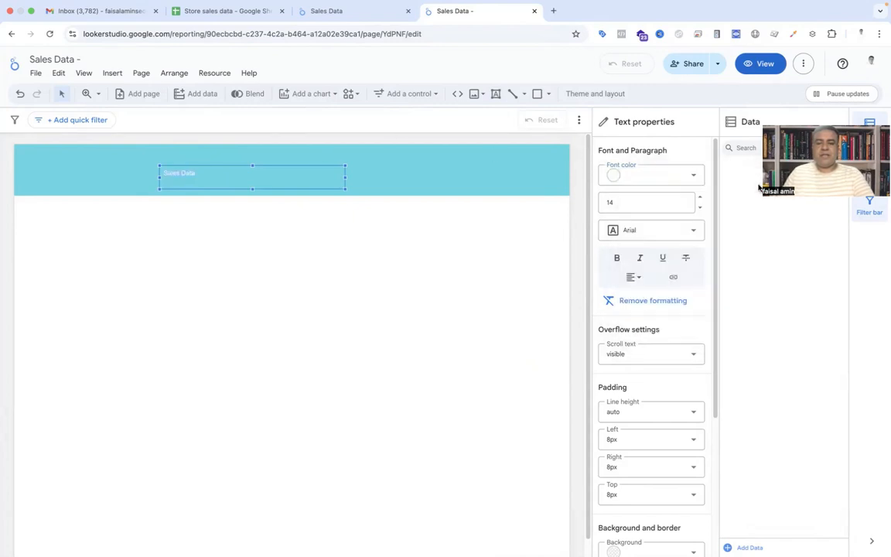
pyautogui.click(700, 198)
pyautogui.click(700, 198)
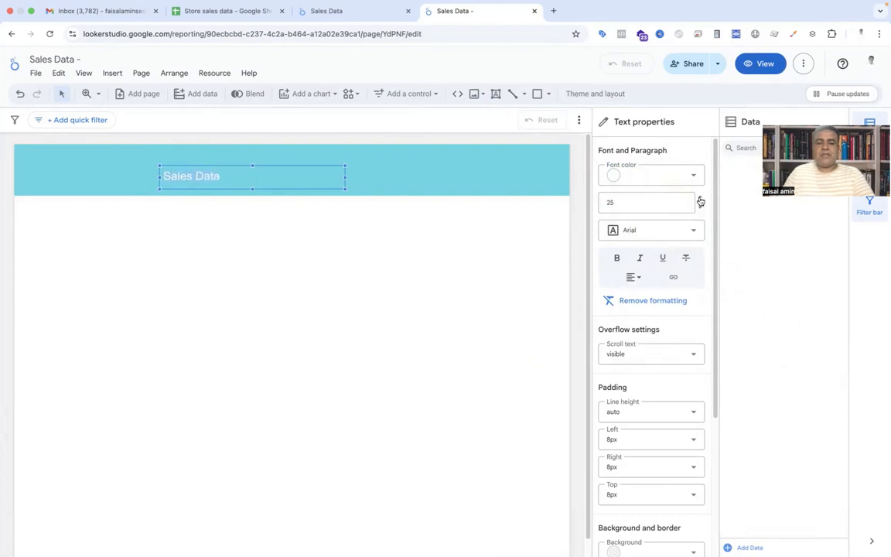
pyautogui.click(700, 199)
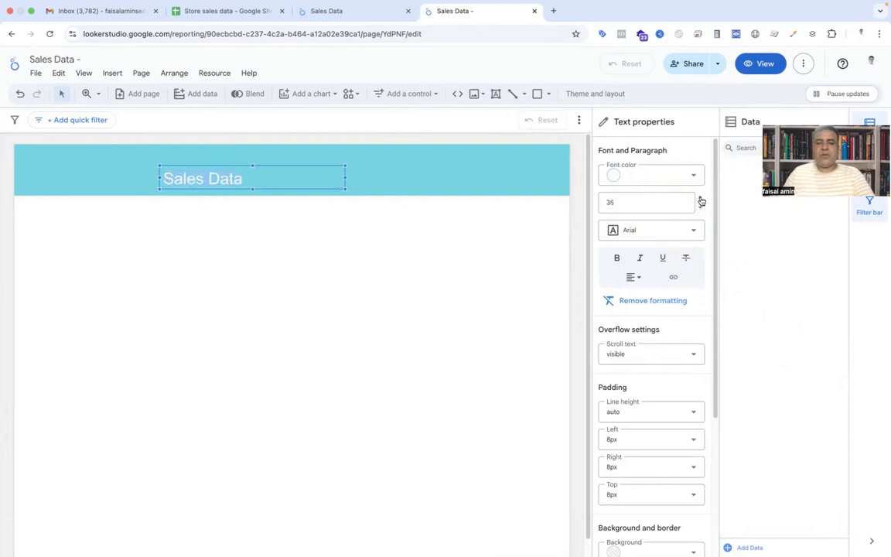
pyautogui.click(299, 287)
# Move the title to the left end of the header banner and change its text to "Store Sales Data"
pyautogui.moveTo(211, 179); pyautogui.dragTo(81, 172)
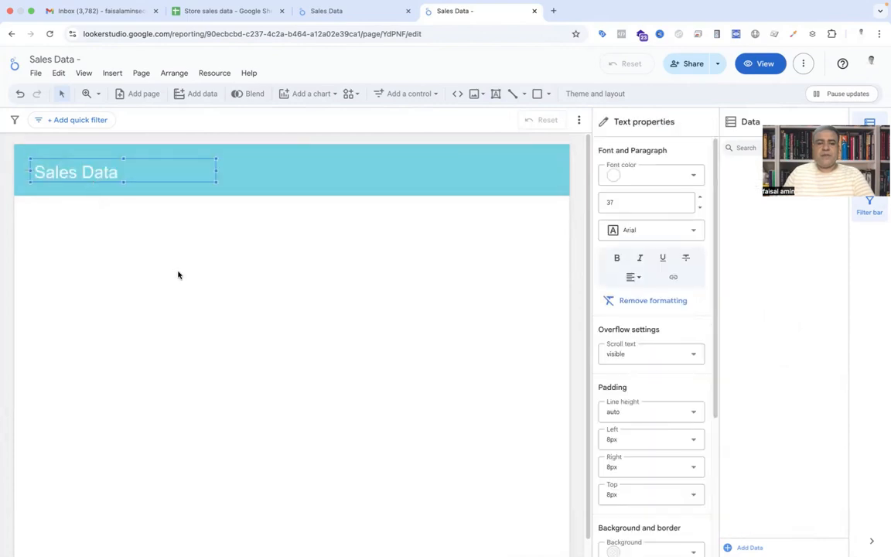
pyautogui.click(179, 275)
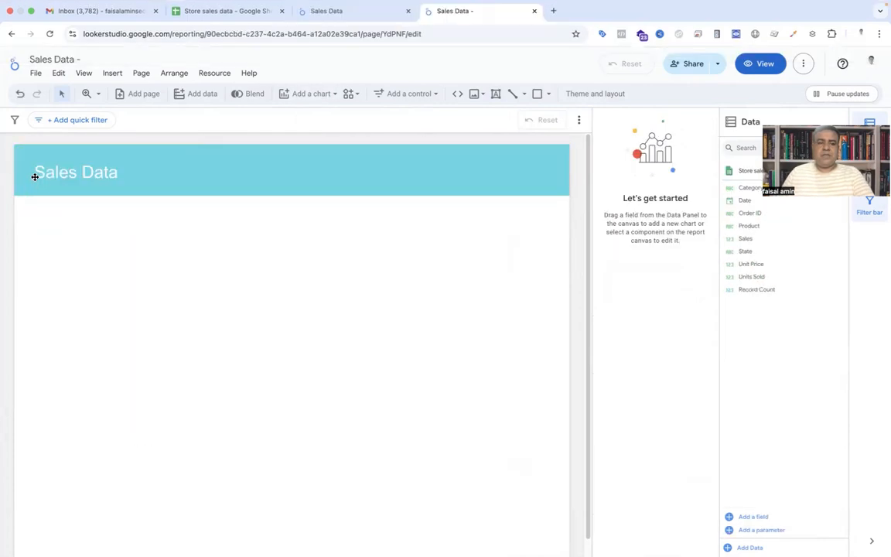
pyautogui.click(34, 175)
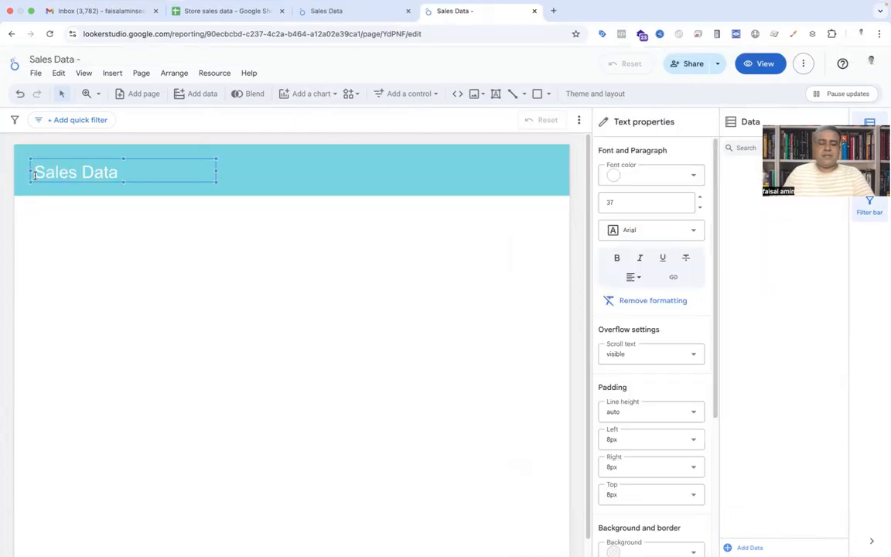
pyautogui.write('Store')
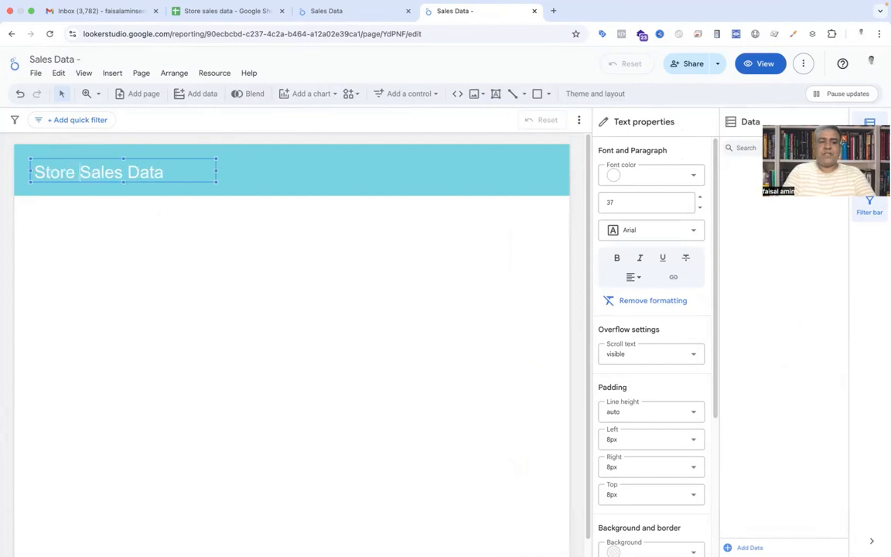
pyautogui.click(57, 266)
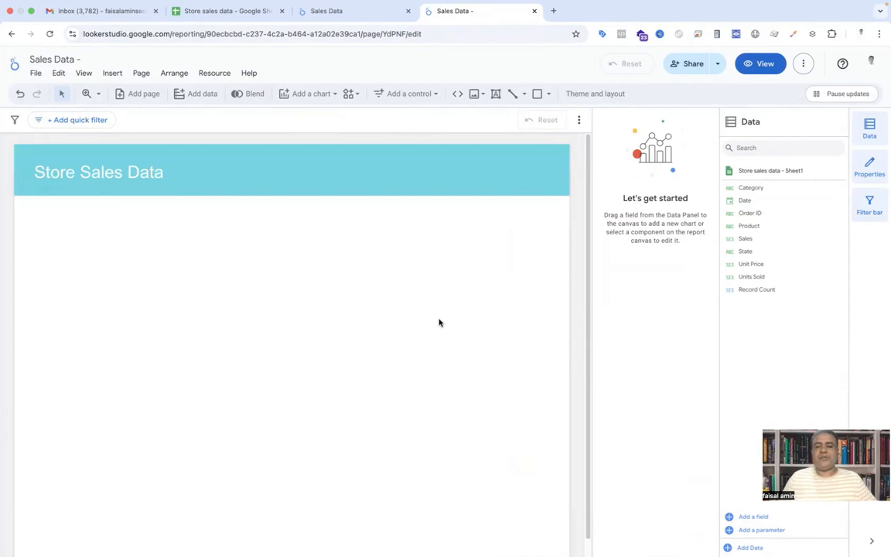
# Check the filter row of the example report and add a date range control below the header banner's left end in the new report
pyautogui.click(325, 10)
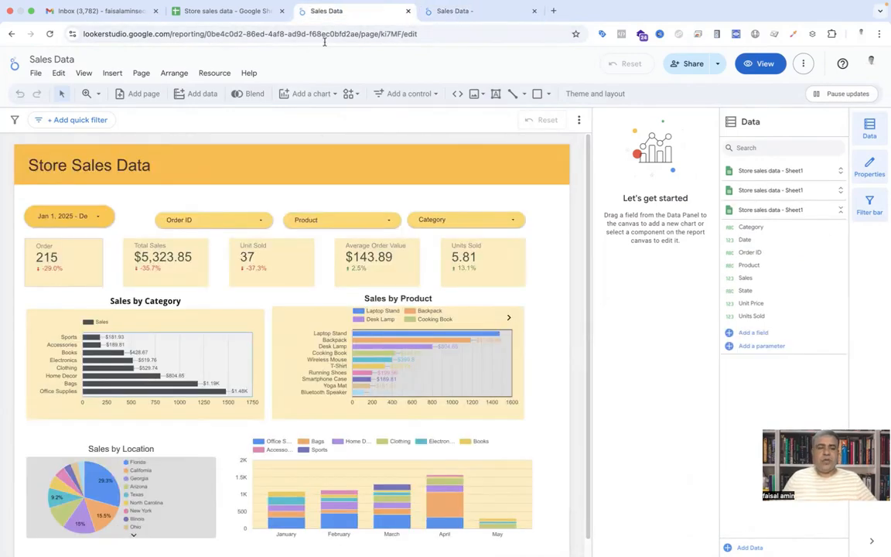
pyautogui.click(452, 10)
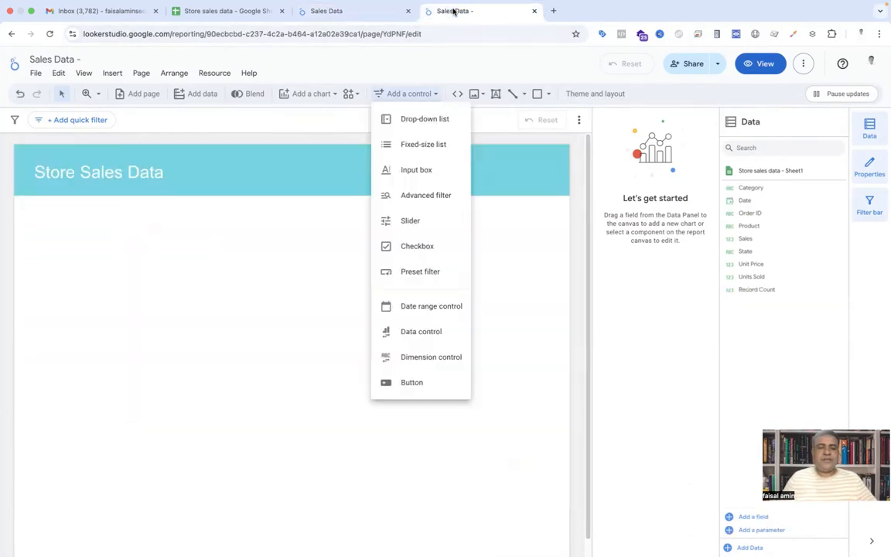
pyautogui.click(438, 97)
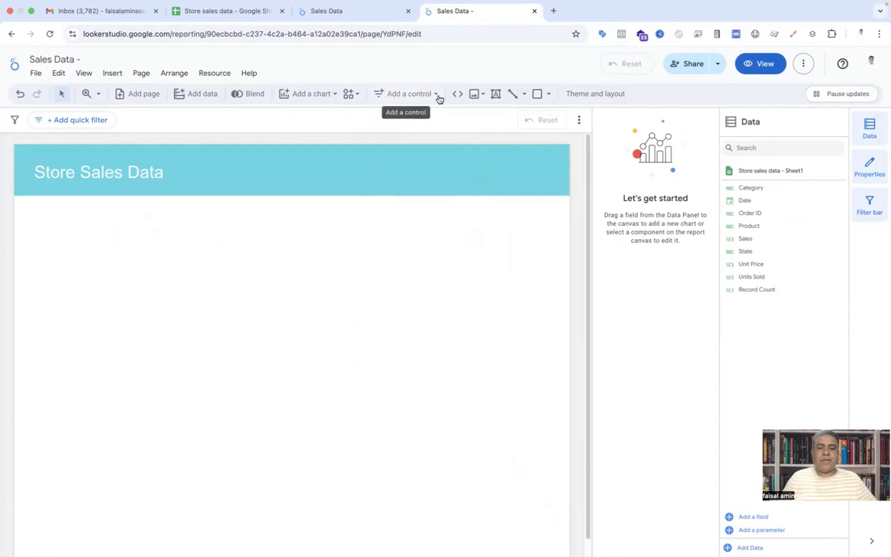
pyautogui.click(436, 96)
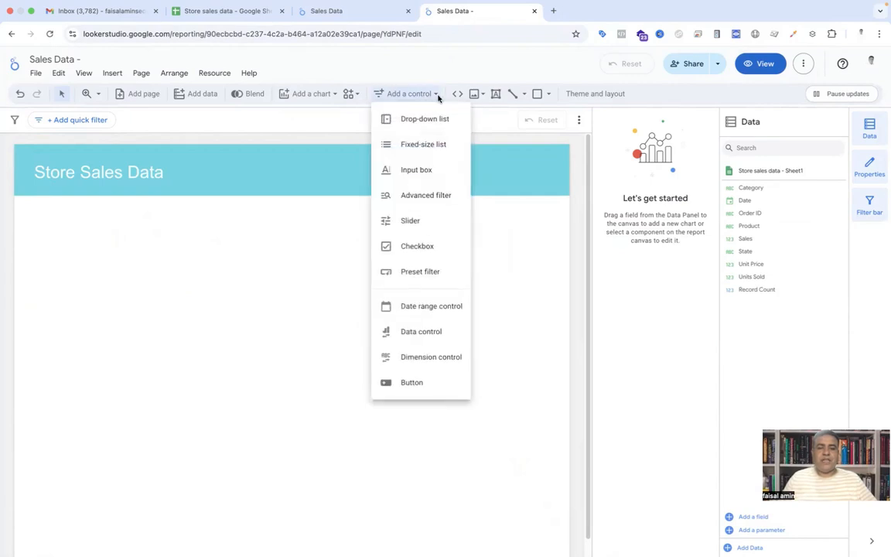
pyautogui.click(417, 308)
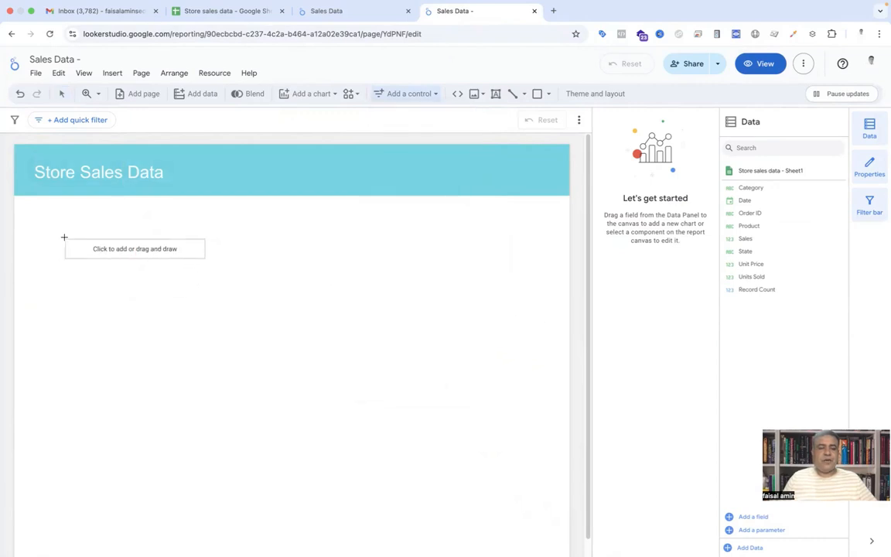
pyautogui.click(29, 214)
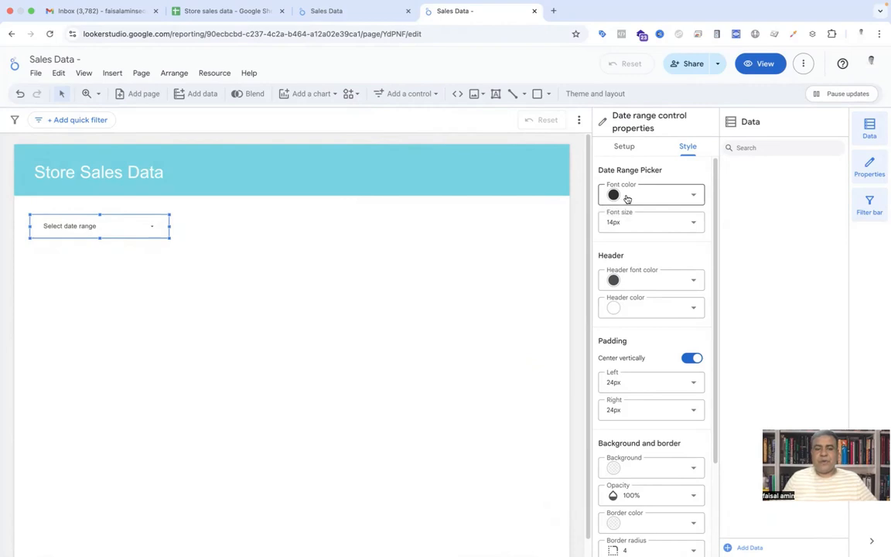
# Give the date range control the header's light teal background and a border radius of 30
pyautogui.scroll(-3, 651, 302)
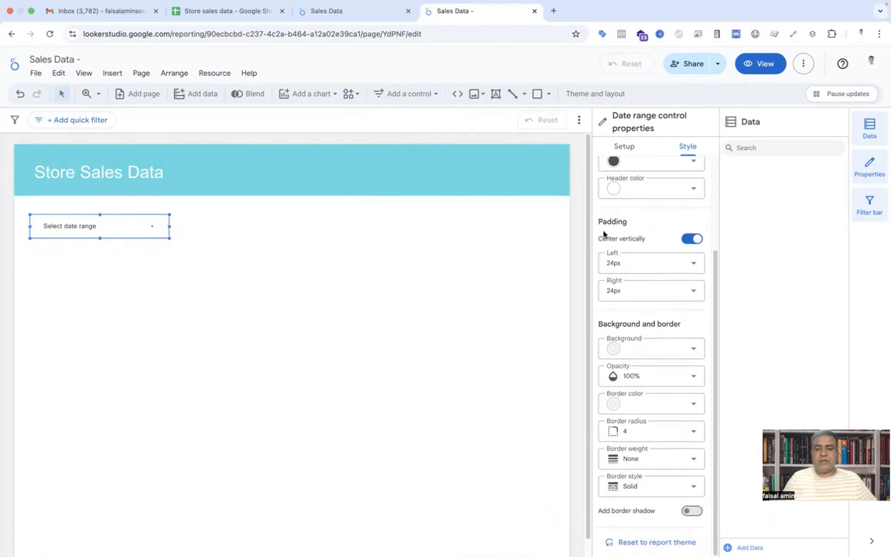
pyautogui.click(616, 350)
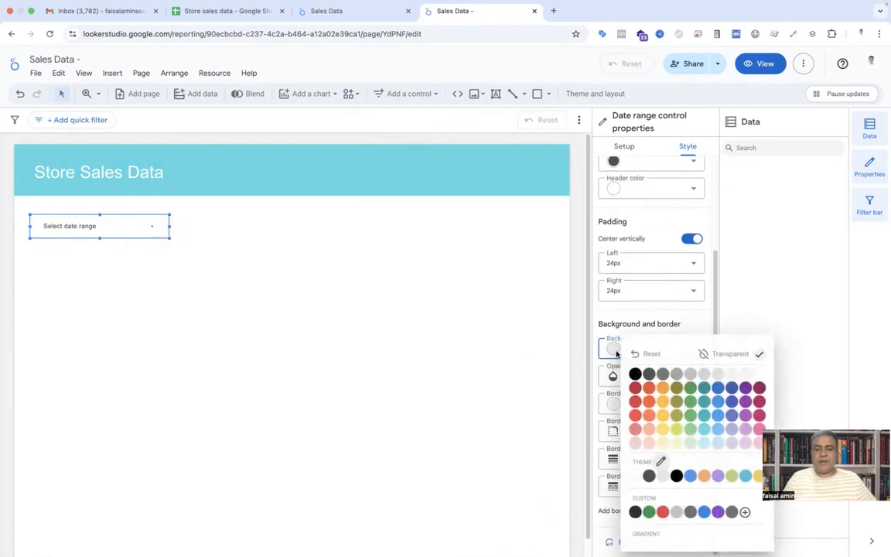
pyautogui.click(704, 430)
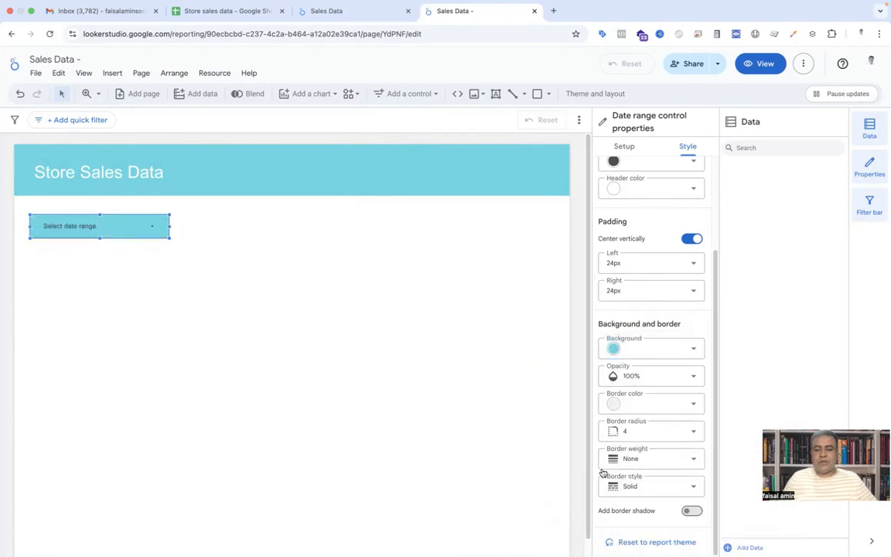
pyautogui.click(695, 432)
pyautogui.scroll(-3, 644, 370)
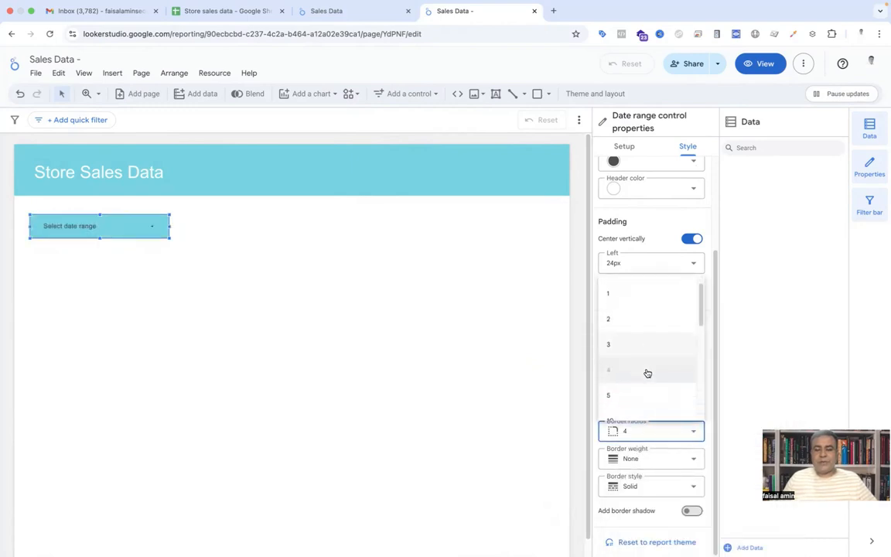
pyautogui.click(628, 358)
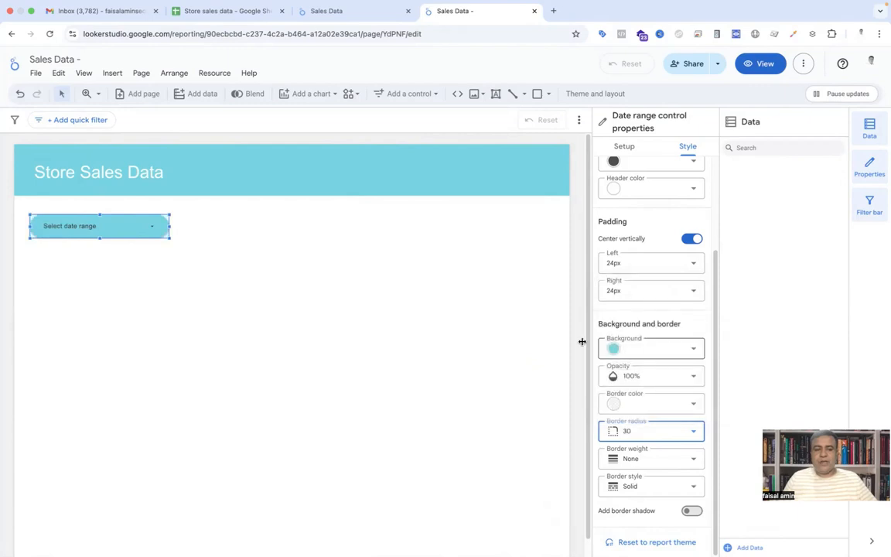
# Set the date range control's default date range filter to This year
pyautogui.click(61, 228)
pyautogui.click(612, 151)
pyautogui.click(615, 149)
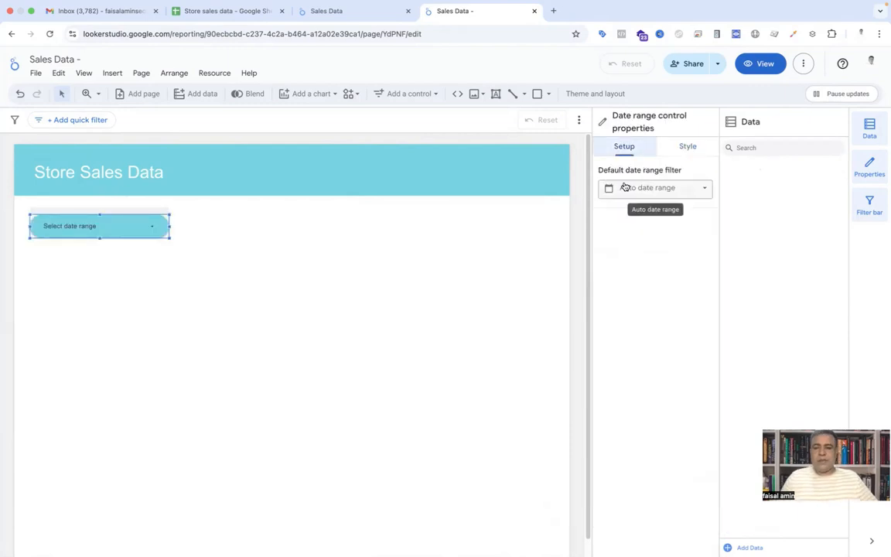
pyautogui.click(640, 194)
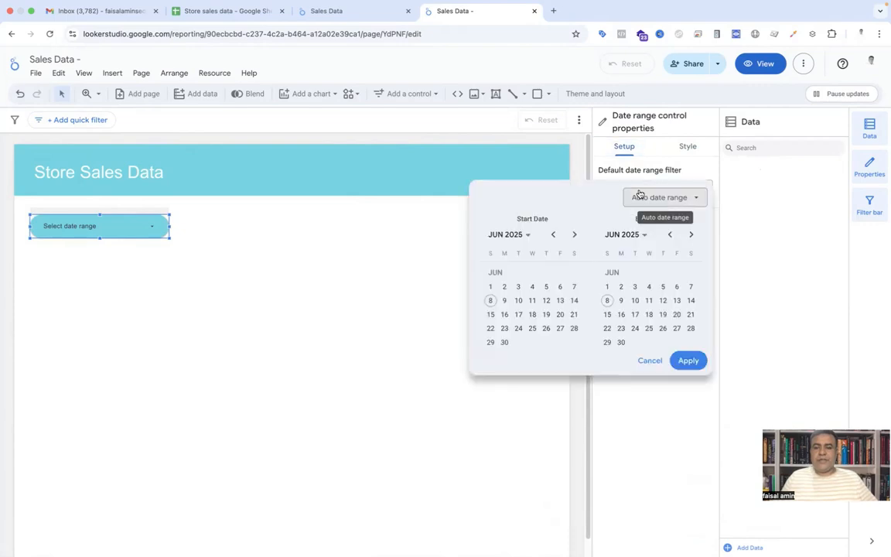
pyautogui.click(673, 197)
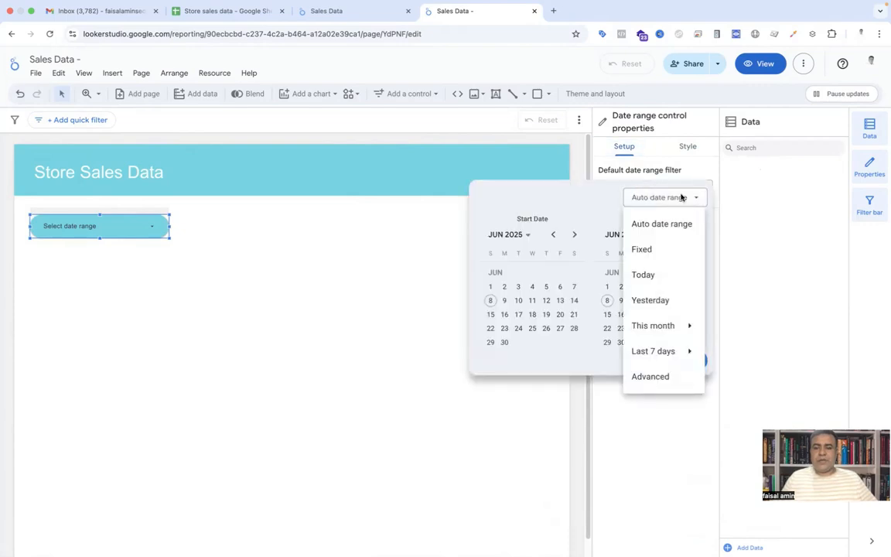
pyautogui.moveTo(675, 328)
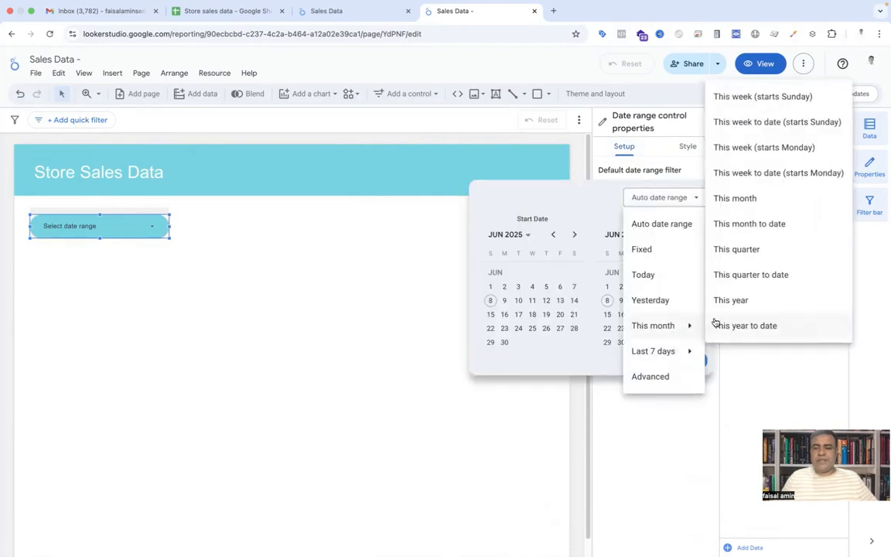
pyautogui.click(731, 301)
pyautogui.click(689, 361)
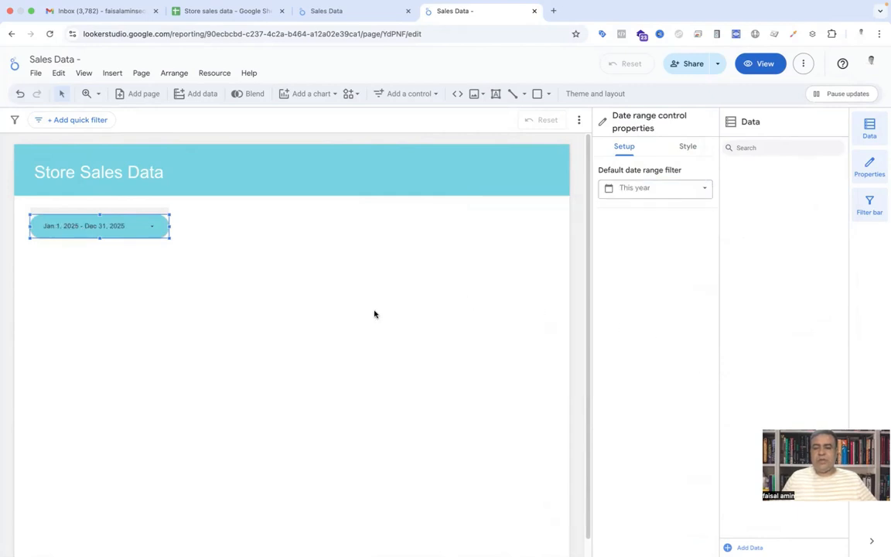
# Check the dates in the Store sales data sheet, and make the date range control slightly smaller in the new report
pyautogui.click(229, 11)
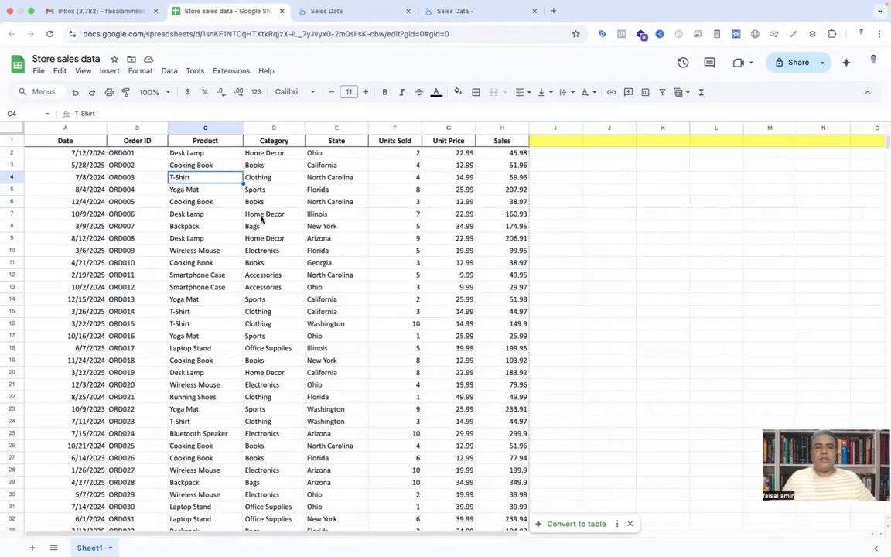
pyautogui.click(460, 11)
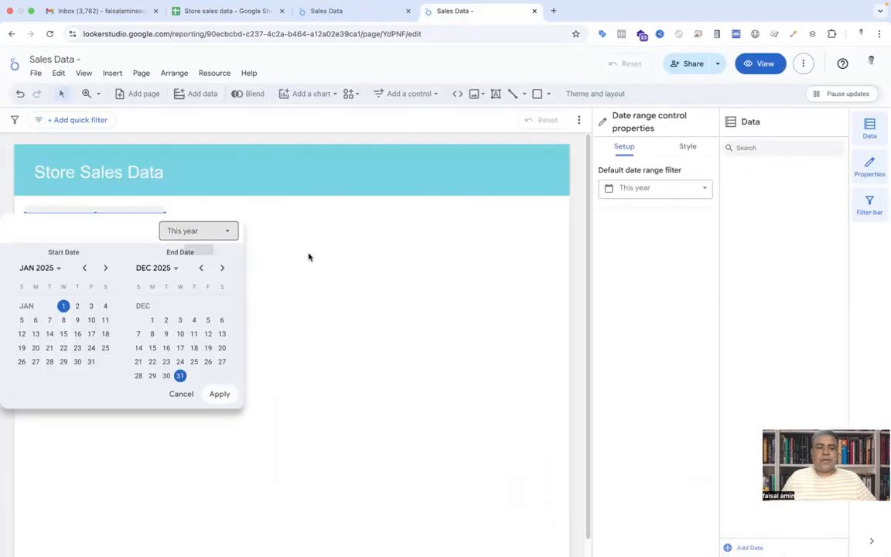
pyautogui.click(311, 256)
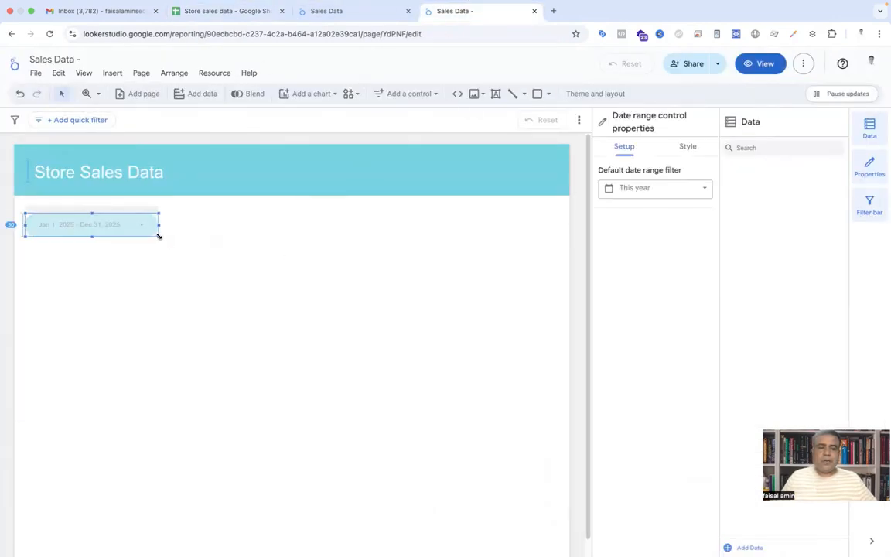
# Compare the example report's Order ID, Product and Category filters with the columns of the Store sales data sheet
pyautogui.click(320, 11)
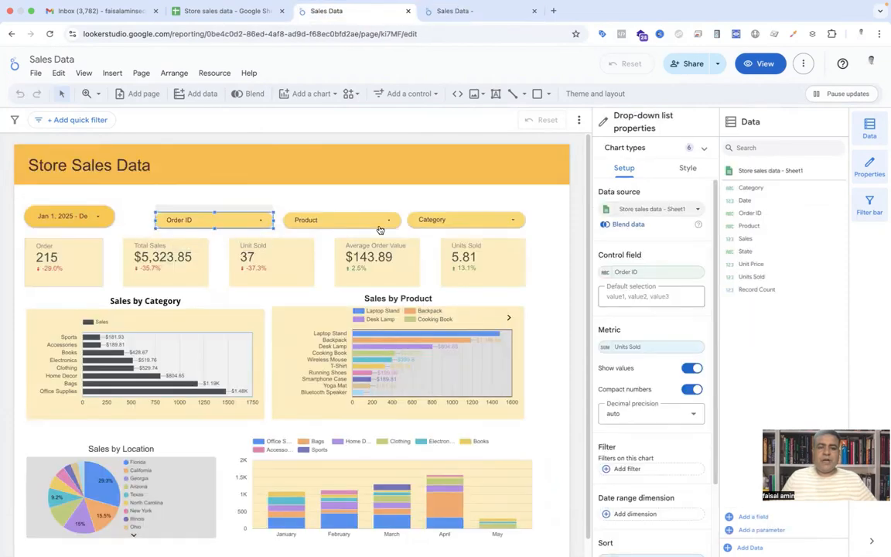
pyautogui.click(228, 13)
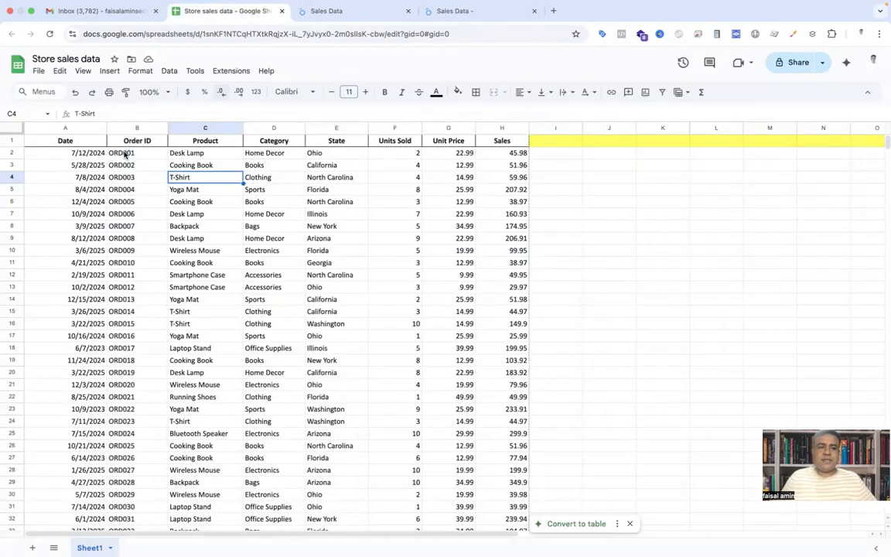
pyautogui.click(462, 12)
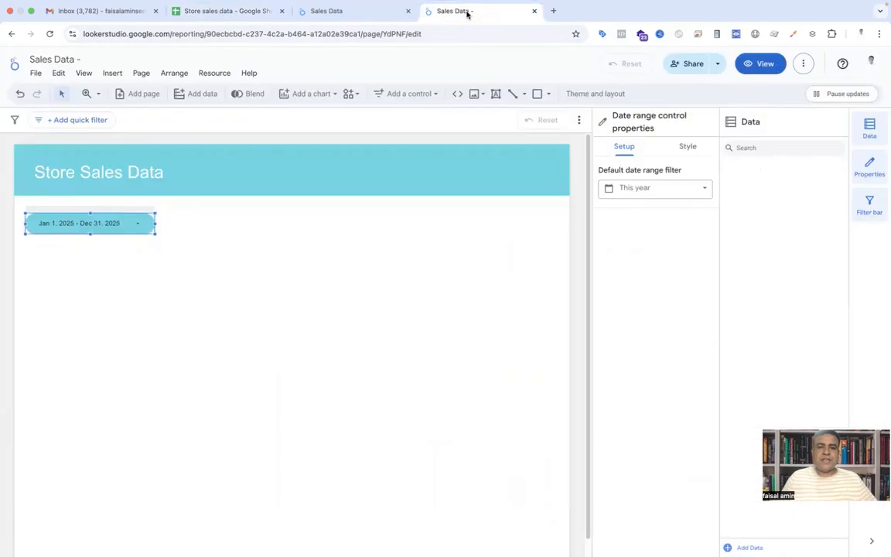
pyautogui.click(436, 96)
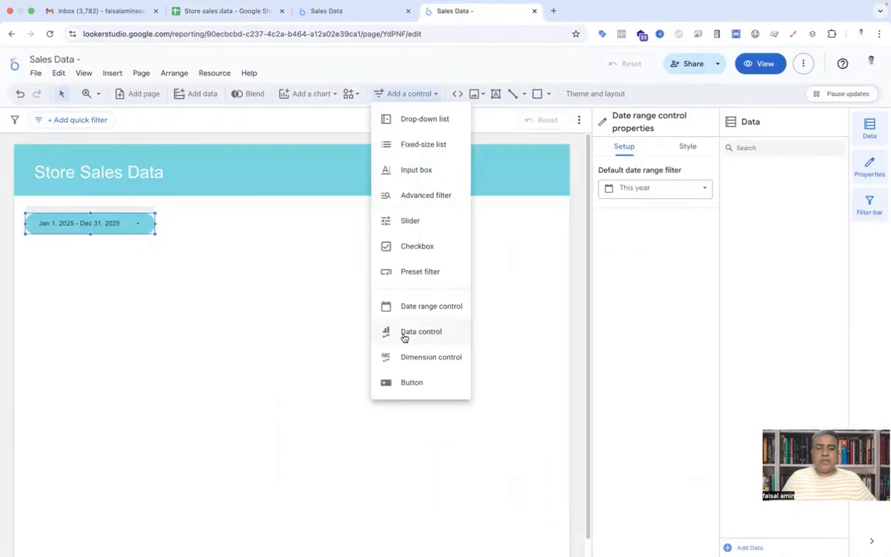
pyautogui.click(404, 337)
pyautogui.click(181, 219)
# Add a drop-down list control to the canvas beside the date range control
pyautogui.click(408, 94)
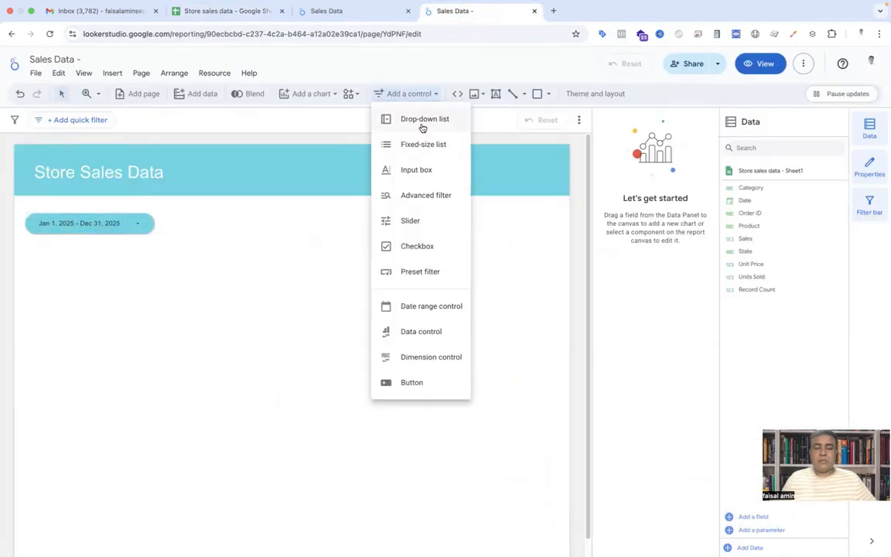
pyautogui.click(422, 121)
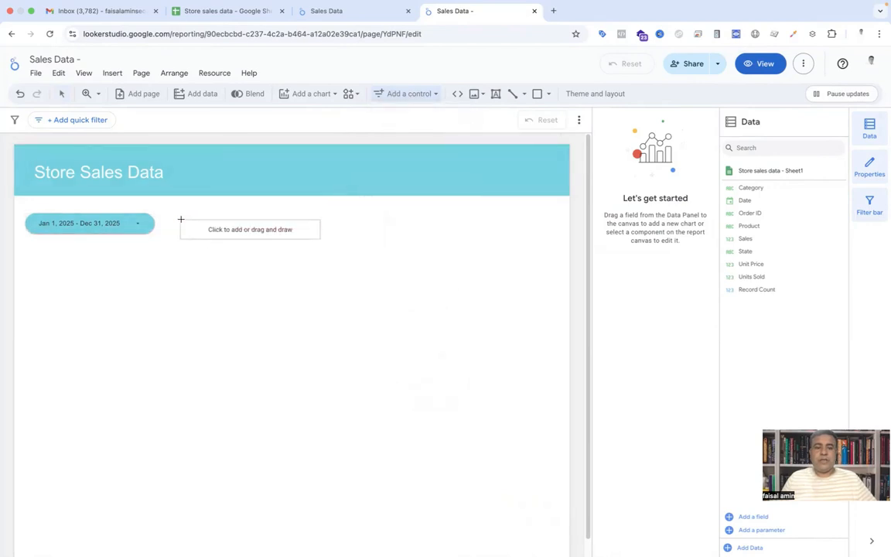
pyautogui.click(181, 219)
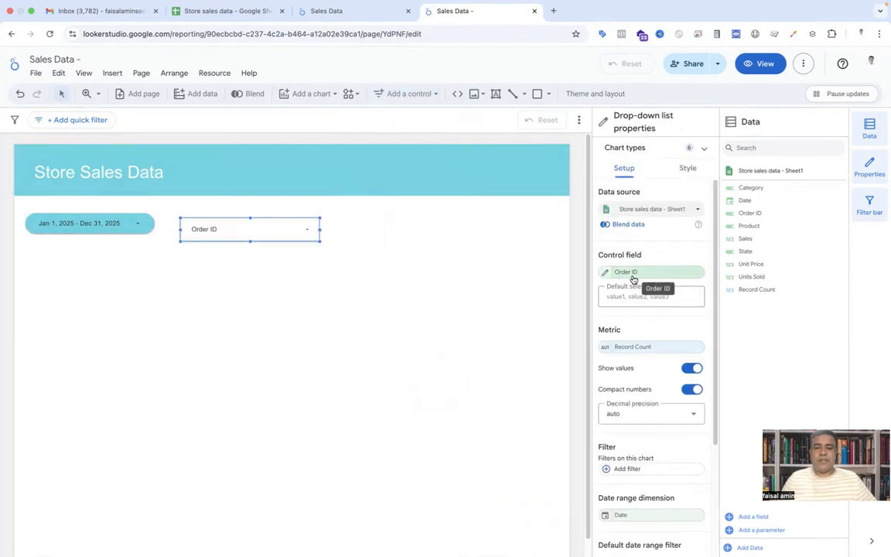
# Check the example report's Order ID filter settings and move the new drop-down list level with the date range control
pyautogui.click(355, 16)
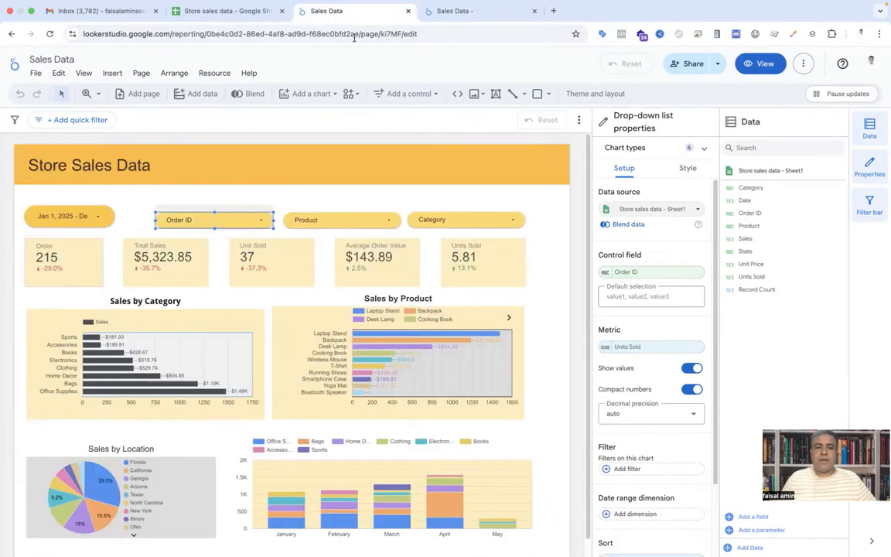
pyautogui.click(456, 12)
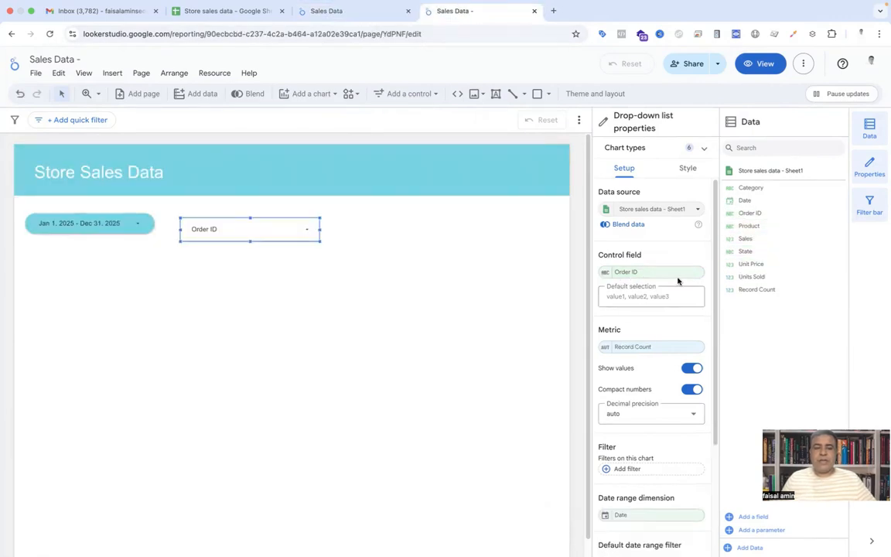
pyautogui.click(274, 229)
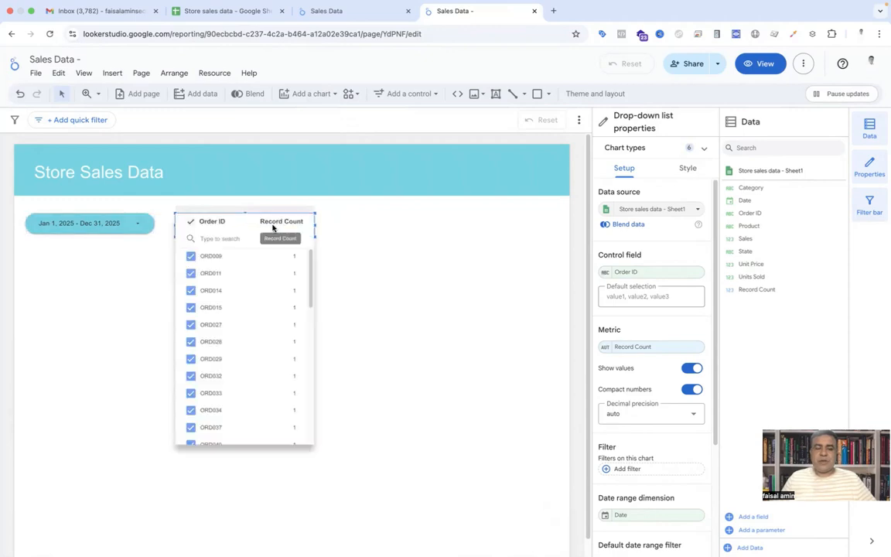
pyautogui.click(284, 229)
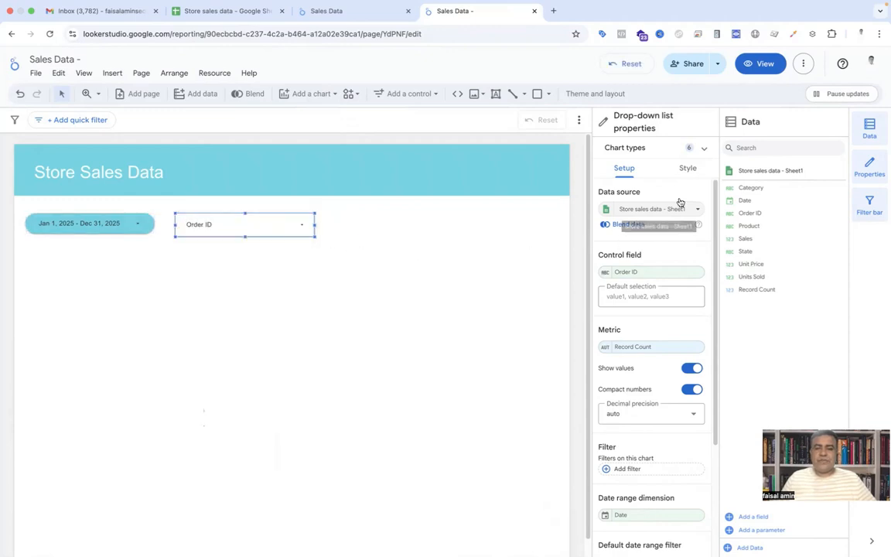
# Give the Order ID drop-down list the same light teal background and a border radius of 30
pyautogui.click(688, 168)
pyautogui.scroll(-10, 638, 360)
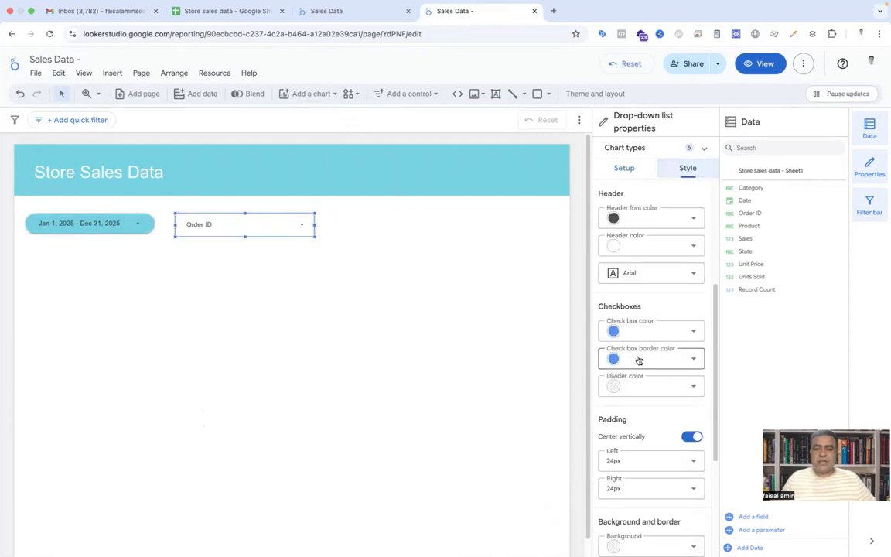
pyautogui.click(615, 358)
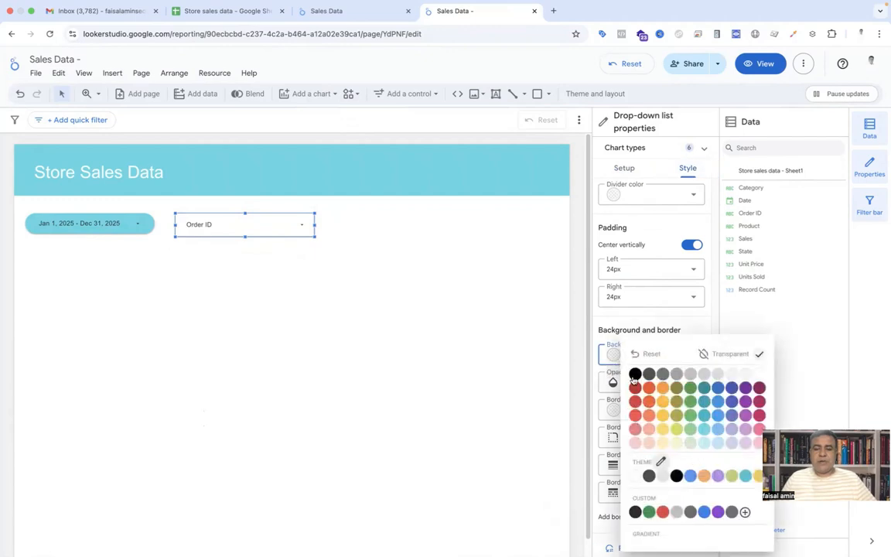
pyautogui.click(704, 429)
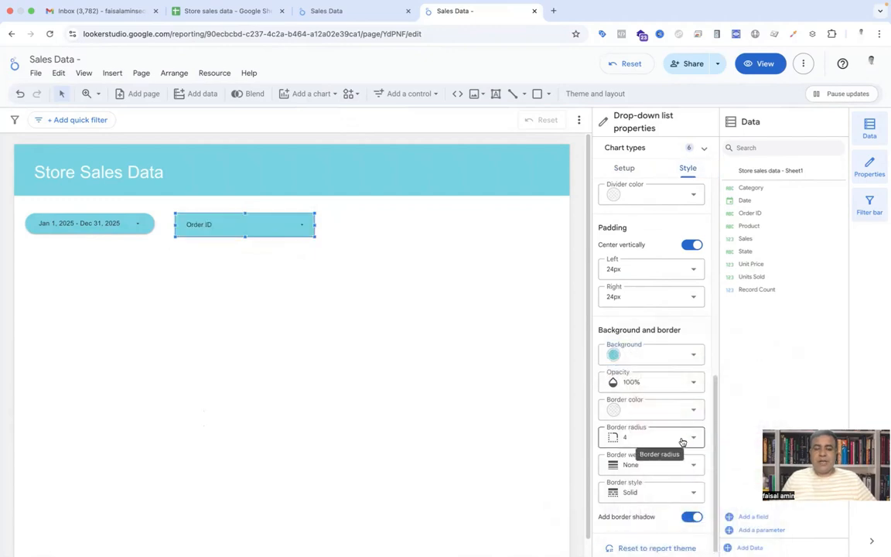
pyautogui.click(688, 438)
pyautogui.scroll(-5, 656, 406)
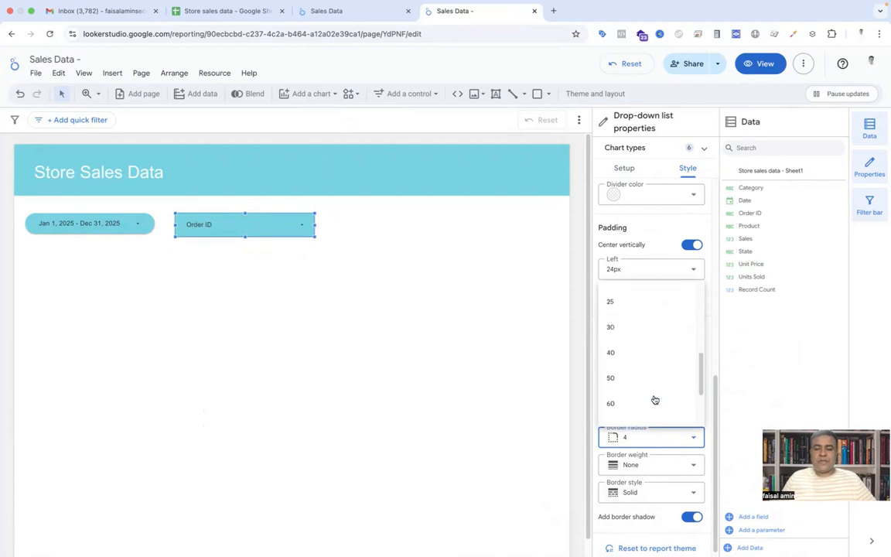
pyautogui.click(624, 336)
# Move the Order ID drop-down list closer to the date range control and check the example report's filter row
pyautogui.click(352, 276)
pyautogui.moveTo(279, 231); pyautogui.dragTo(274, 225)
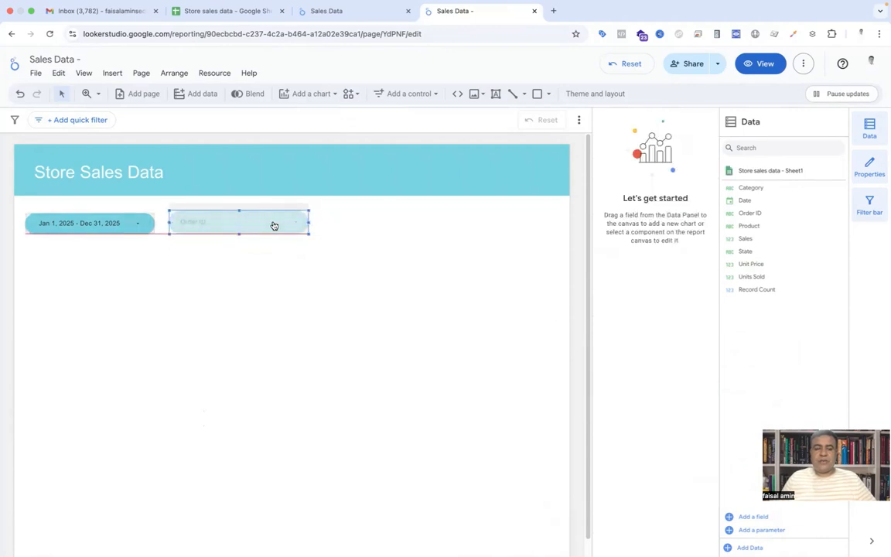
pyautogui.click(325, 11)
pyautogui.click(439, 15)
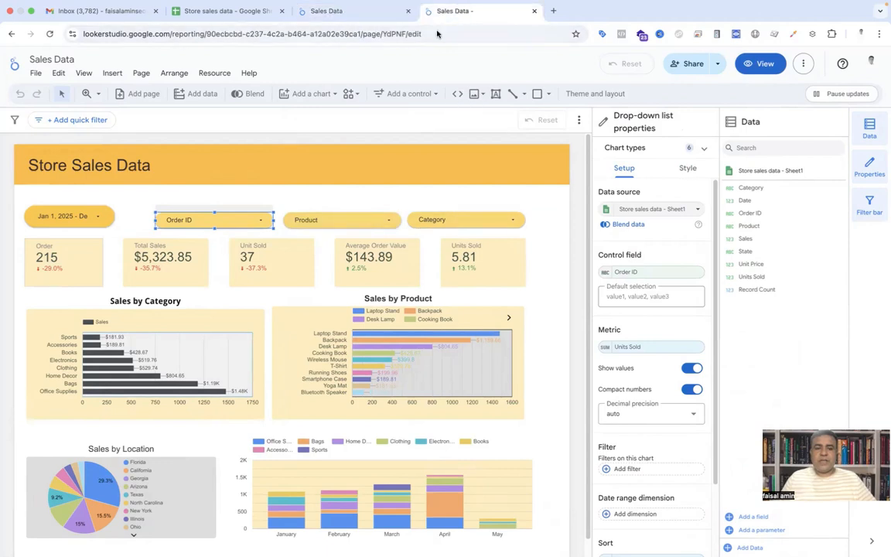
# Duplicate the Order ID drop-down list beside the original and set the copy's control field to Product
pyautogui.rightClick(291, 225)
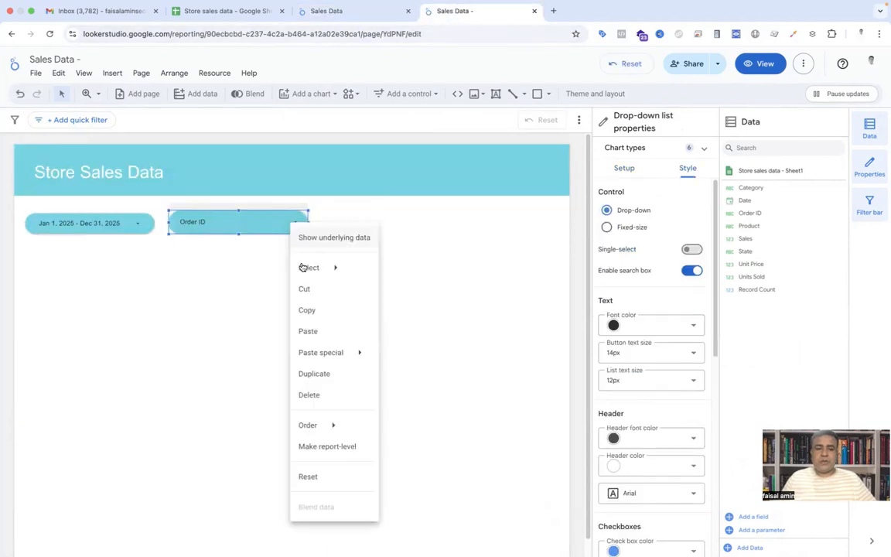
pyautogui.click(321, 378)
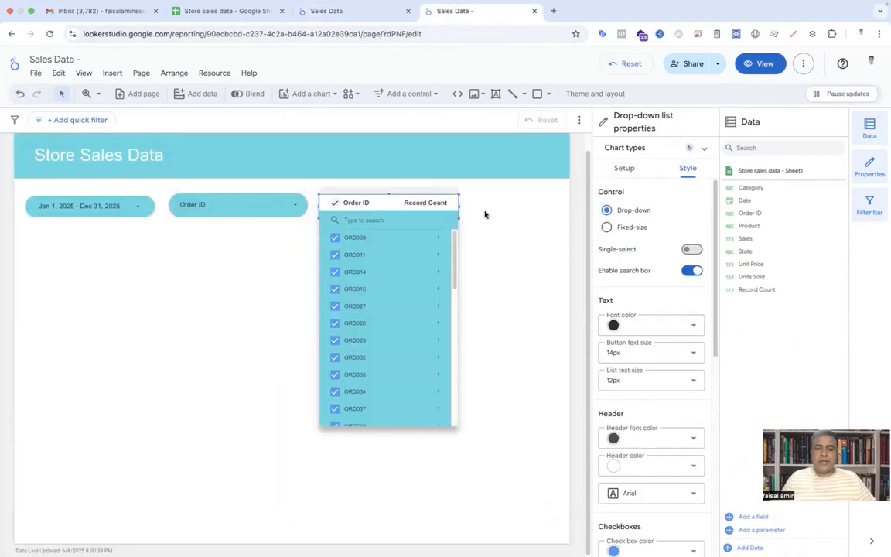
pyautogui.click(624, 169)
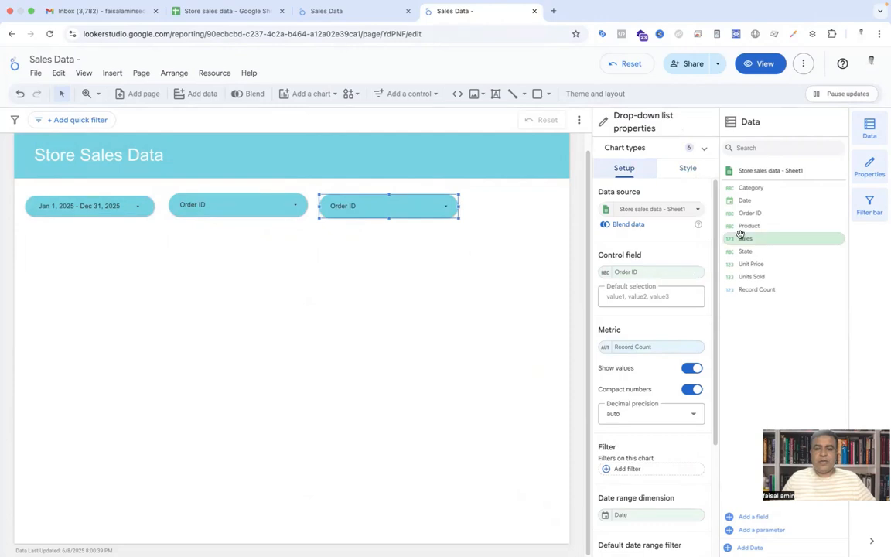
pyautogui.moveTo(749, 226); pyautogui.dragTo(643, 278)
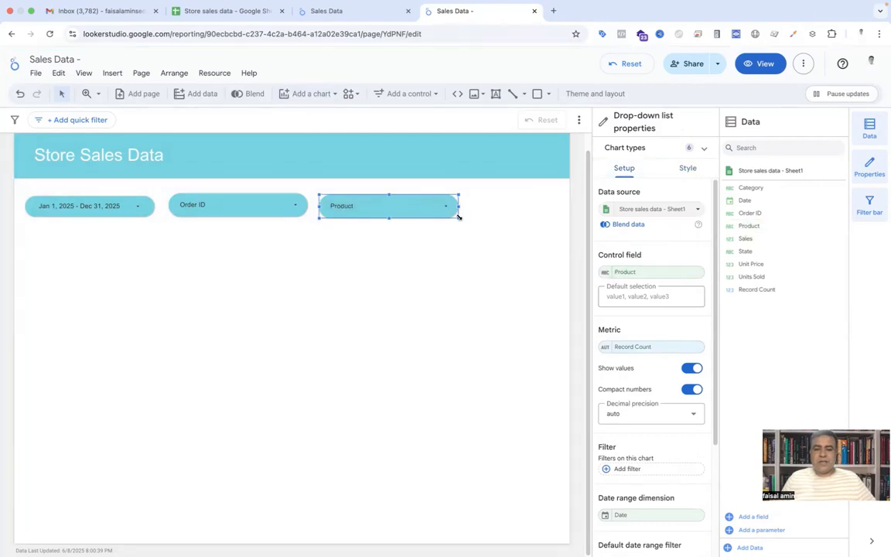
# Make the Product drop-down list slightly smaller and preview its list of options
pyautogui.moveTo(459, 217); pyautogui.dragTo(447, 216)
pyautogui.click(436, 205)
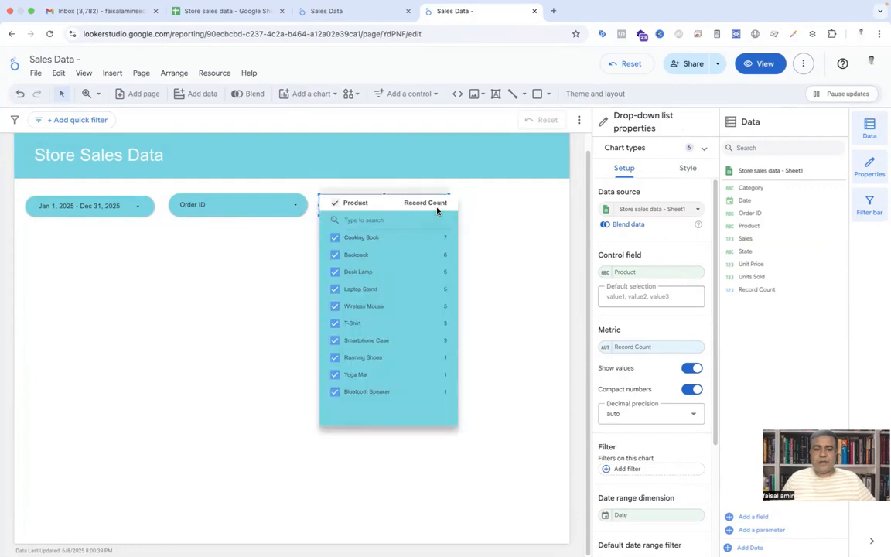
pyautogui.click(493, 301)
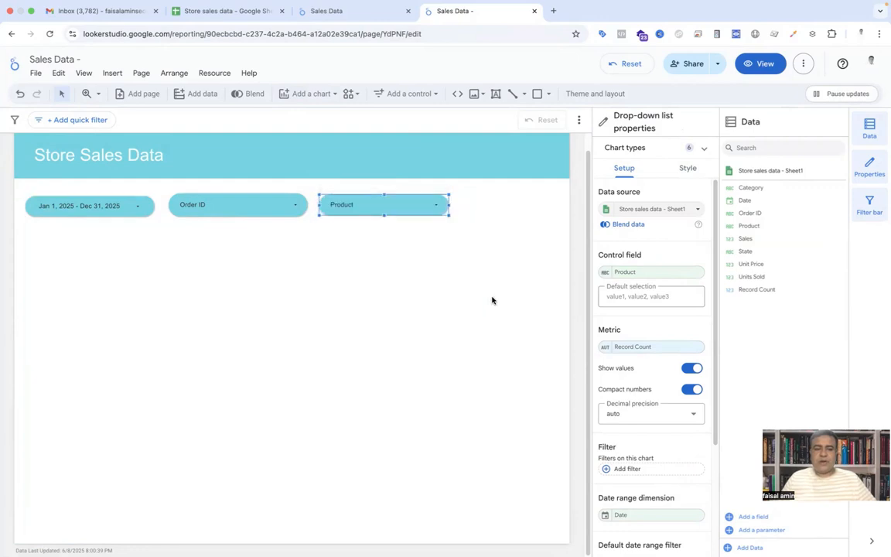
pyautogui.click(454, 296)
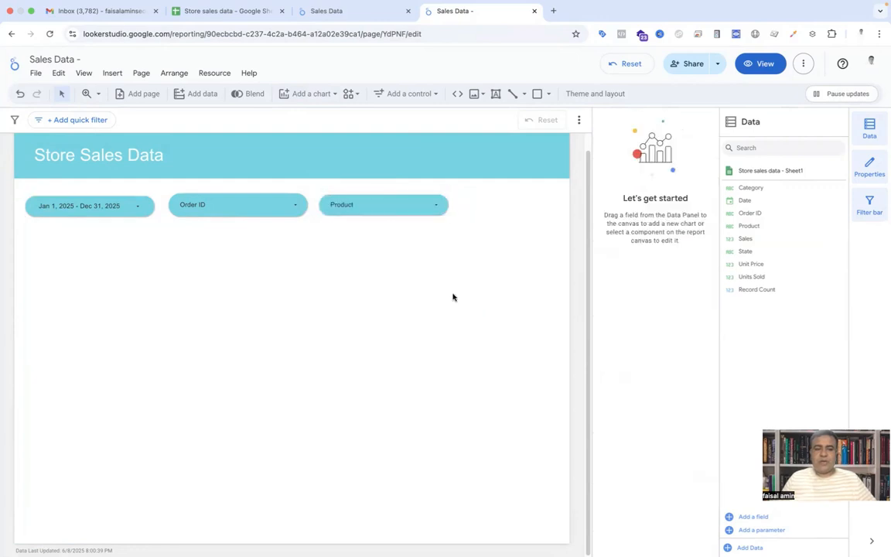
# Duplicate the Product drop-down list, set the copy's control field to Category and place it at the end of the filter row
pyautogui.rightClick(434, 204)
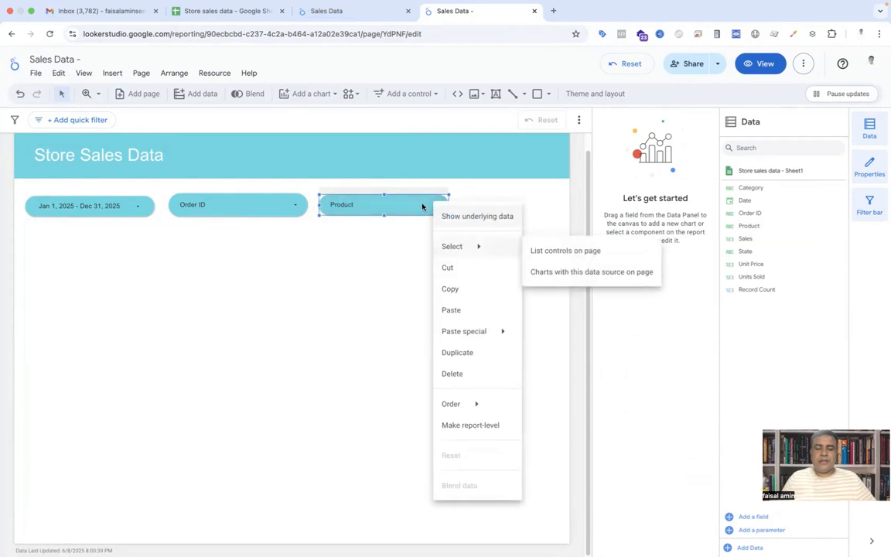
pyautogui.click(464, 352)
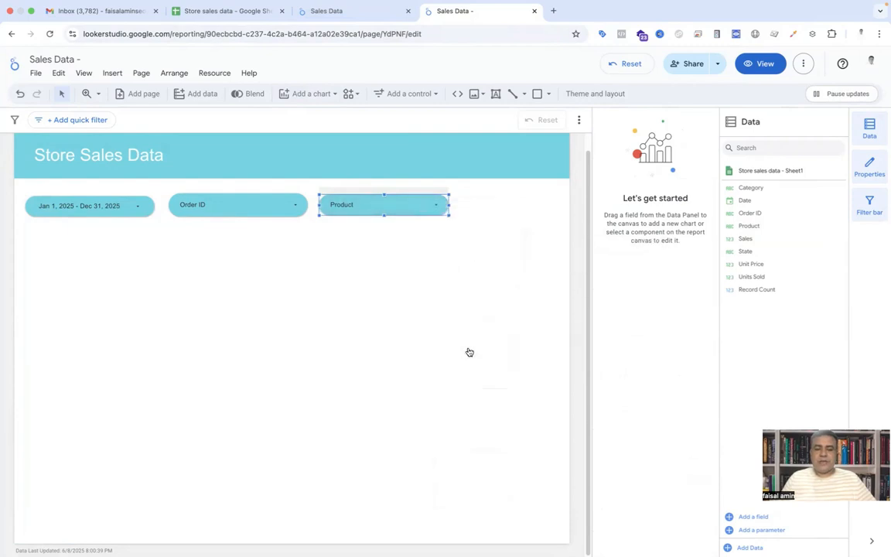
pyautogui.click(416, 218)
pyautogui.click(332, 11)
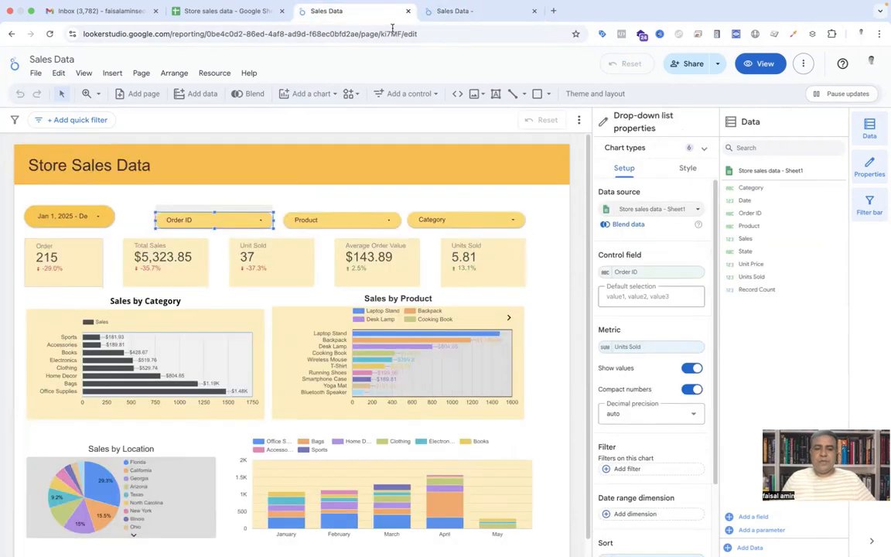
pyautogui.click(448, 11)
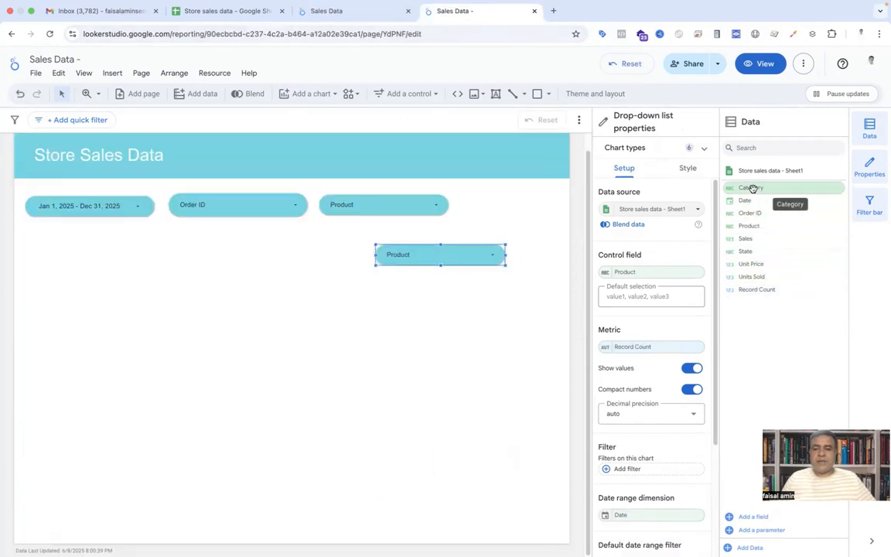
pyautogui.moveTo(753, 188); pyautogui.dragTo(671, 274)
pyautogui.moveTo(449, 252); pyautogui.dragTo(501, 205)
pyautogui.click(446, 252)
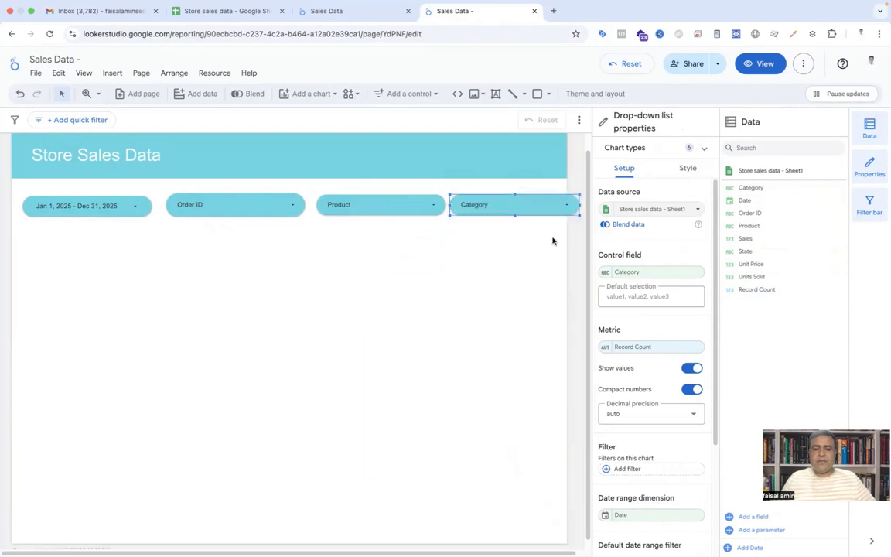
# Resize and space out the date range, Order ID, Product and Category controls in one row within the canvas
pyautogui.moveTo(117, 173); pyautogui.dragTo(548, 214)
pyautogui.click(490, 258)
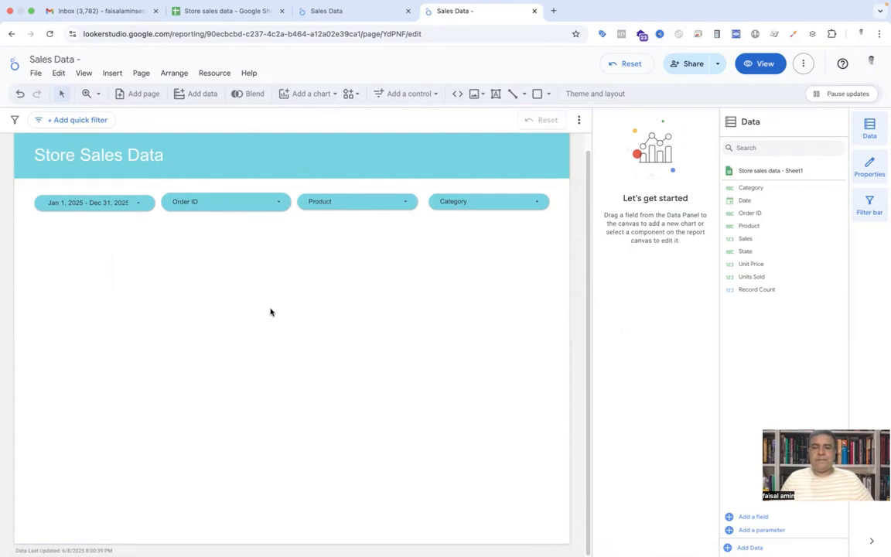
# Check the example report's scorecards and add a scorecard to the canvas below the date range control
pyautogui.click(319, 13)
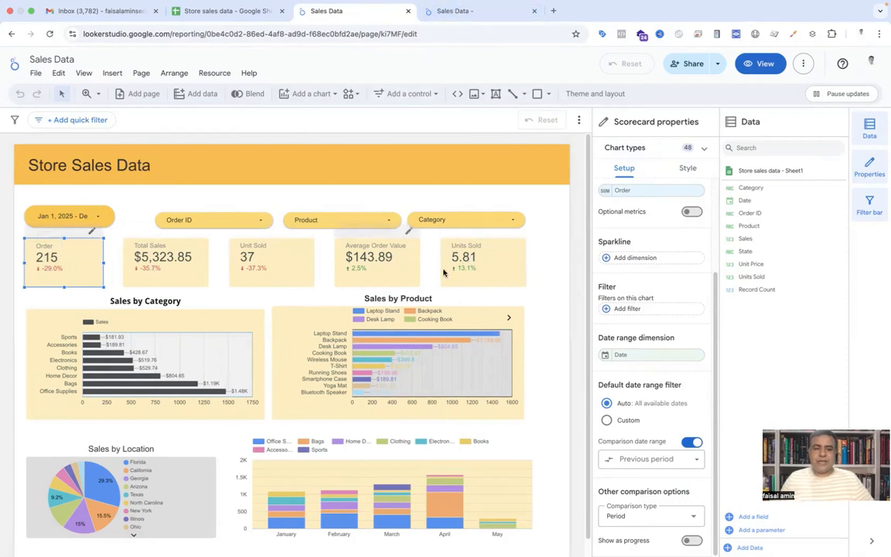
pyautogui.click(447, 11)
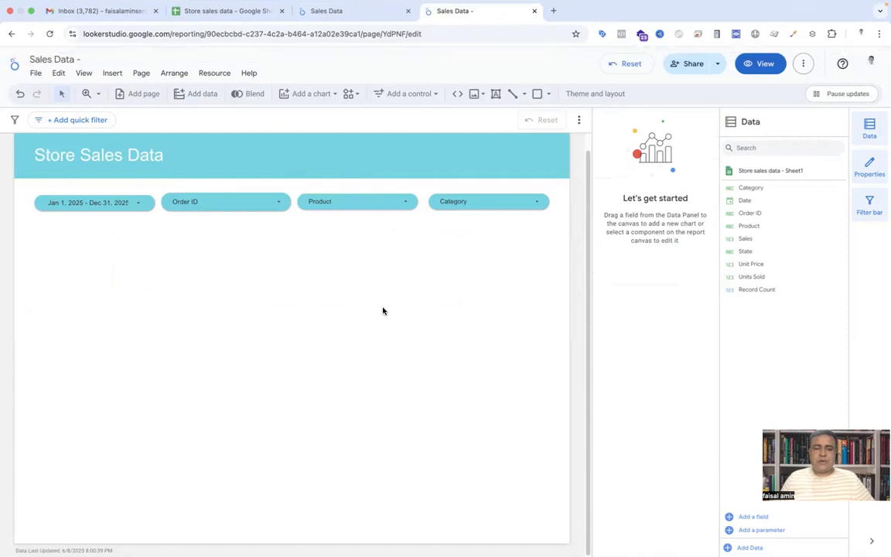
pyautogui.click(311, 96)
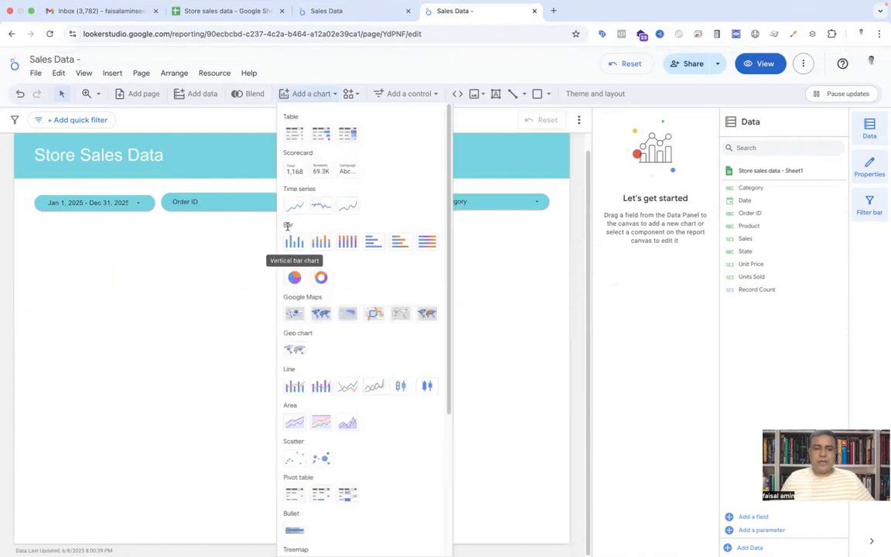
pyautogui.click(292, 171)
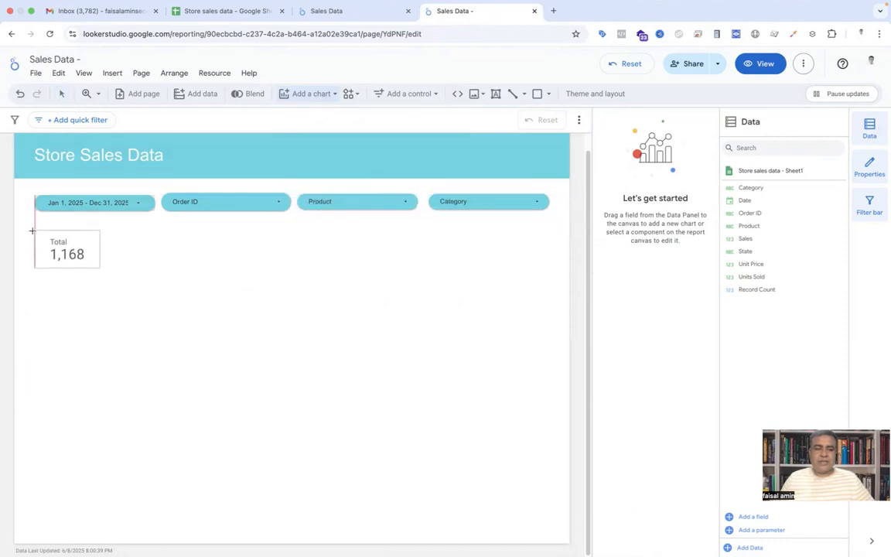
pyautogui.click(32, 230)
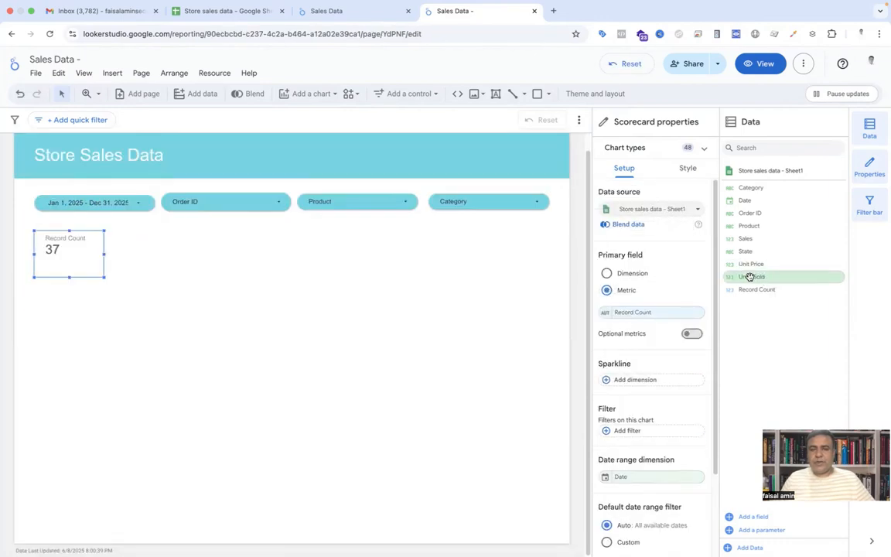
# Check the Units Sold column in the Store sales data sheet and set the new scorecard's metric to Units Sold
pyautogui.click(194, 10)
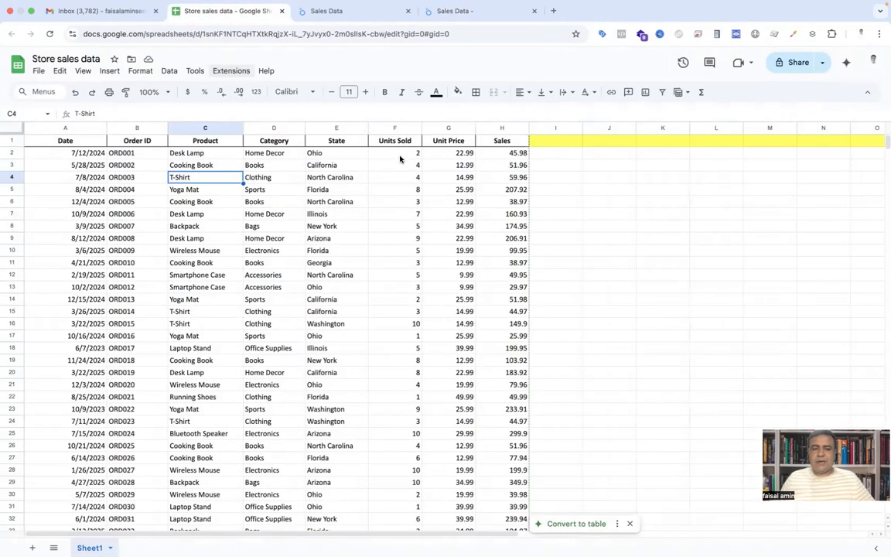
pyautogui.moveTo(399, 144); pyautogui.dragTo(400, 360)
pyautogui.click(371, 11)
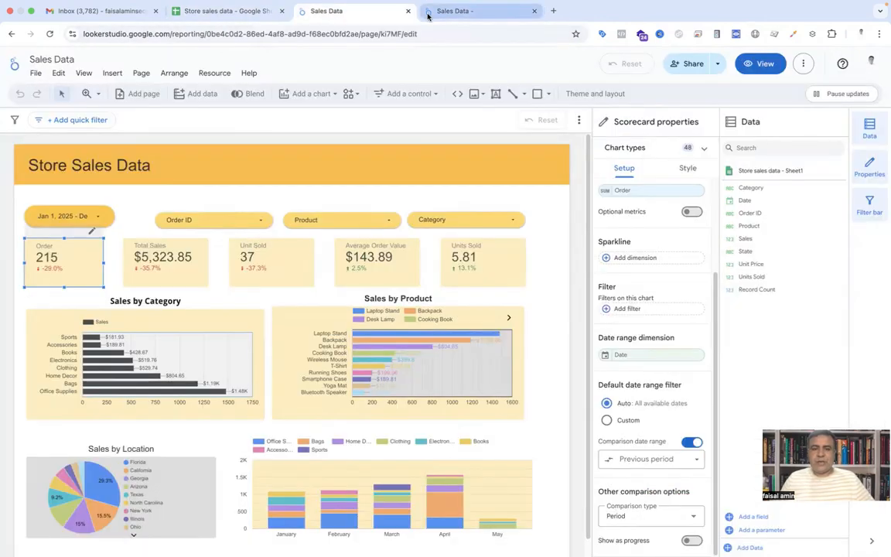
pyautogui.click(458, 11)
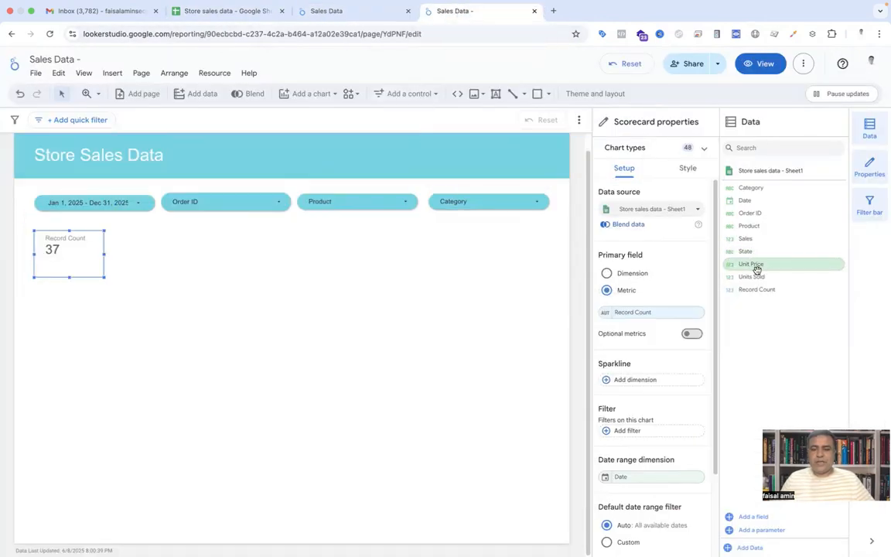
pyautogui.moveTo(723, 294); pyautogui.dragTo(634, 322)
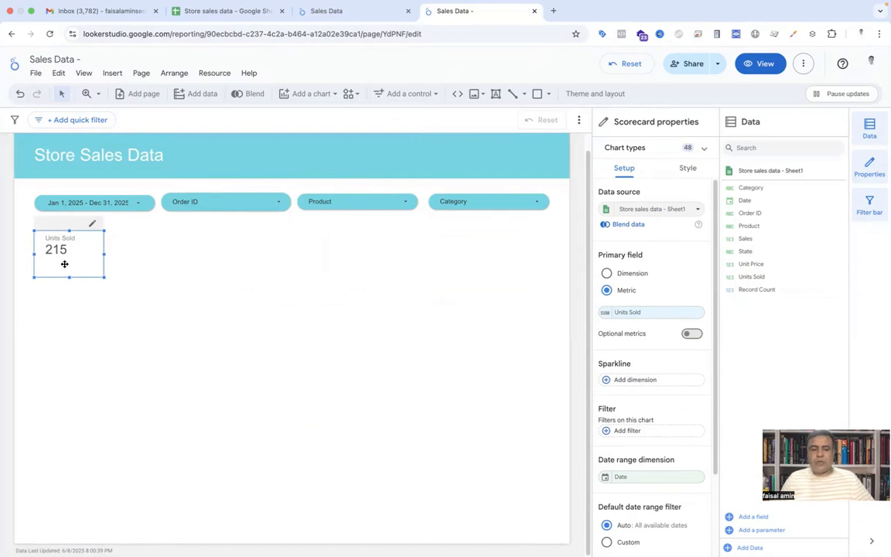
# Set the display name of the scorecard's Units Sold metric to "Order"
pyautogui.click(608, 315)
pyautogui.click(553, 339)
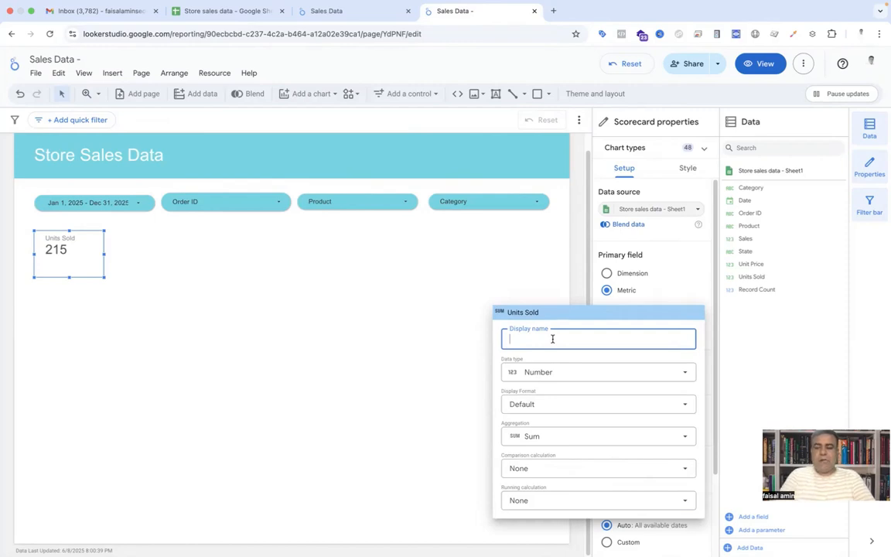
pyautogui.write('Order')
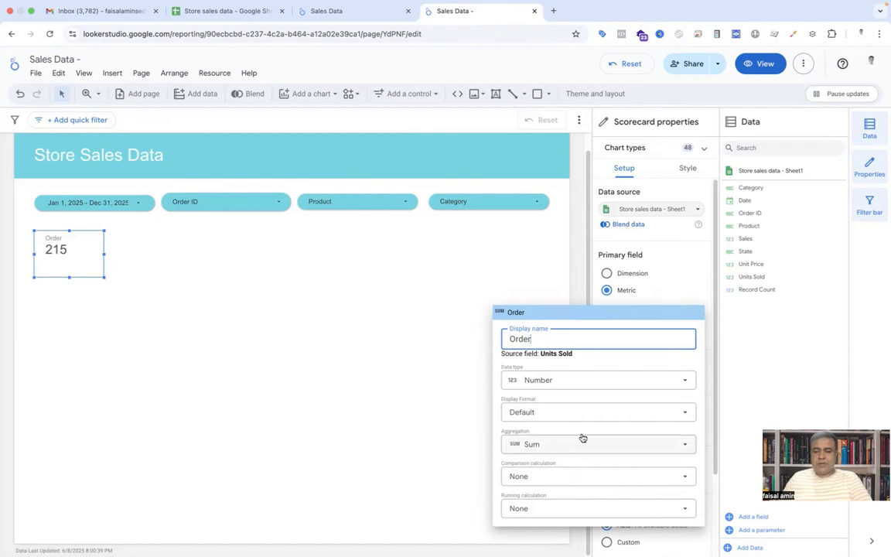
pyautogui.click(690, 276)
# Enable the Order scorecard's comparison date range and set it to Previous period
pyautogui.scroll(-3, 670, 398)
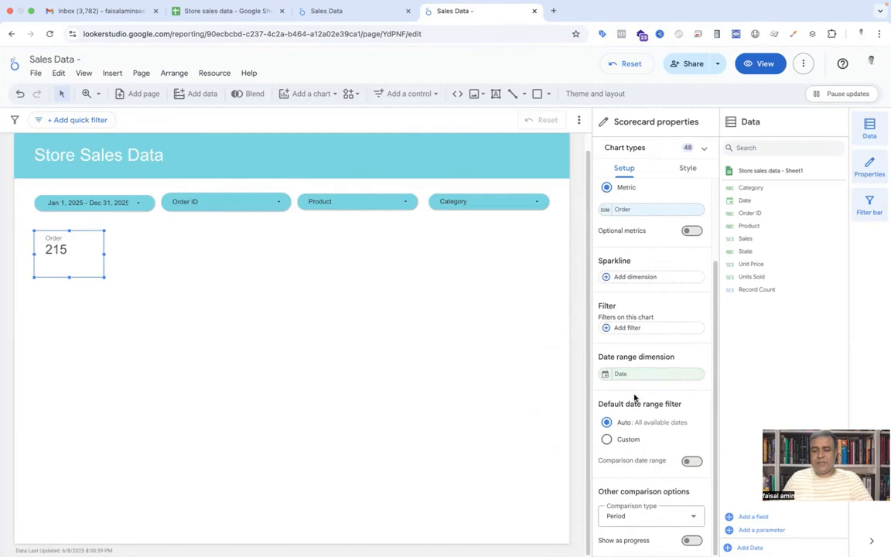
pyautogui.click(693, 463)
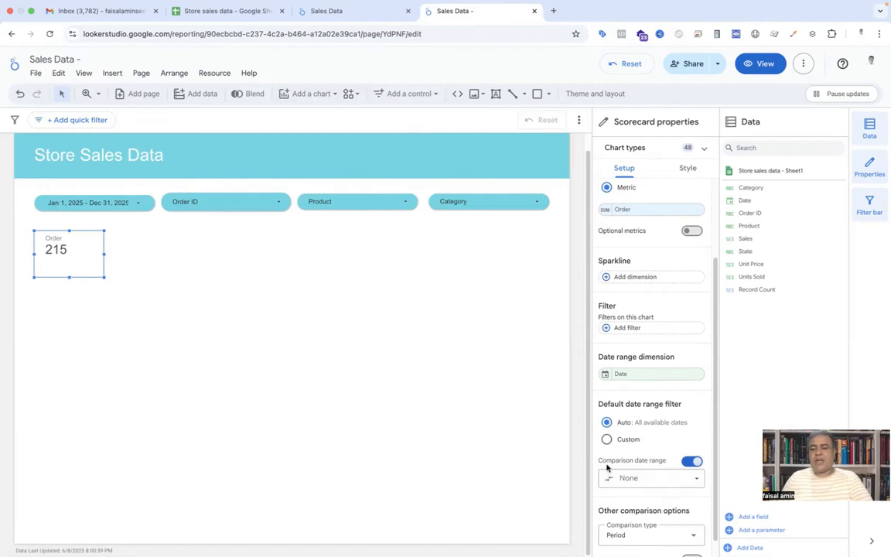
pyautogui.click(686, 478)
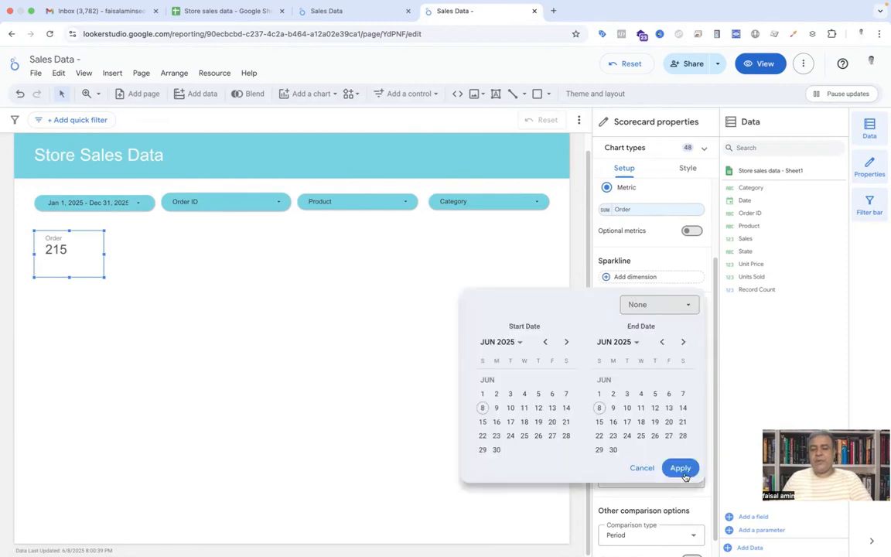
pyautogui.click(687, 310)
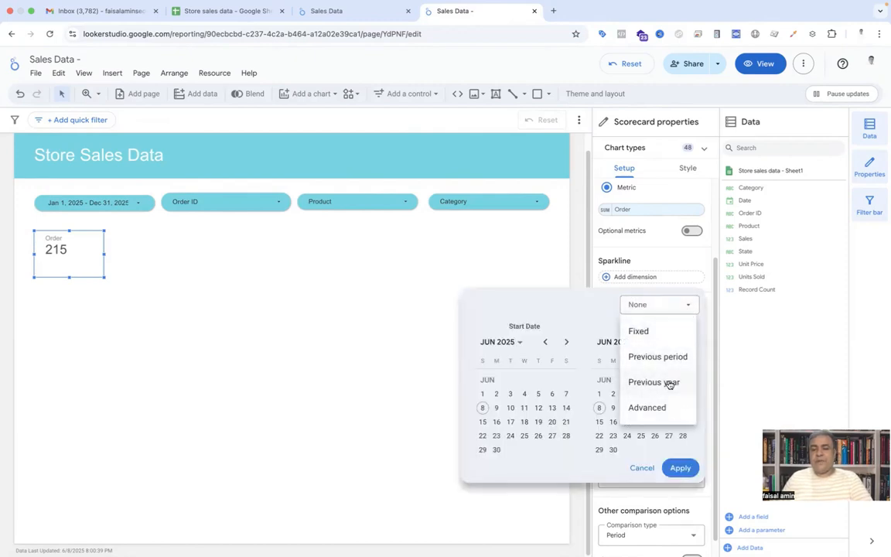
pyautogui.click(667, 357)
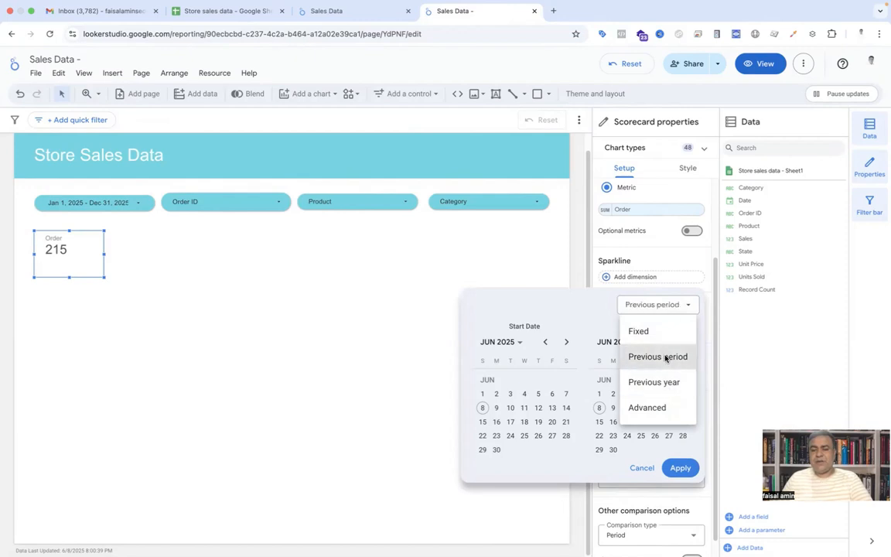
pyautogui.click(680, 468)
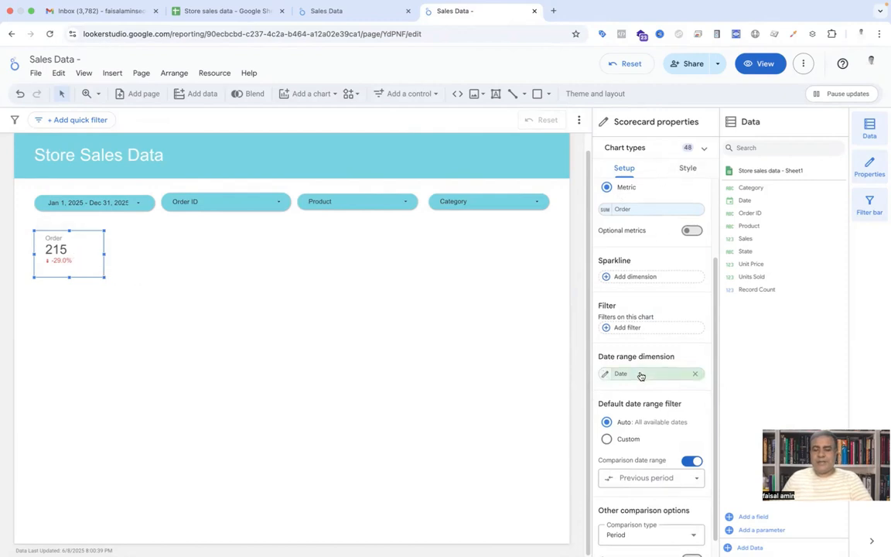
# Give the Order scorecard a light gray background
pyautogui.scroll(-1, 641, 375)
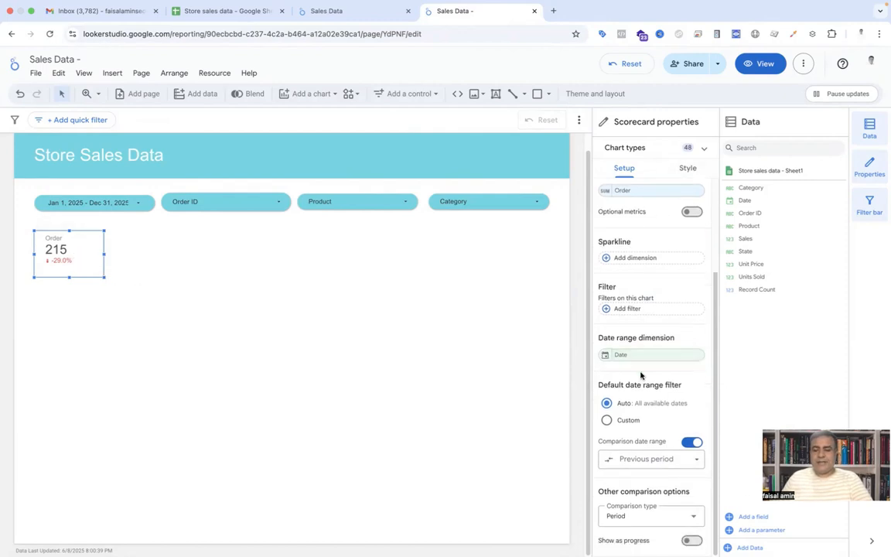
pyautogui.click(687, 169)
pyautogui.scroll(-8, 655, 395)
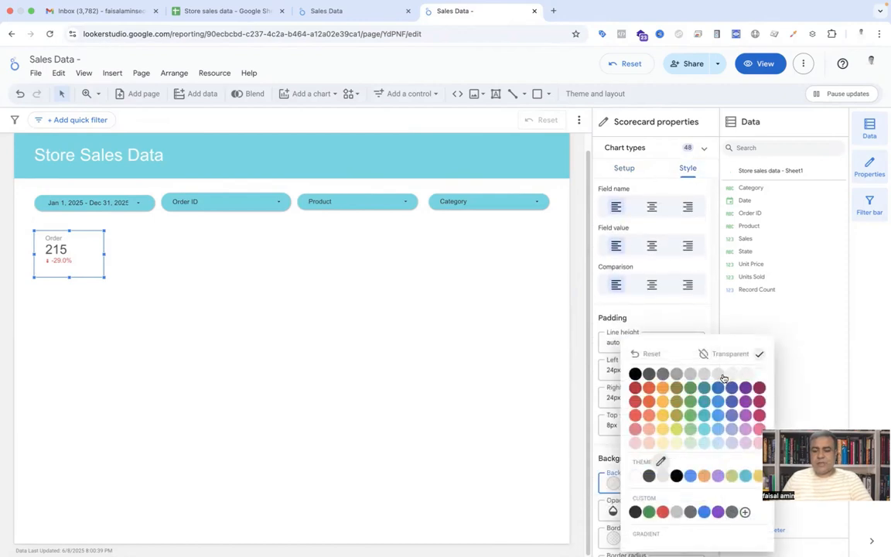
pyautogui.click(722, 377)
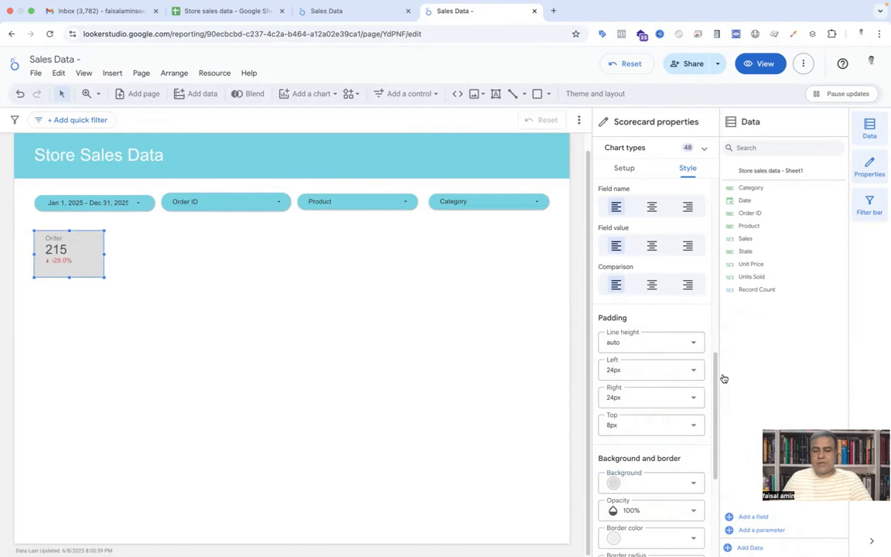
# Increase the Order scorecard's border radius to give it more rounded corners
pyautogui.scroll(-2, 633, 411)
pyautogui.click(678, 497)
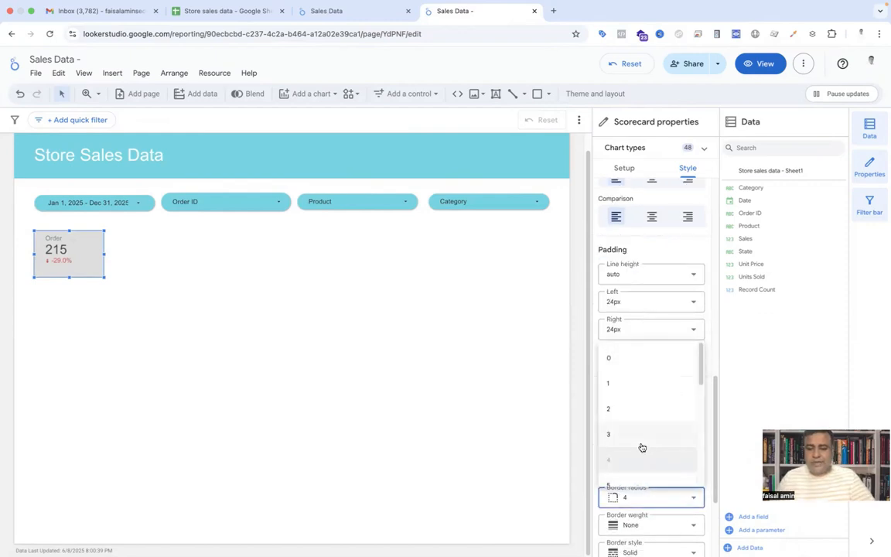
pyautogui.scroll(-5, 642, 447)
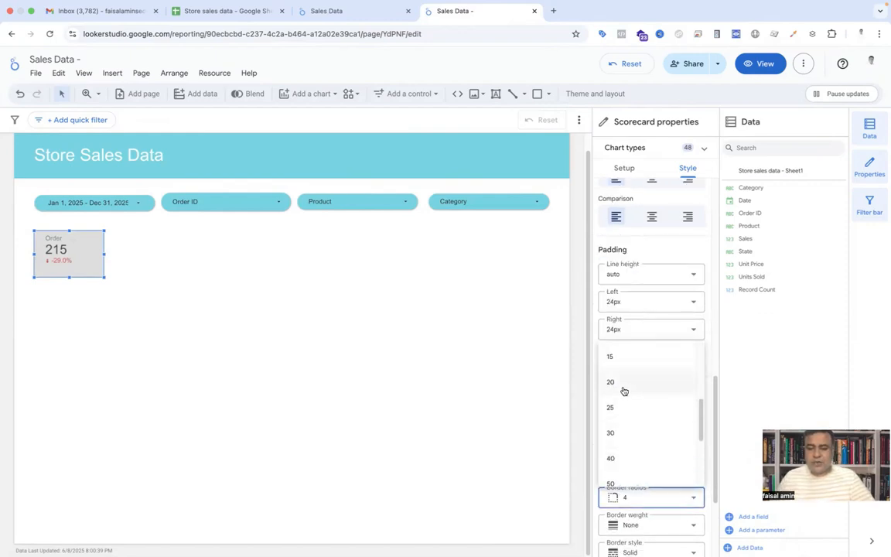
pyautogui.scroll(2, 625, 379)
pyautogui.click(622, 358)
pyautogui.click(360, 344)
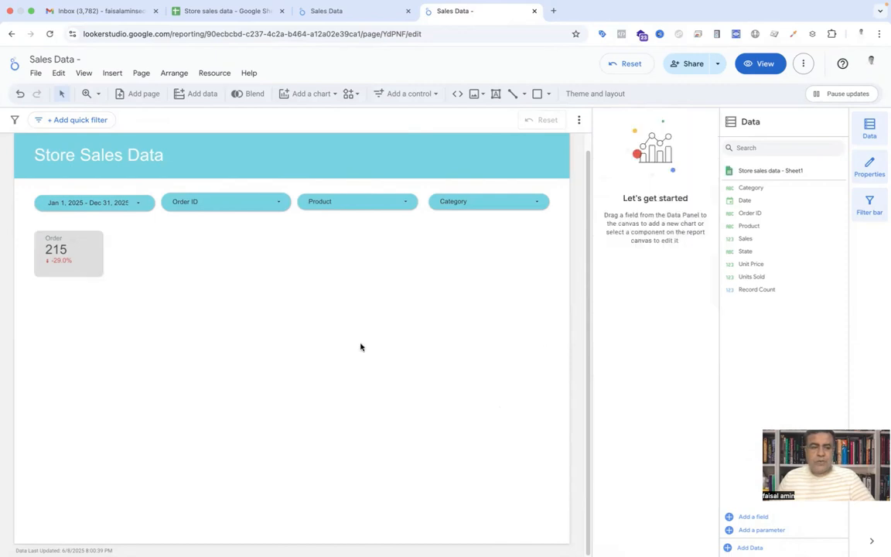
# Shift the Order scorecard slightly up, duplicate it, and place the copy beside it in the same row
pyautogui.click(91, 255)
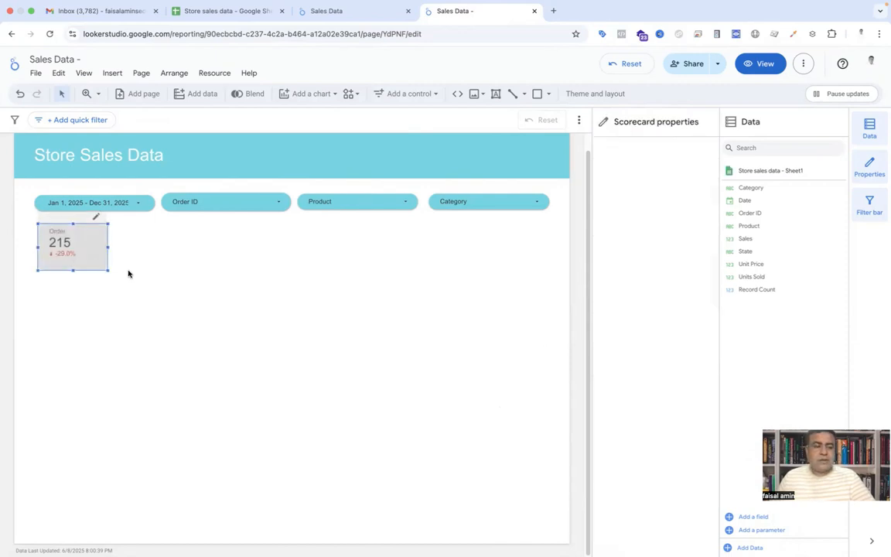
pyautogui.click(130, 273)
pyautogui.rightClick(94, 249)
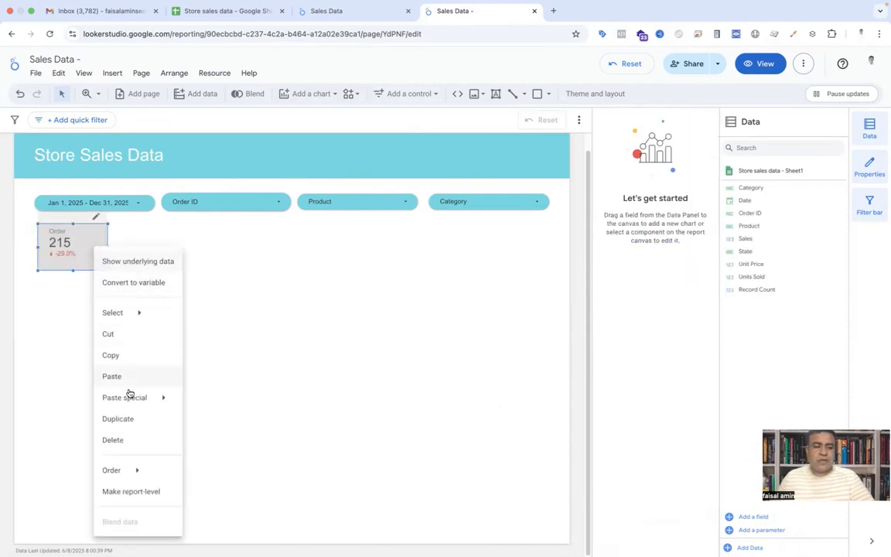
pyautogui.click(118, 417)
pyautogui.moveTo(89, 262); pyautogui.dragTo(173, 261)
# Check the second scorecard in the example Sales Data report and set the duplicated scorecard's metric to Sales
pyautogui.click(348, 10)
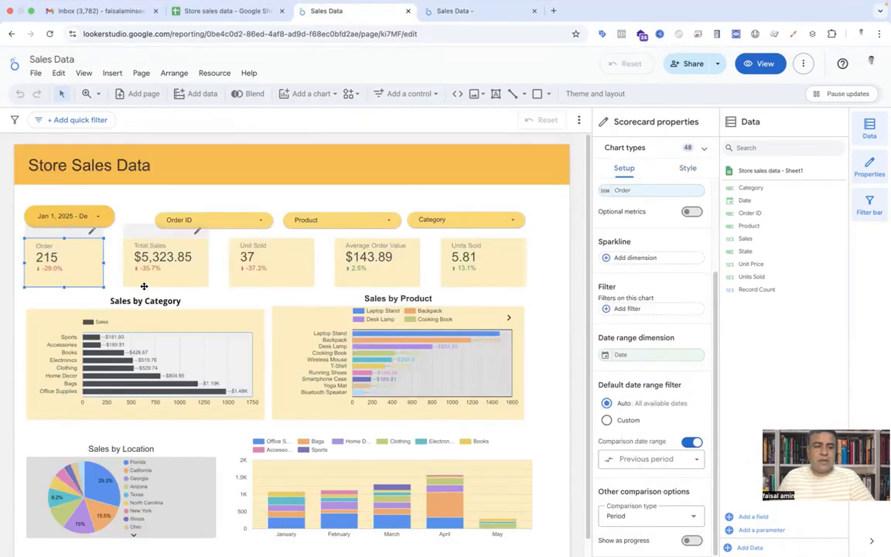
pyautogui.click(449, 11)
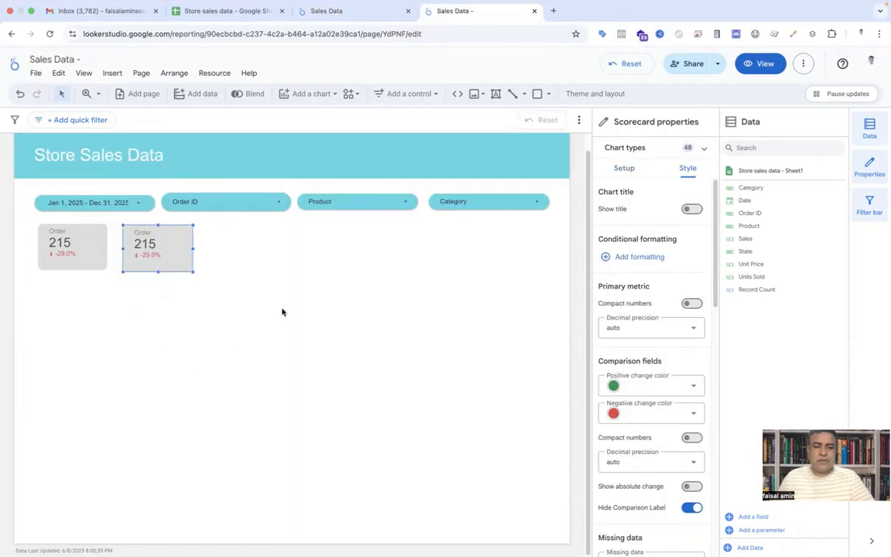
pyautogui.click(625, 169)
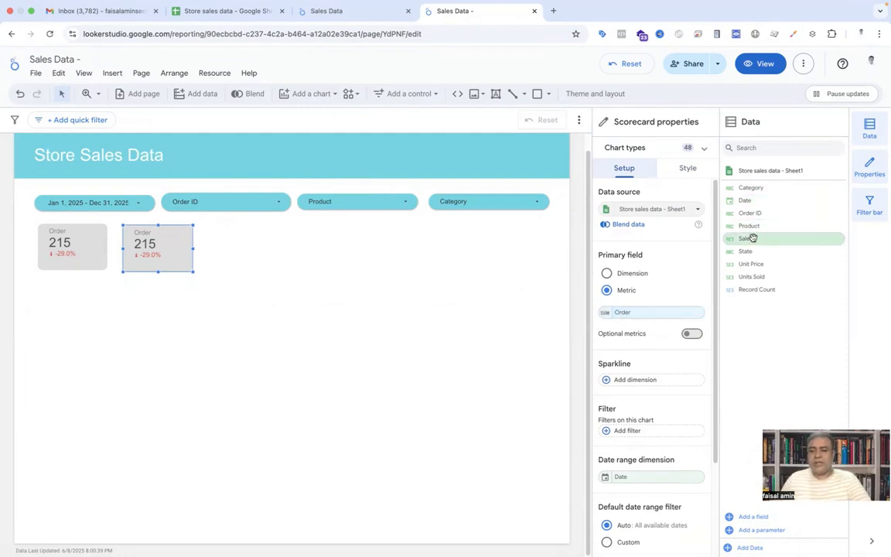
pyautogui.moveTo(748, 241); pyautogui.dragTo(629, 317)
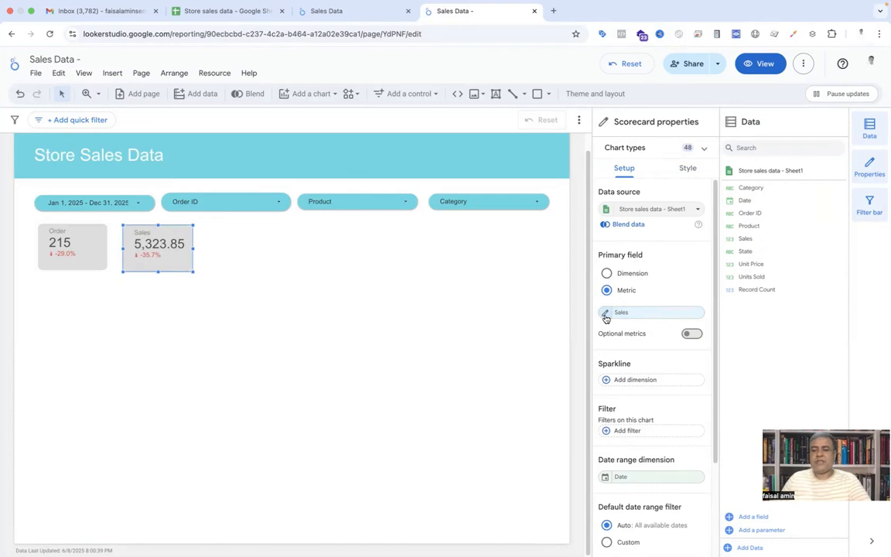
# Set the display name of the second scorecard's Sales metric to "Total Sales"
pyautogui.click(606, 313)
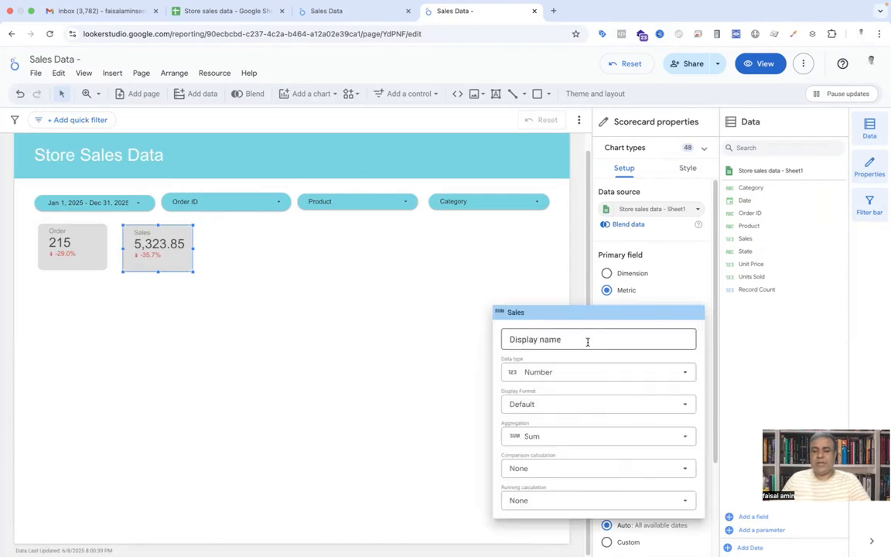
pyautogui.click(589, 342)
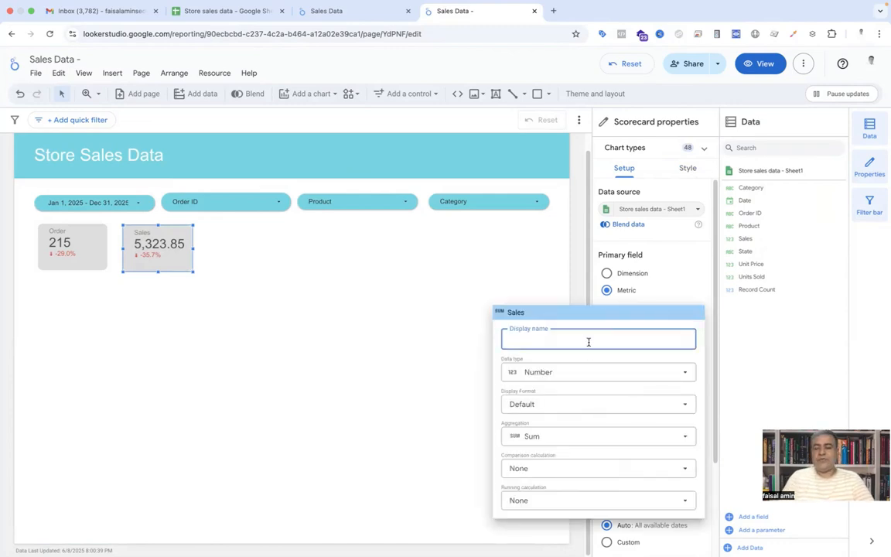
pyautogui.write('Total S')
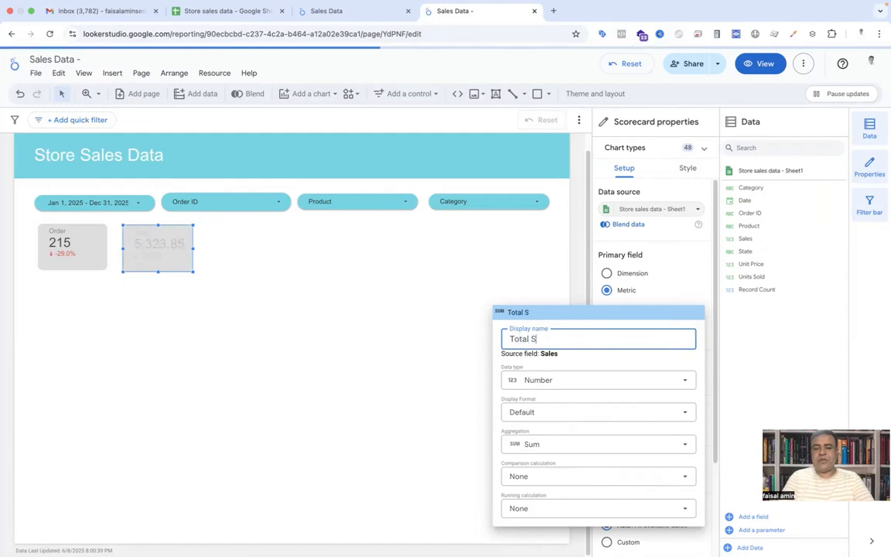
pyautogui.write('ales')
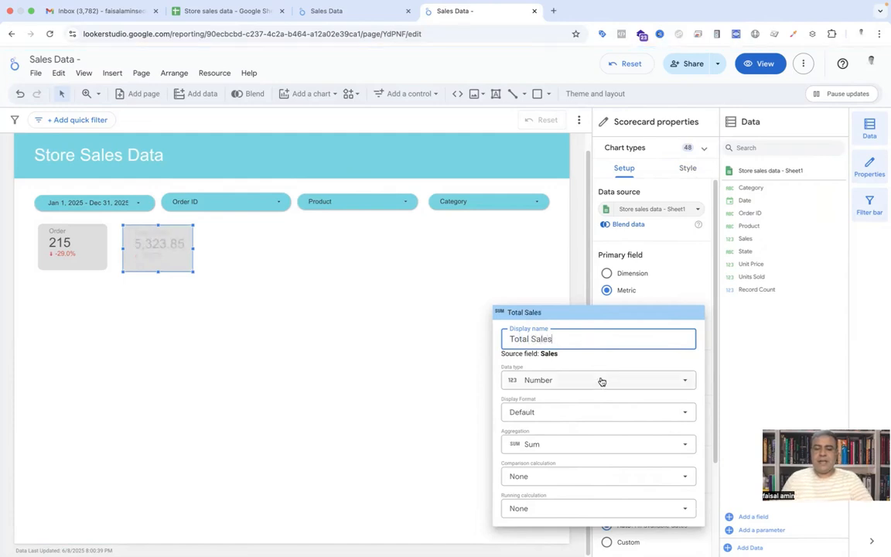
# Set the Total Sales metric's data type to Currency (USD - US Dollar ($)) and widen the scorecard slightly
pyautogui.click(600, 380)
pyautogui.moveTo(563, 442)
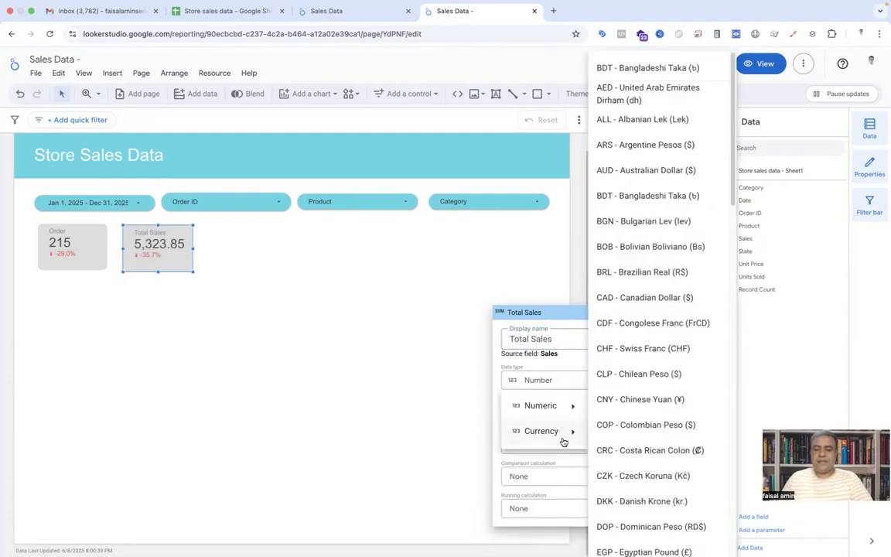
pyautogui.scroll(-3, 657, 402)
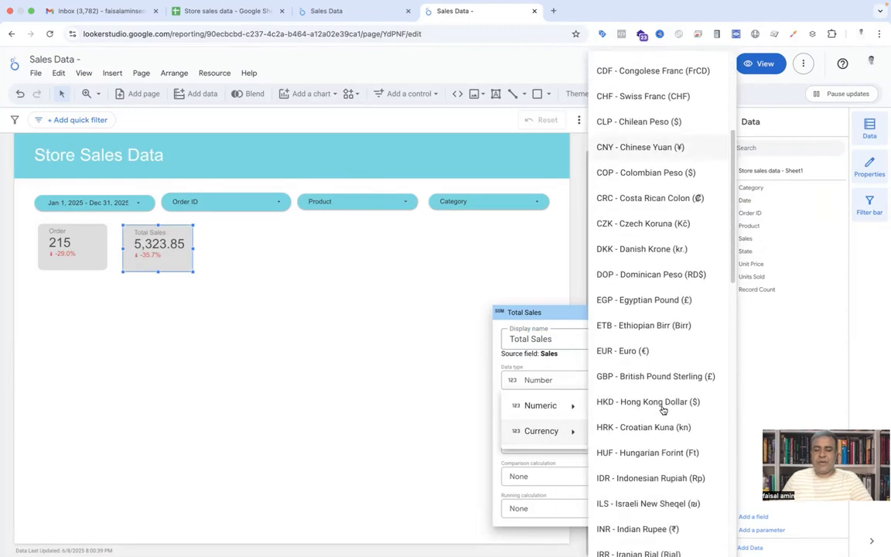
pyautogui.scroll(-10, 663, 410)
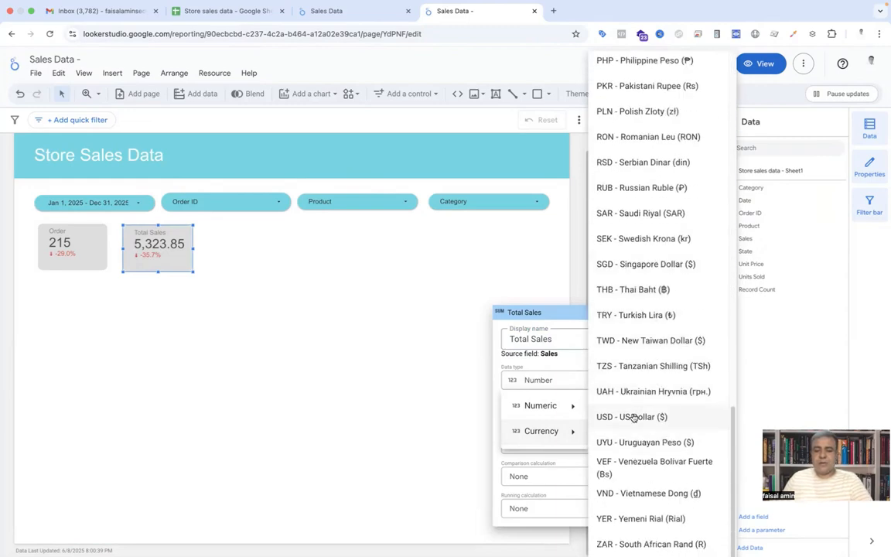
pyautogui.click(633, 418)
pyautogui.click(442, 414)
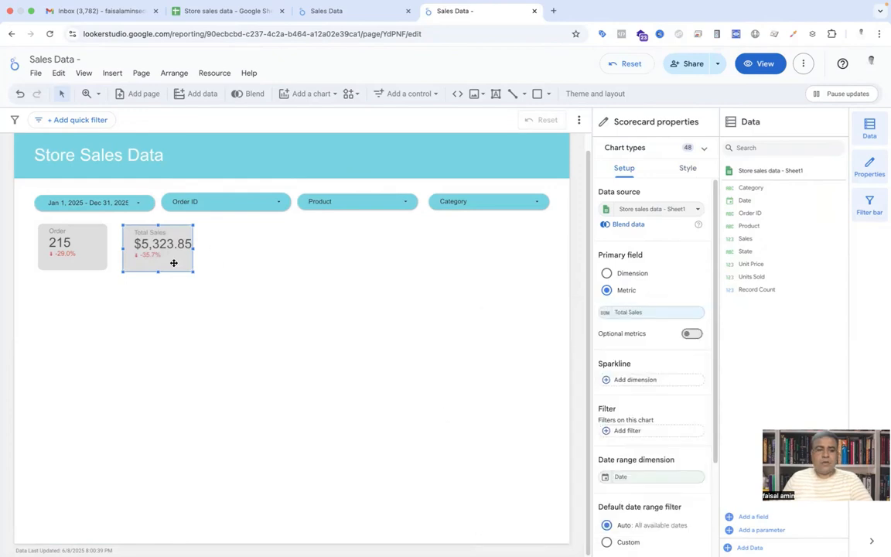
pyautogui.moveTo(193, 248); pyautogui.dragTo(200, 248)
pyautogui.click(202, 311)
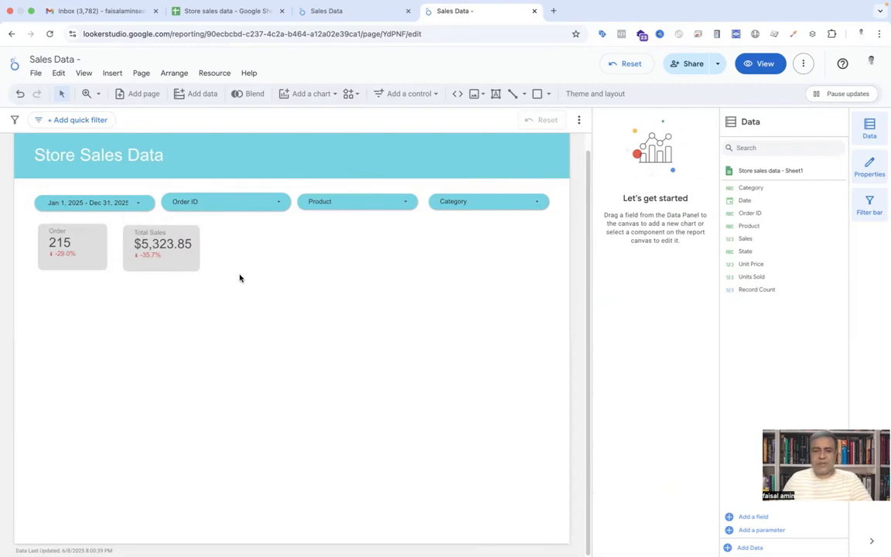
# Duplicate the Total Sales scorecard and place the copy to its right as the third scorecard
pyautogui.click(175, 256)
pyautogui.rightClick(176, 256)
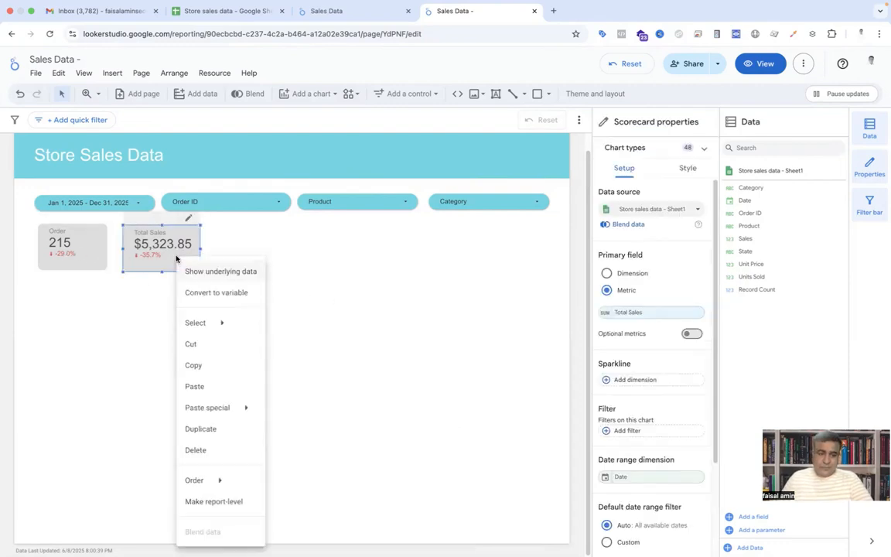
pyautogui.click(209, 428)
pyautogui.moveTo(192, 265); pyautogui.dragTo(275, 265)
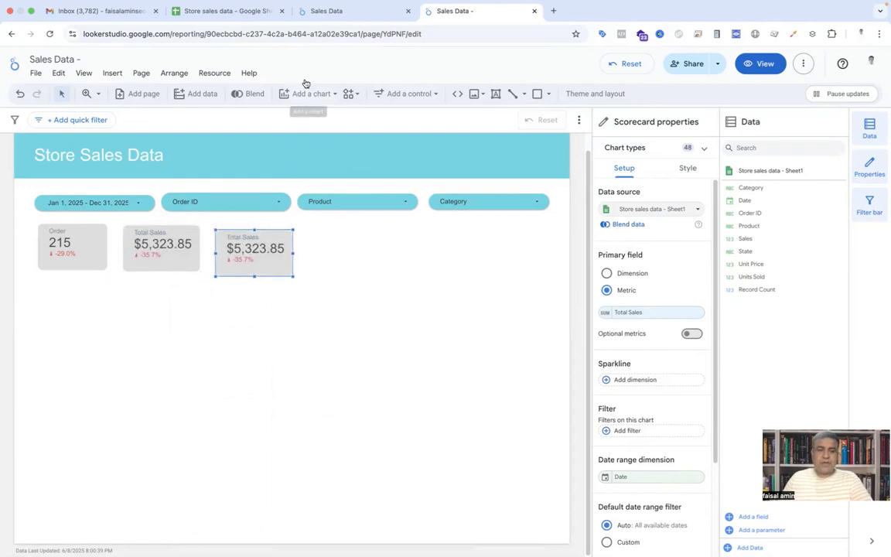
# Check the third scorecard in the example Sales Data report and set the new copy's metric to Units Sold
pyautogui.click(342, 13)
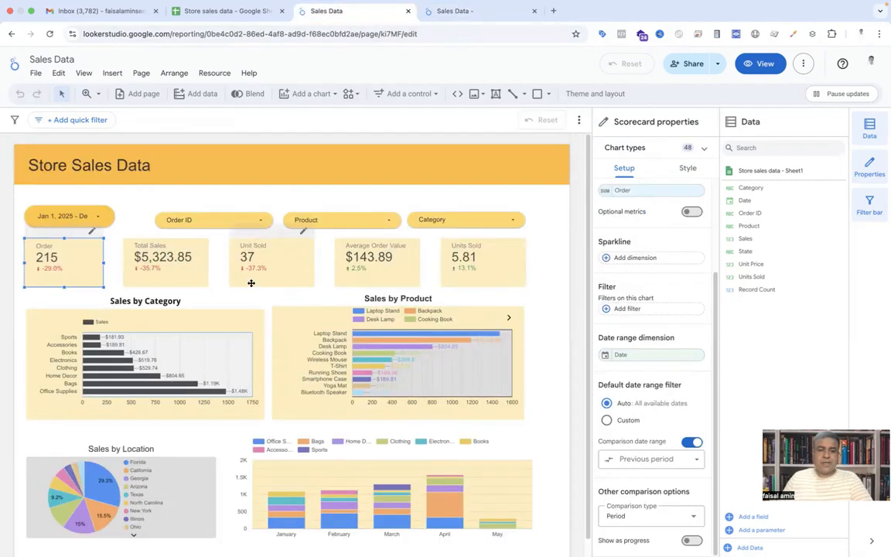
pyautogui.click(456, 23)
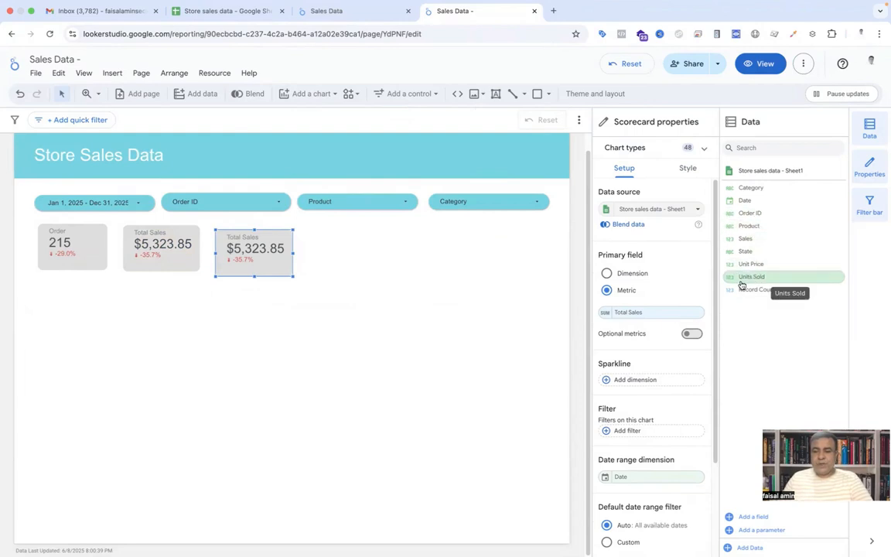
pyautogui.moveTo(741, 285); pyautogui.dragTo(652, 313)
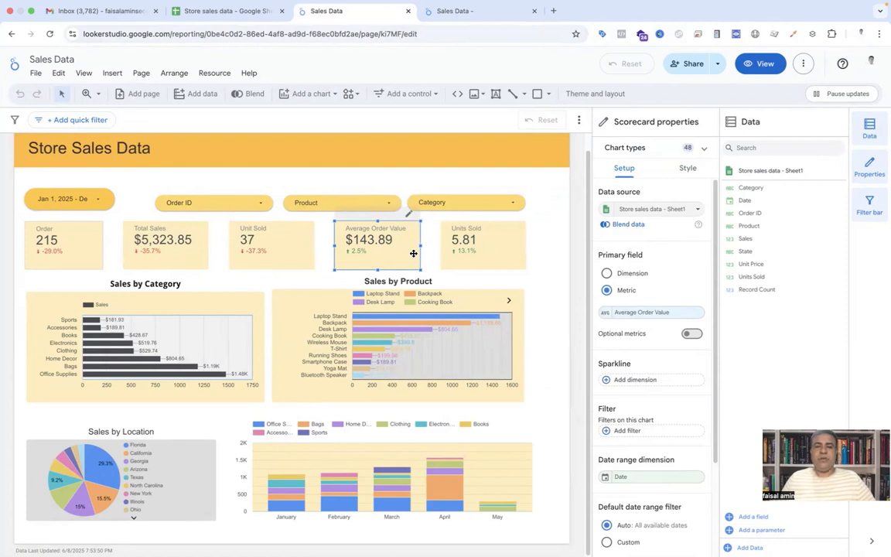
# Return from the example report, copy the Units Sold scorecard, and paste it as a fourth scorecard in the row
pyautogui.click(458, 20)
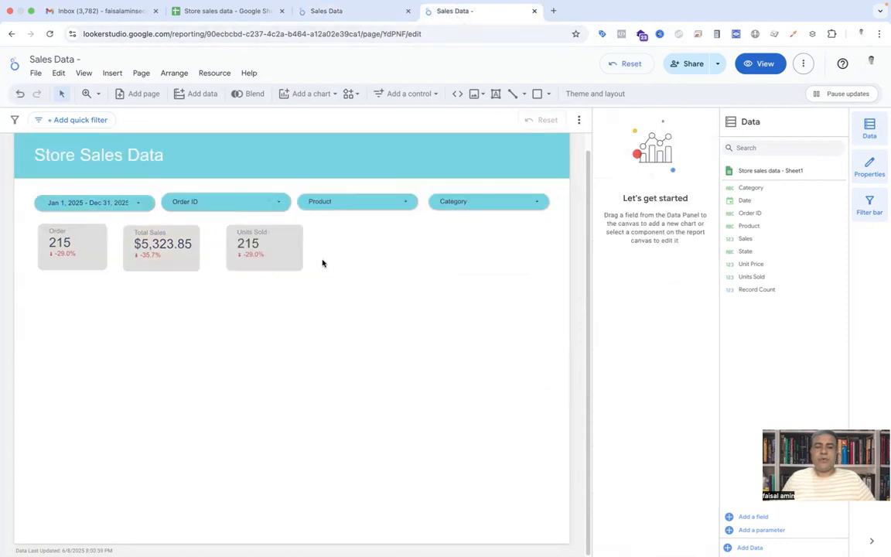
pyautogui.click(280, 247)
pyautogui.rightClick(283, 244)
pyautogui.click(321, 338)
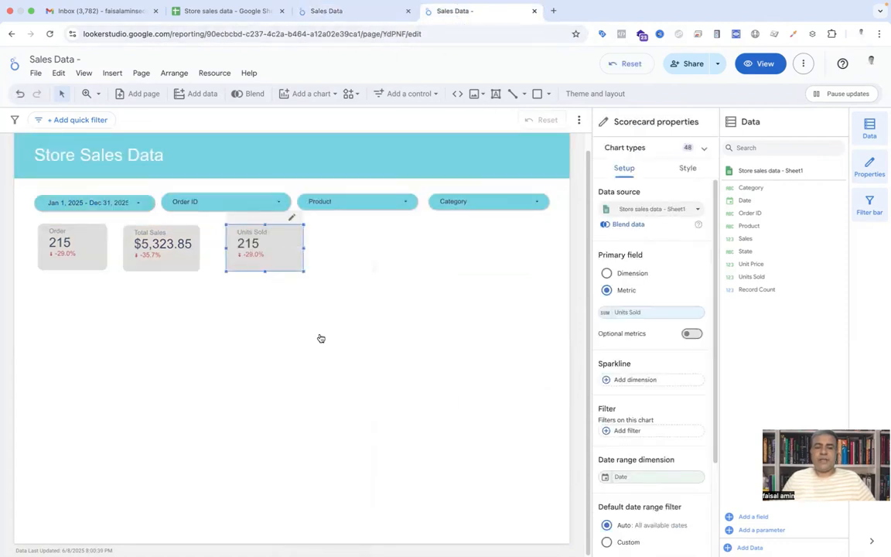
pyautogui.hotkey('ctrl', 'v')
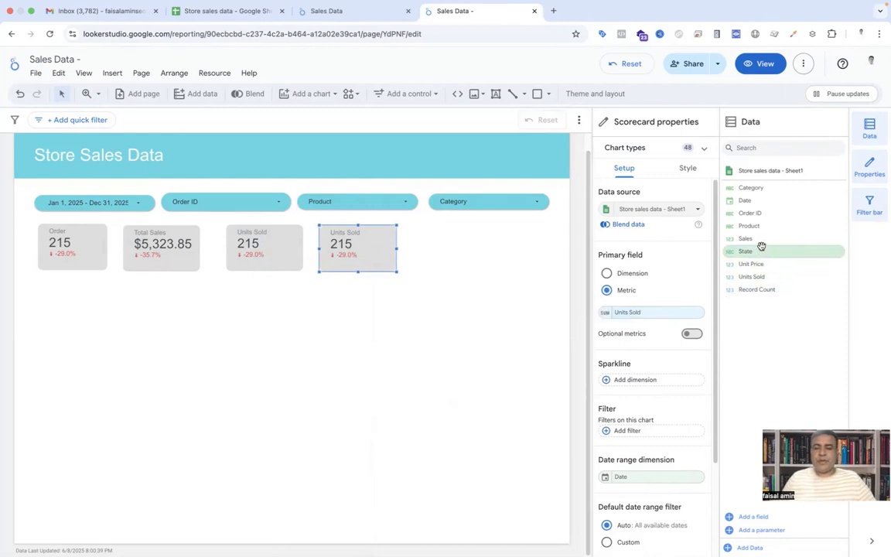
# Set the fourth scorecard's metric to Sales with Average aggregation
pyautogui.moveTo(760, 241); pyautogui.dragTo(649, 315)
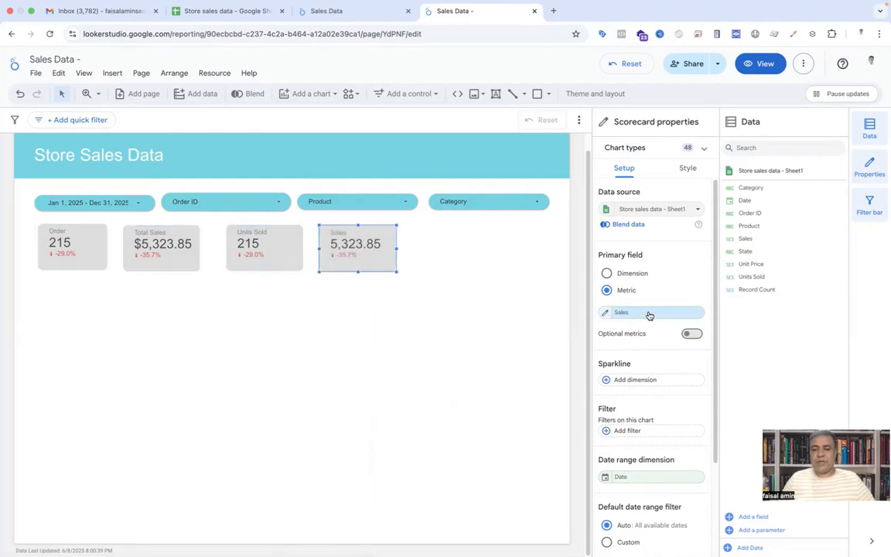
pyautogui.click(608, 313)
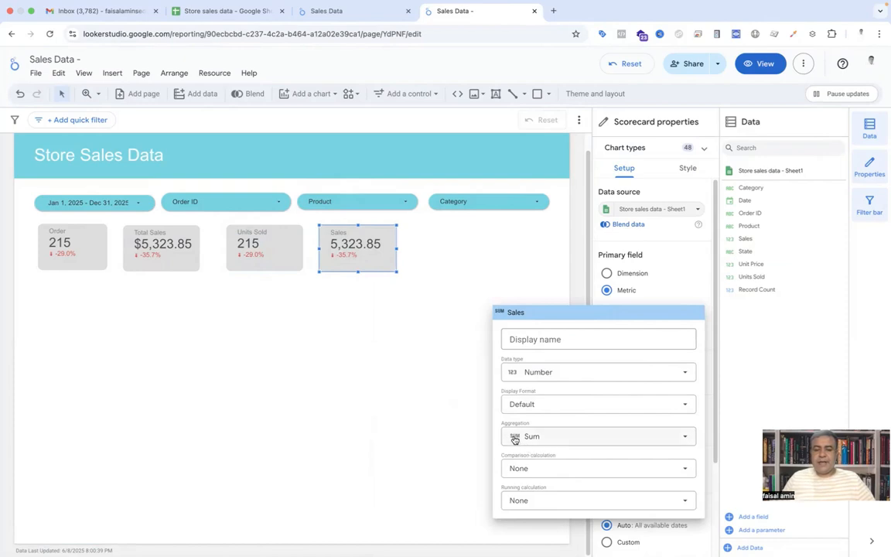
pyautogui.click(588, 441)
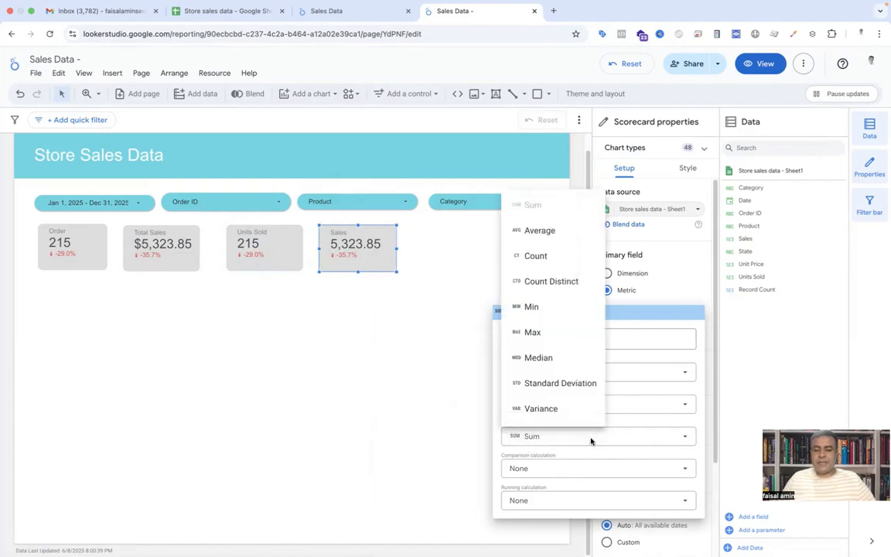
pyautogui.click(540, 231)
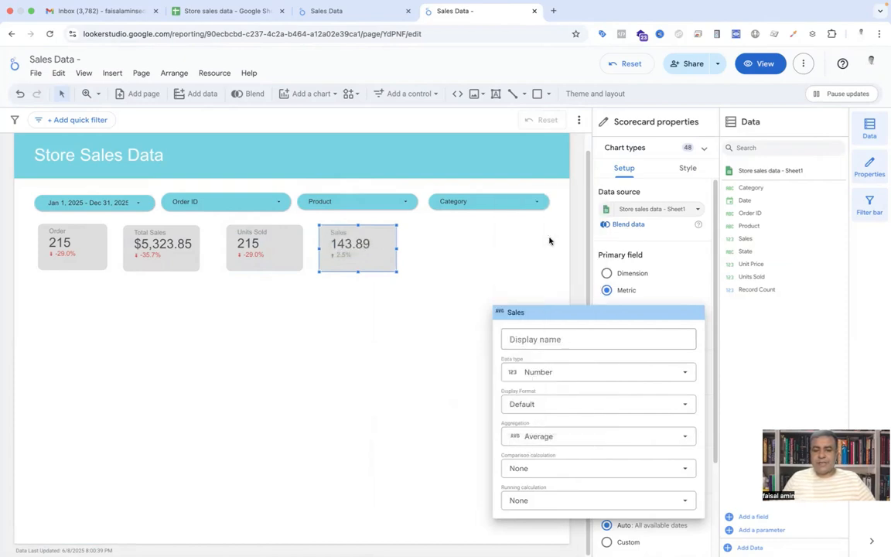
# Set the data type of the fourth scorecard's average Sales metric to Currency (USD - US Dollar ($))
pyautogui.click(571, 377)
pyautogui.moveTo(574, 424)
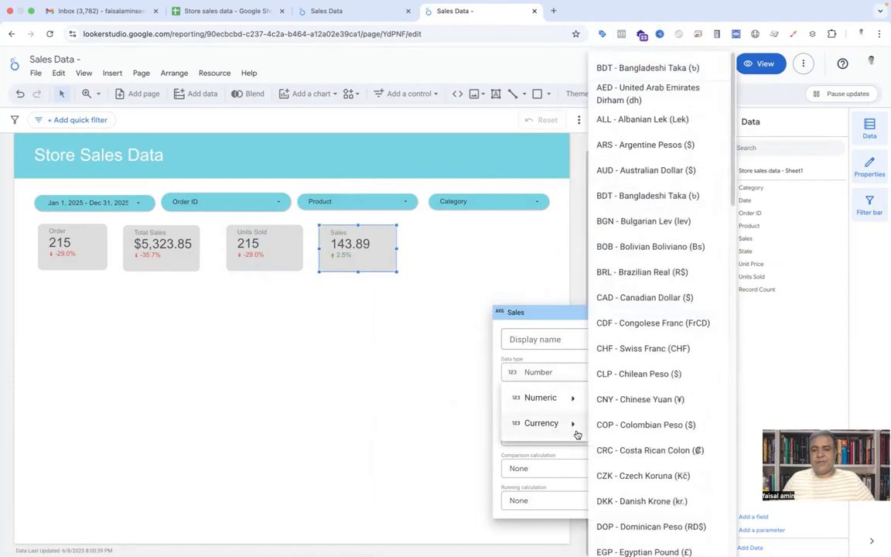
pyautogui.scroll(-6, 640, 439)
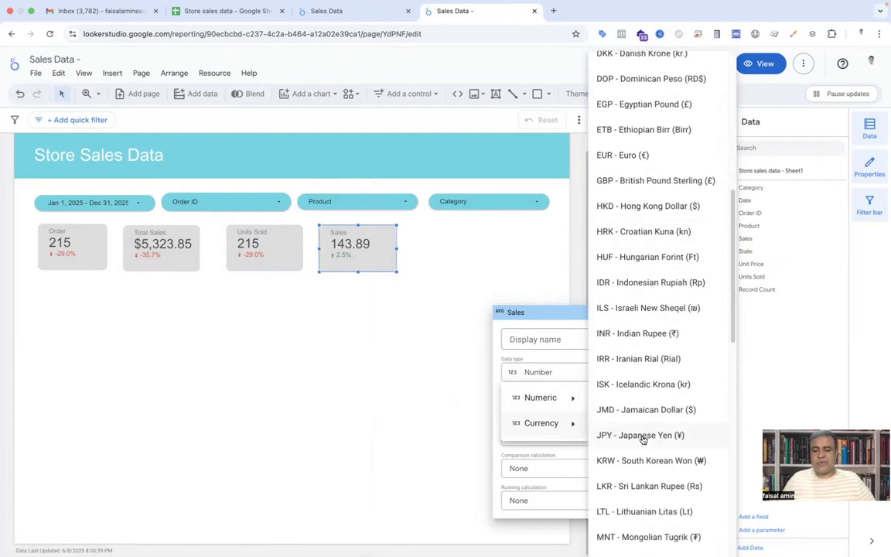
pyautogui.scroll(-5, 642, 440)
pyautogui.scroll(-5, 642, 439)
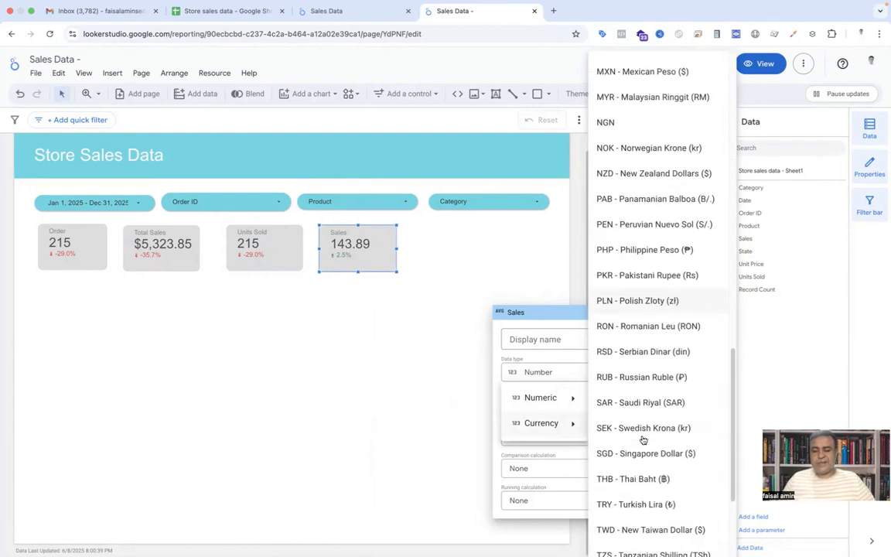
pyautogui.click(641, 418)
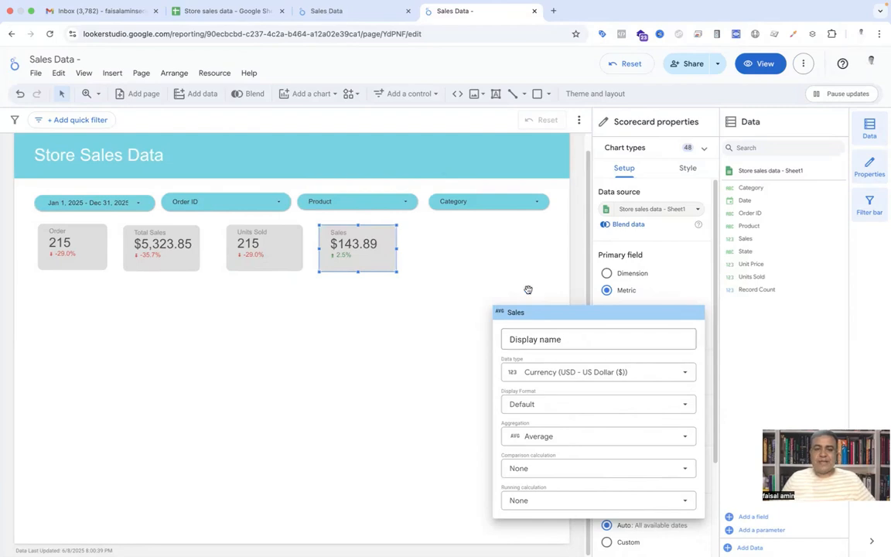
# Set the display name of the fourth scorecard's average Sales metric to Overage Order Value
pyautogui.click(578, 339)
pyautogui.write('0')
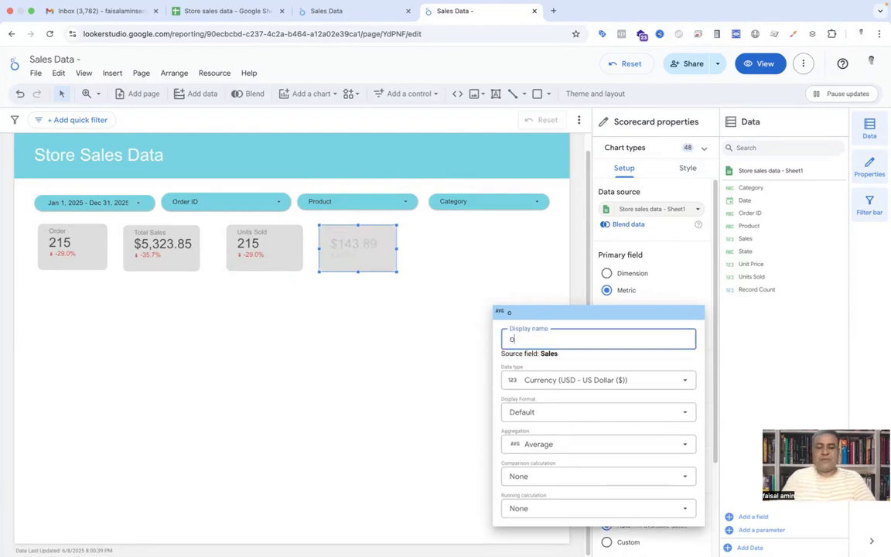
pyautogui.press('BackSpace')
pyautogui.write('0ver ')
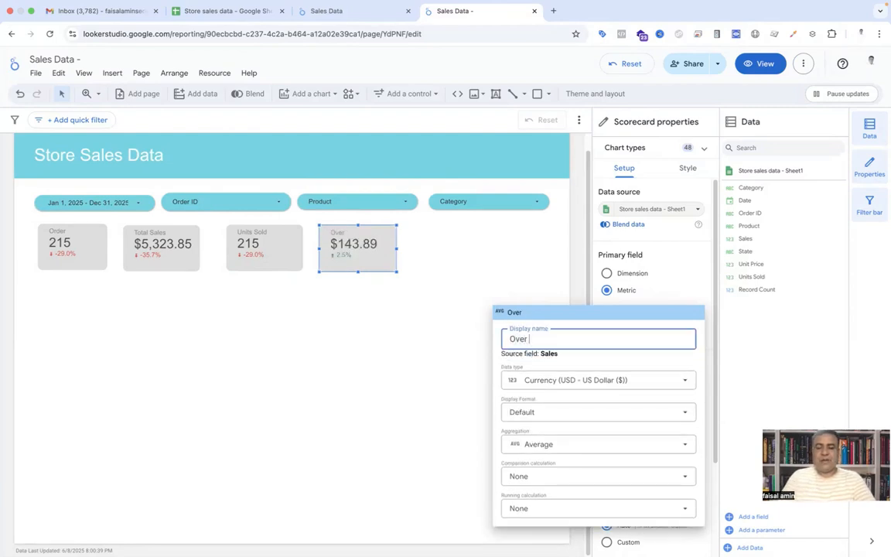
pyautogui.write('age Order Val')
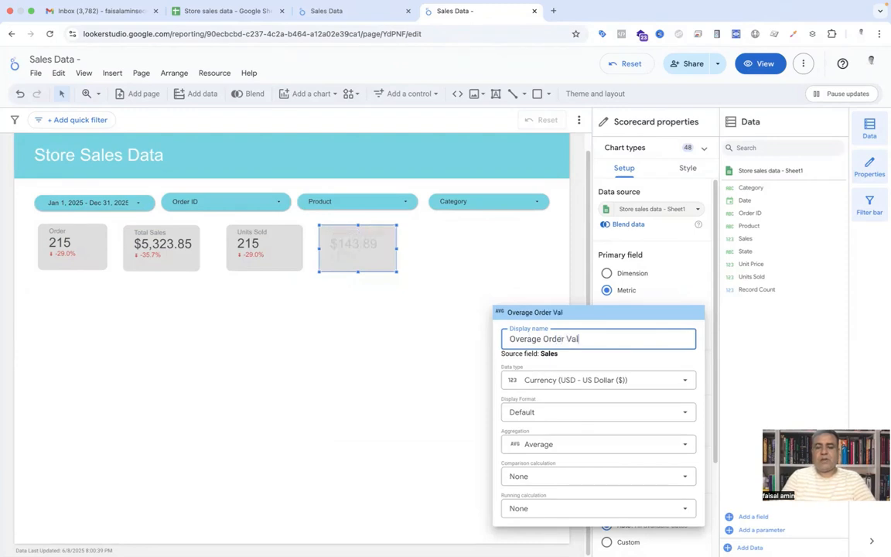
pyautogui.write('ue')
pyautogui.click(410, 396)
pyautogui.click(423, 357)
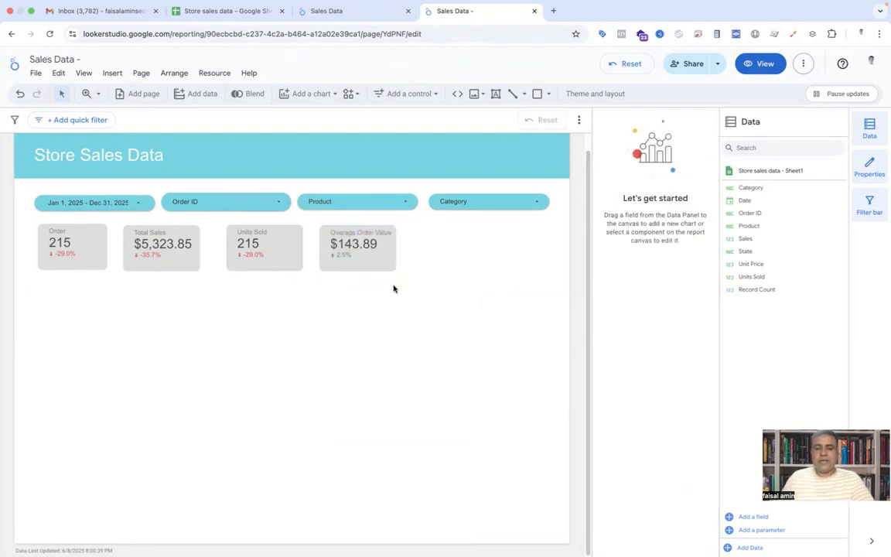
# Check the scorecard row in the example report, duplicate the fourth scorecard, and place the copy as a fifth scorecard in the row
pyautogui.click(384, 16)
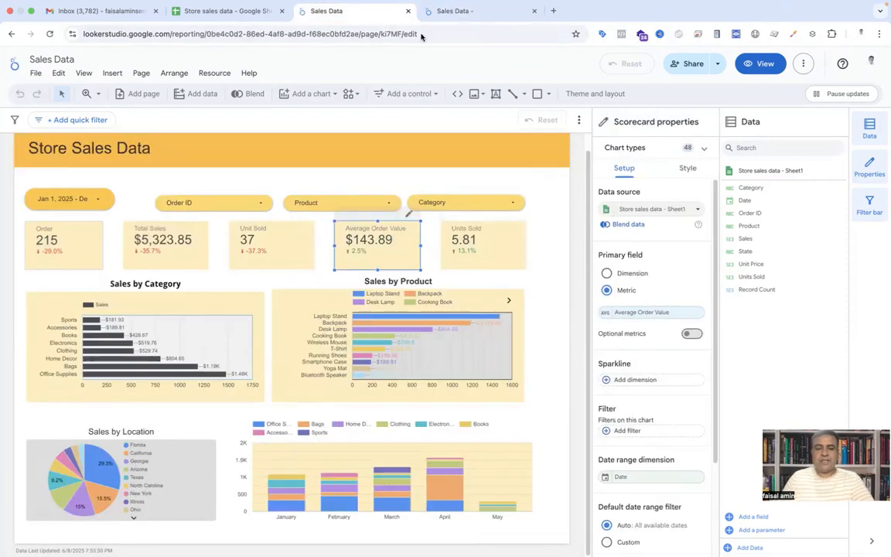
pyautogui.click(469, 15)
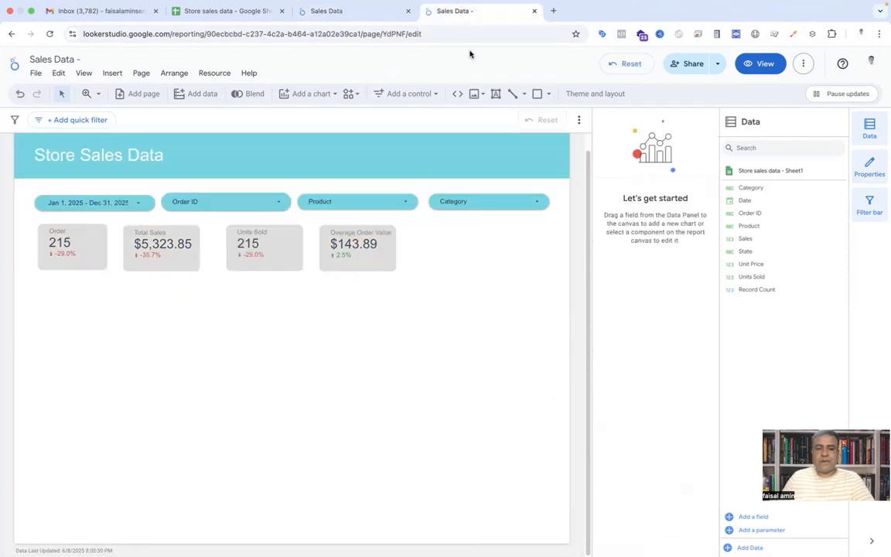
pyautogui.rightClick(384, 266)
pyautogui.click(423, 439)
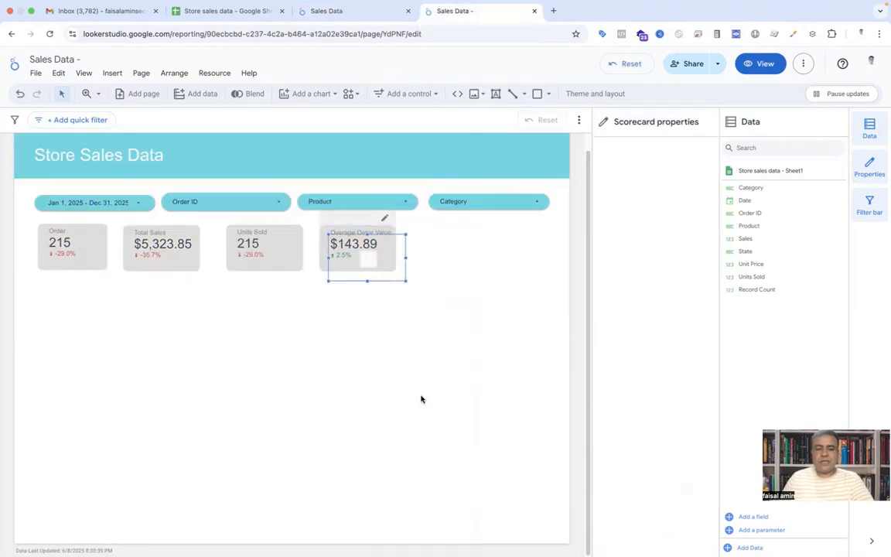
pyautogui.moveTo(398, 253); pyautogui.dragTo(482, 245)
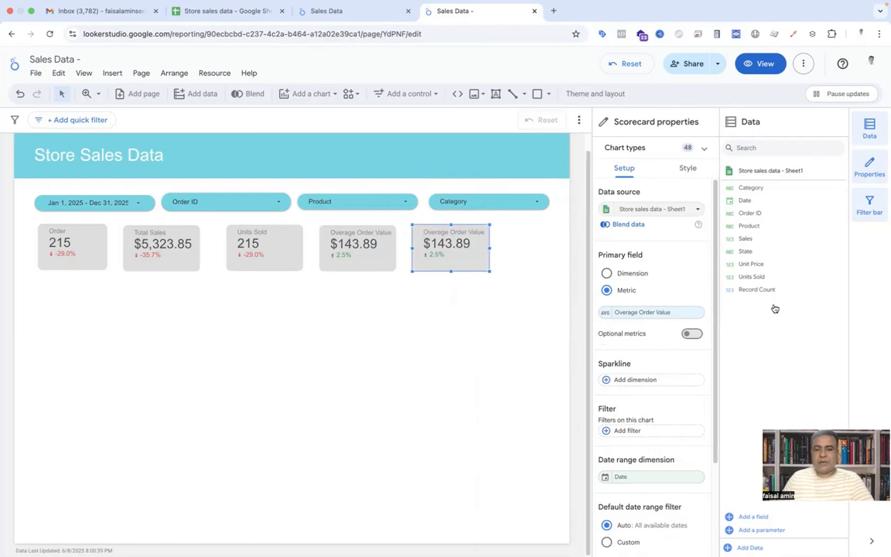
# Set the fifth scorecard's metric to Units Sold with Average aggregation
pyautogui.moveTo(753, 277); pyautogui.dragTo(642, 318)
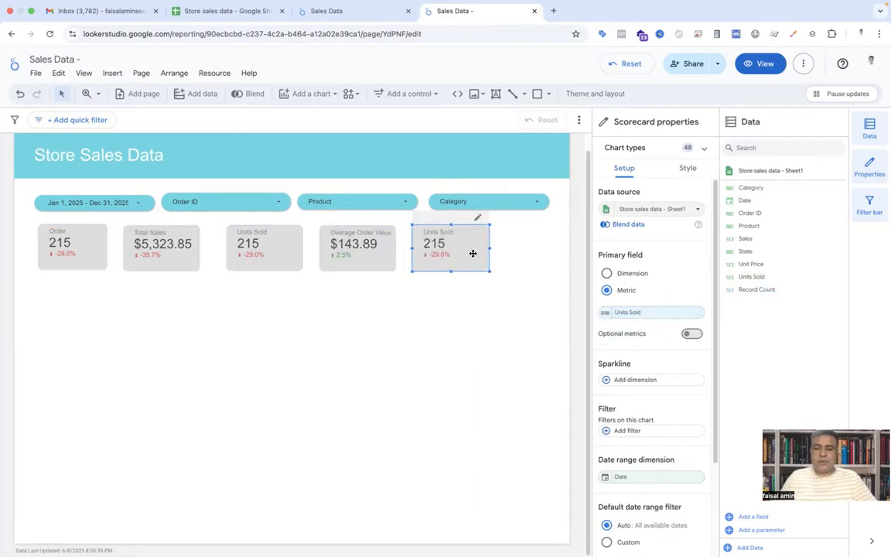
pyautogui.click(606, 313)
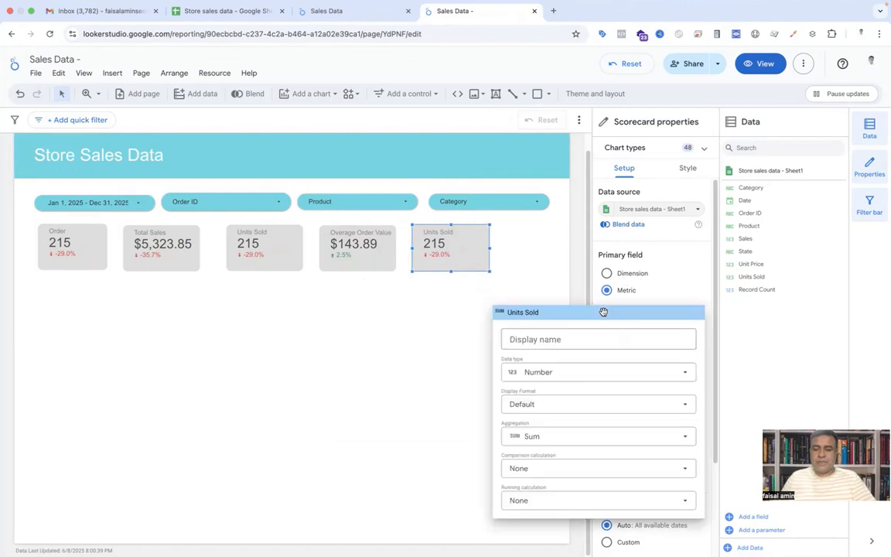
pyautogui.click(581, 436)
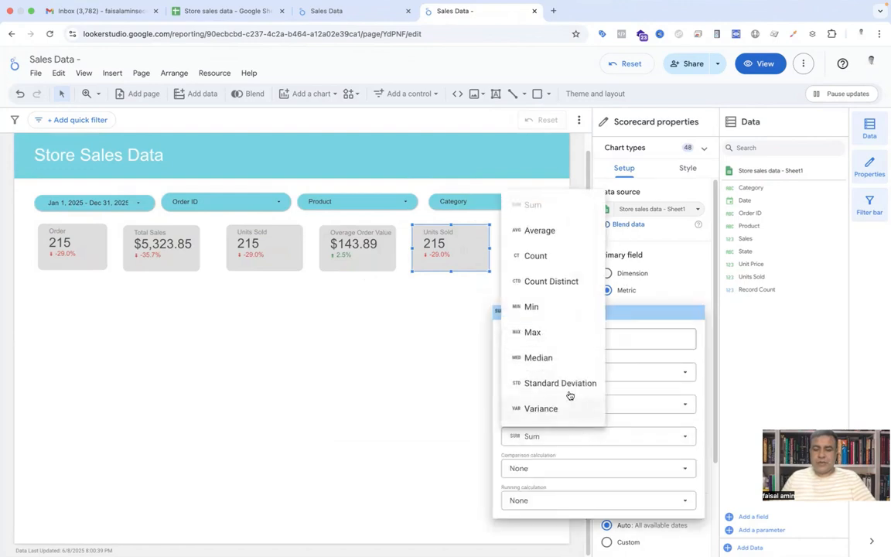
pyautogui.click(544, 236)
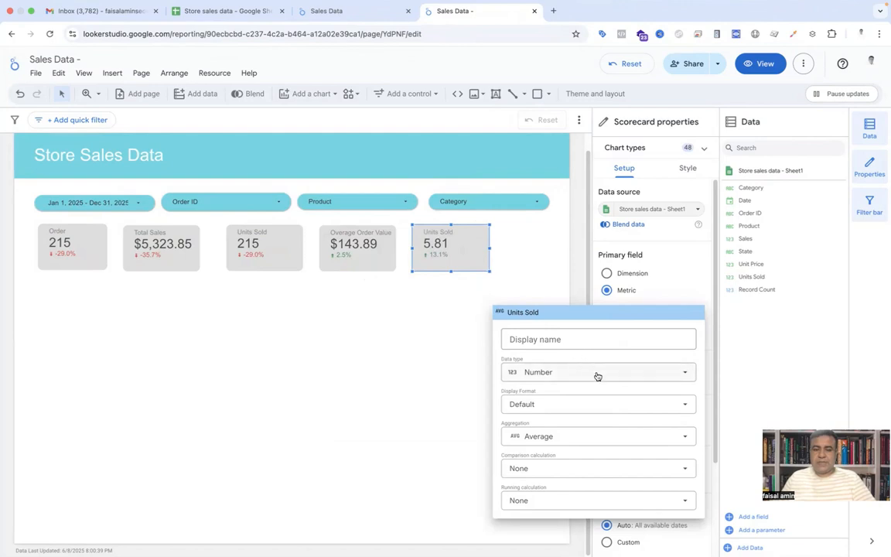
pyautogui.click(456, 371)
pyautogui.click(453, 368)
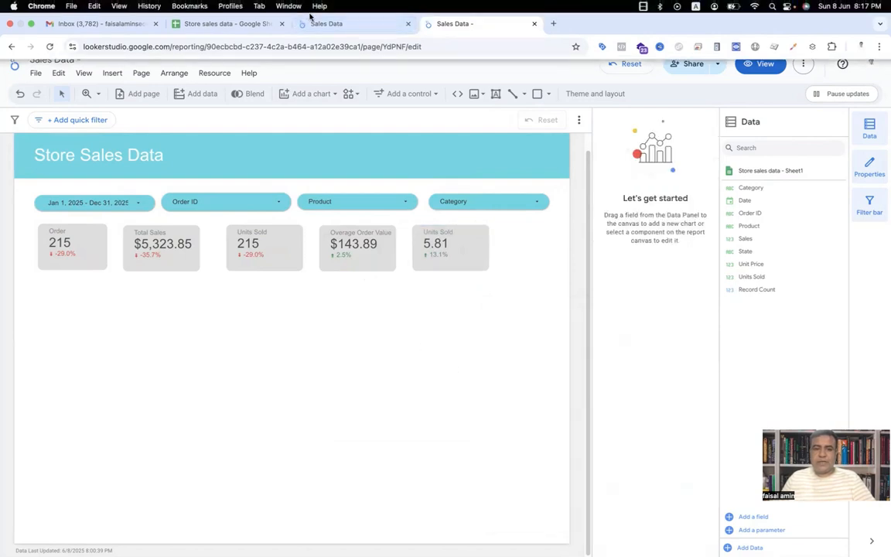
# Select all five scorecards and stretch them together so the row spans the width of the filter controls
pyautogui.moveTo(499, 284); pyautogui.dragTo(281, 244)
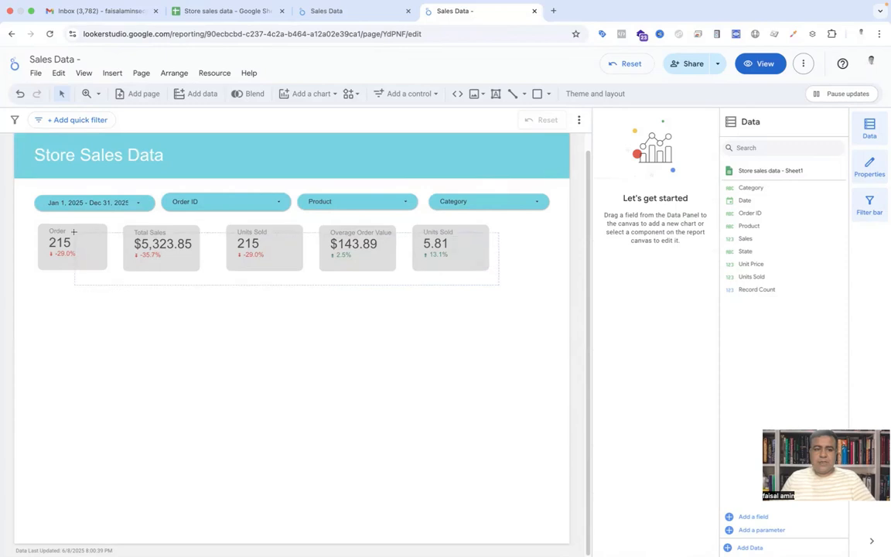
pyautogui.moveTo(74, 232); pyautogui.dragTo(74, 231)
pyautogui.moveTo(159, 254); pyautogui.dragTo(181, 265)
pyautogui.click(220, 335)
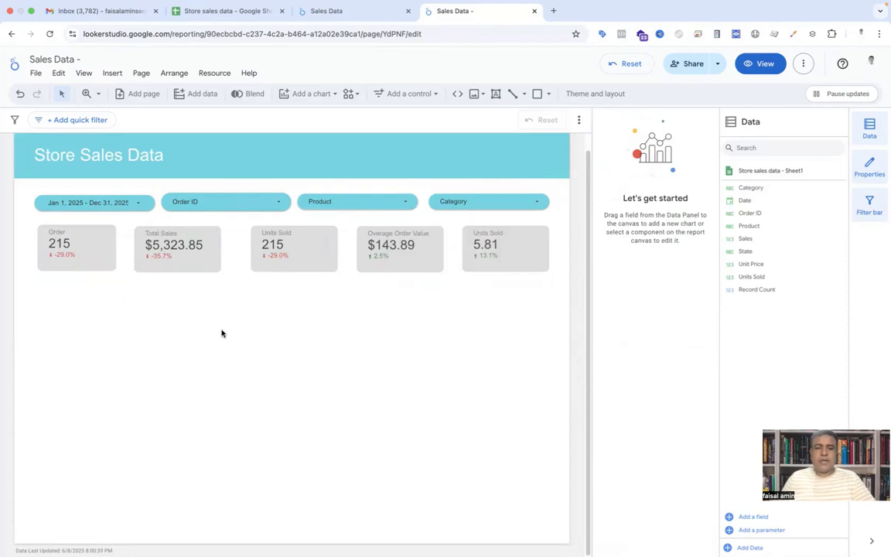
# Set the display name of the fifth scorecard's average Units Sold metric to Avg. Unit Sold
pyautogui.click(537, 220)
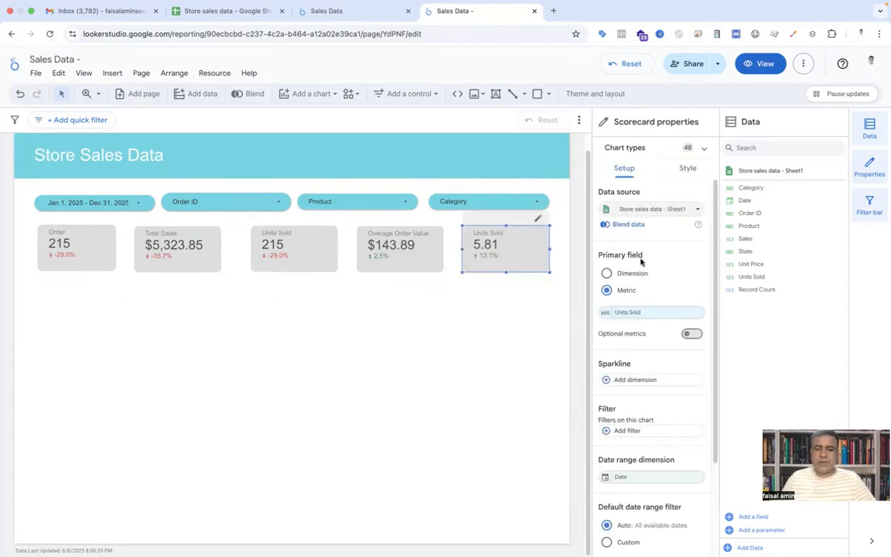
pyautogui.click(624, 312)
pyautogui.write('Avg. Un')
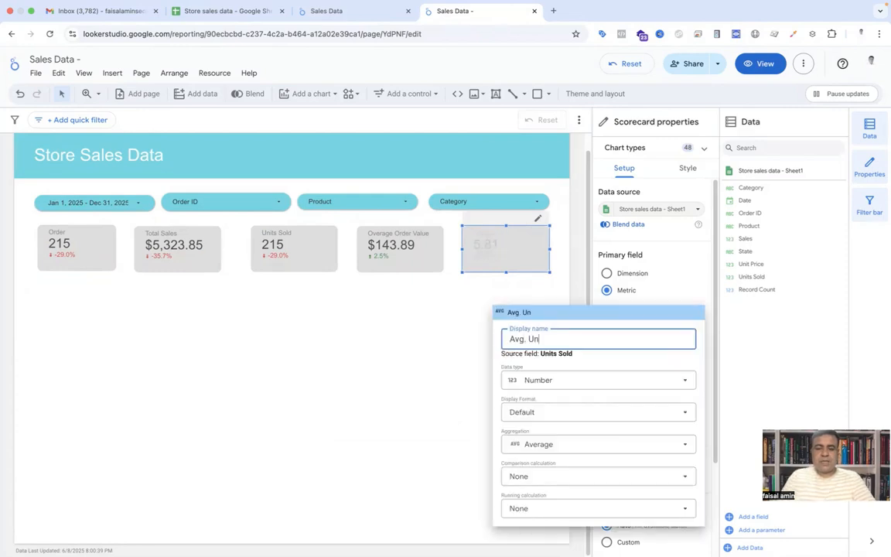
pyautogui.write('it Sold')
pyautogui.click(439, 350)
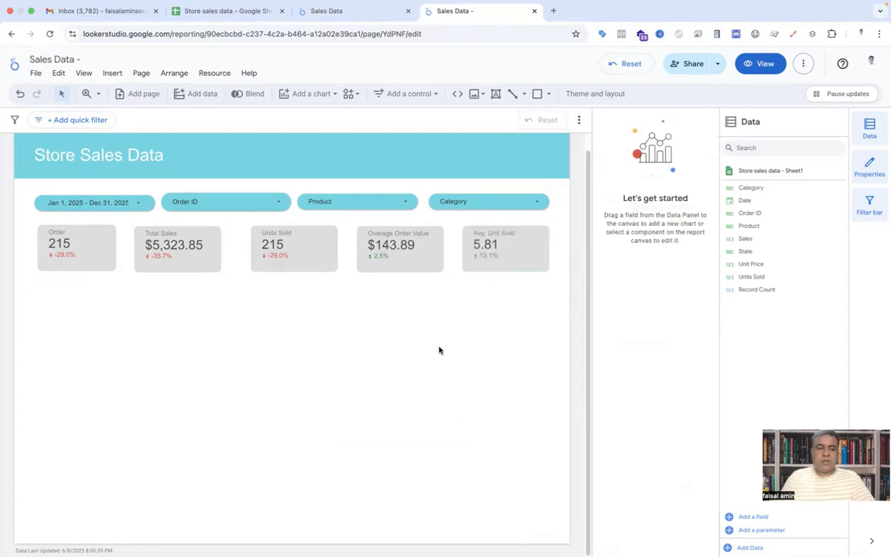
# Examine the Sales by Category chart in the example report and the Category column in the Store sales data sheet
pyautogui.click(338, 22)
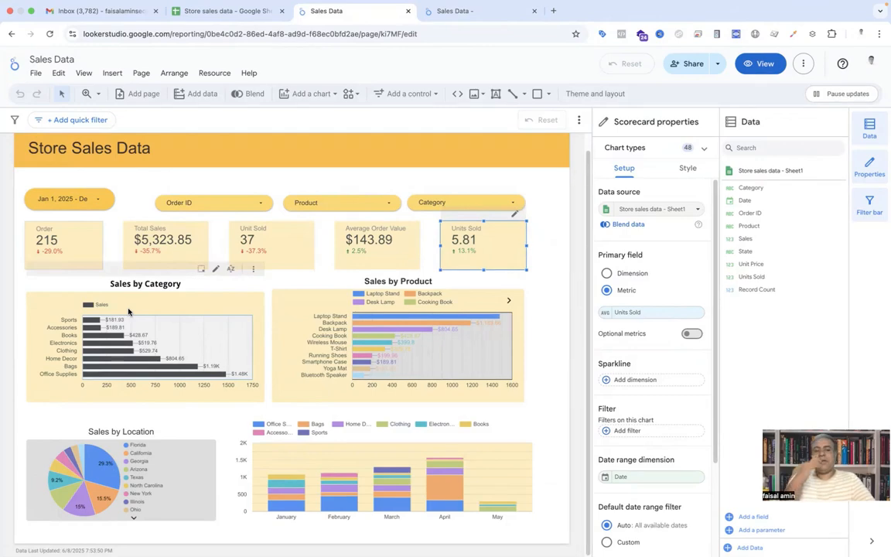
pyautogui.click(222, 11)
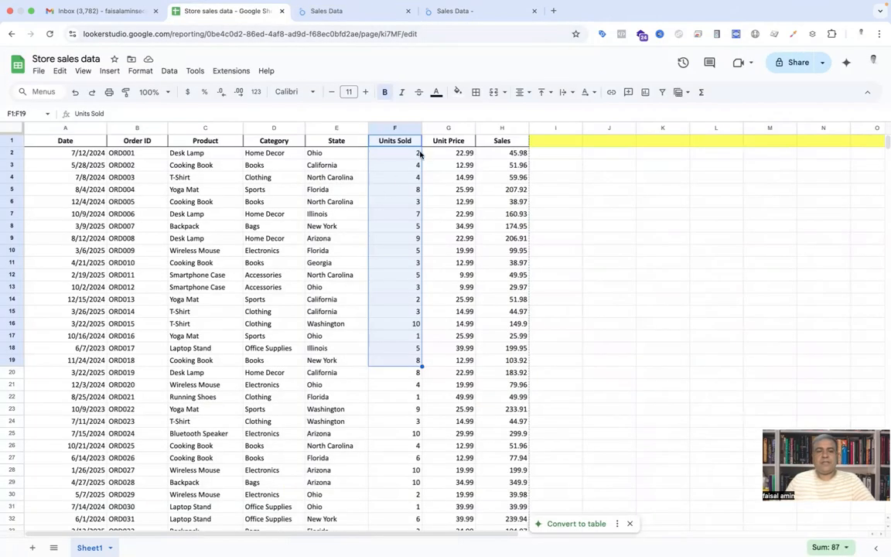
pyautogui.moveTo(263, 153); pyautogui.dragTo(274, 361)
pyautogui.click(364, 23)
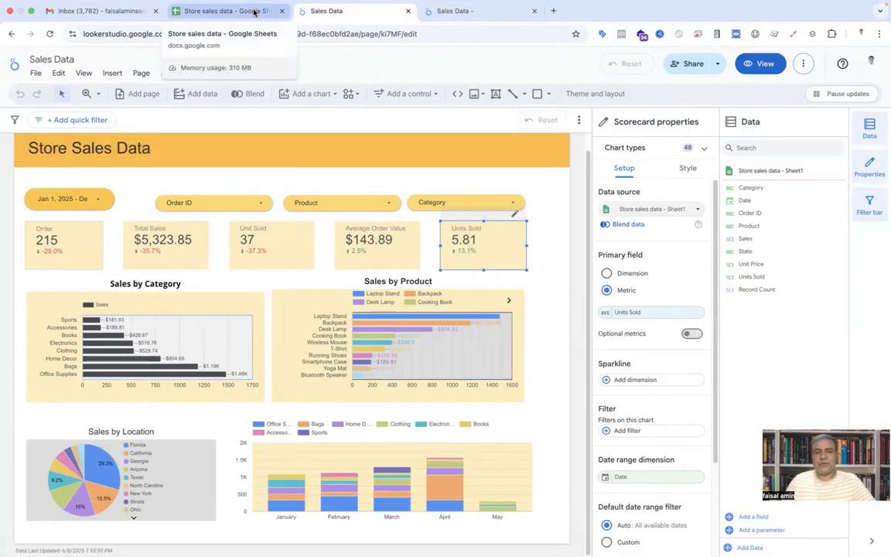
pyautogui.click(480, 12)
pyautogui.click(394, 12)
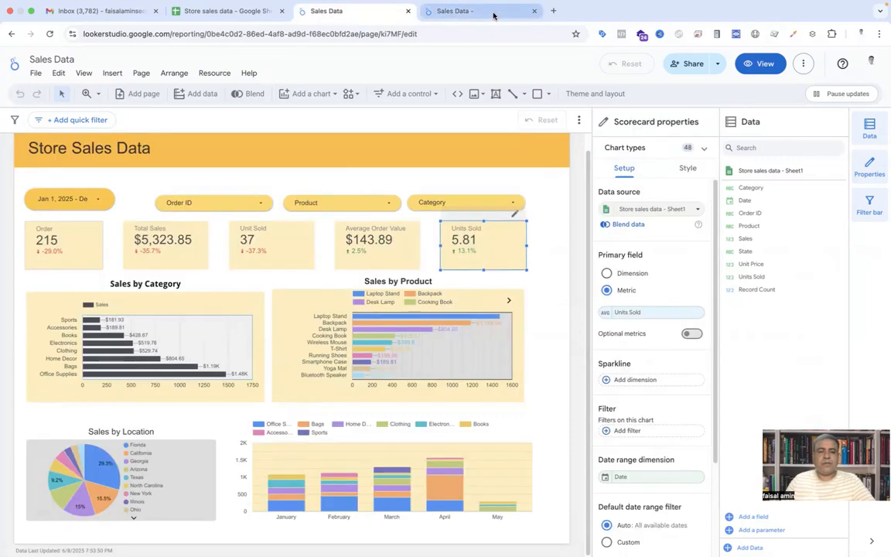
# Return to the new report, insert a horizontal stacked bar chart below the first scorecards, and set its dimension to Category
pyautogui.click(494, 13)
pyautogui.click(330, 96)
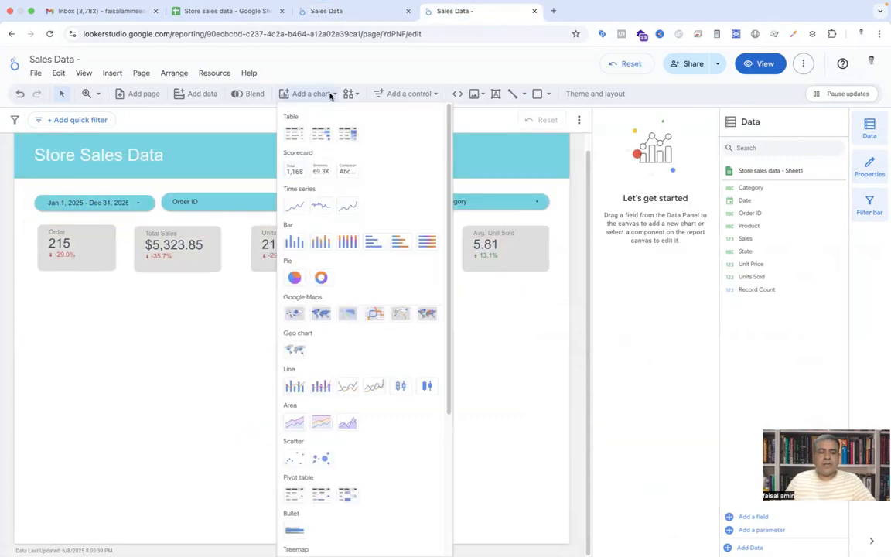
pyautogui.click(400, 241)
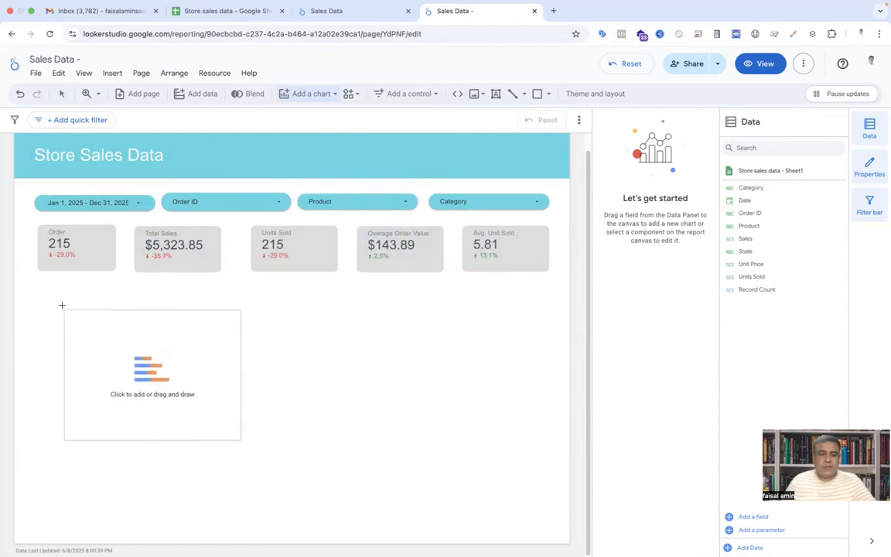
pyautogui.click(36, 288)
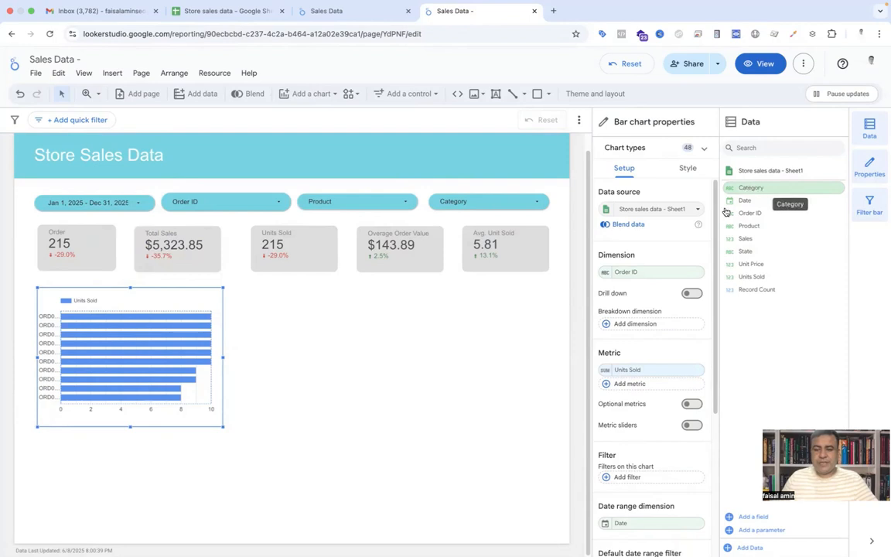
pyautogui.moveTo(727, 211); pyautogui.dragTo(639, 276)
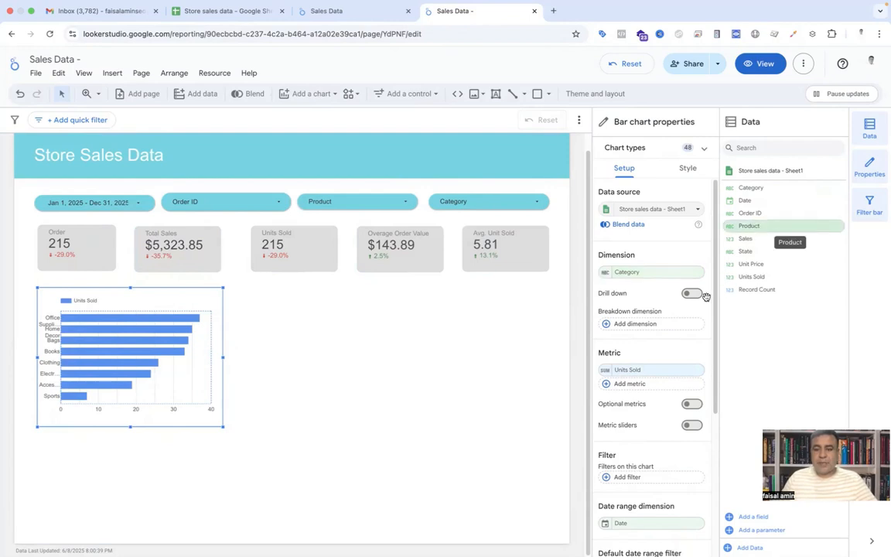
# Widen the bar chart to give the category labels more room and set its metric to Sales
pyautogui.moveTo(649, 372); pyautogui.dragTo(642, 369)
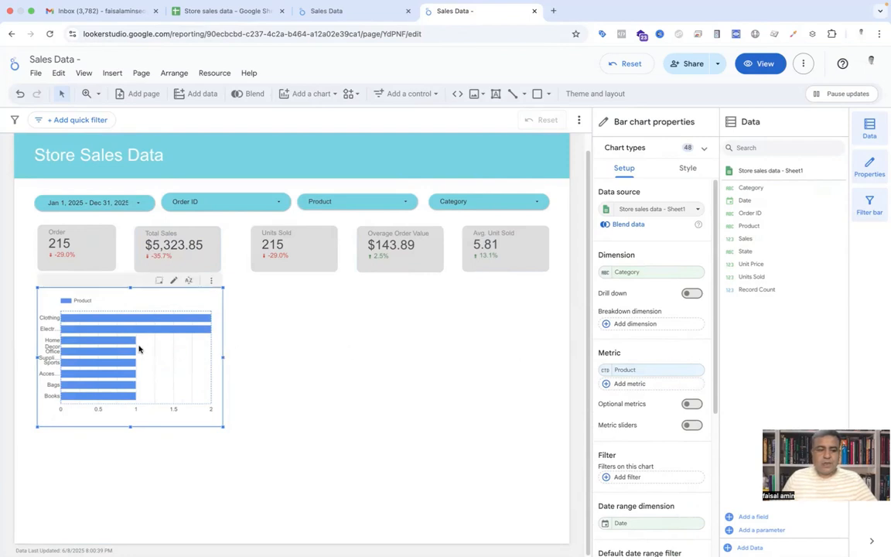
pyautogui.moveTo(224, 357); pyautogui.dragTo(279, 356)
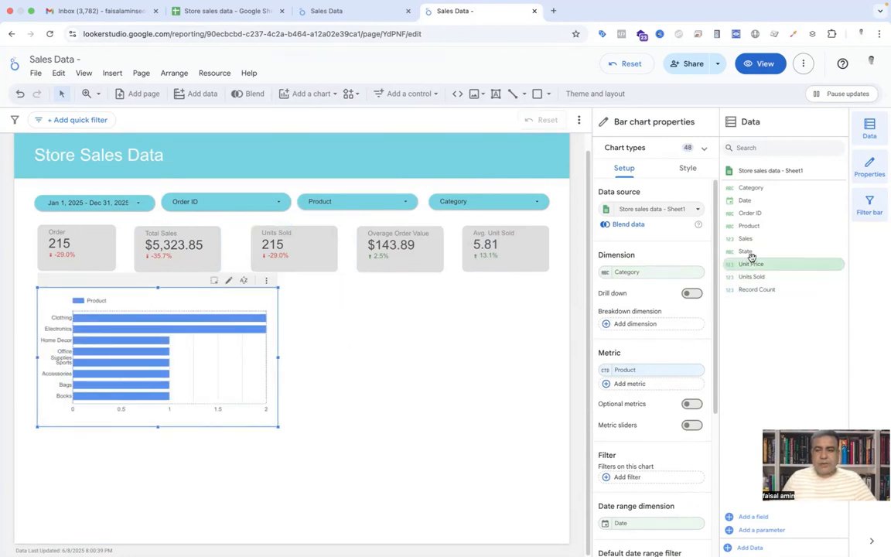
pyautogui.moveTo(750, 240); pyautogui.dragTo(639, 371)
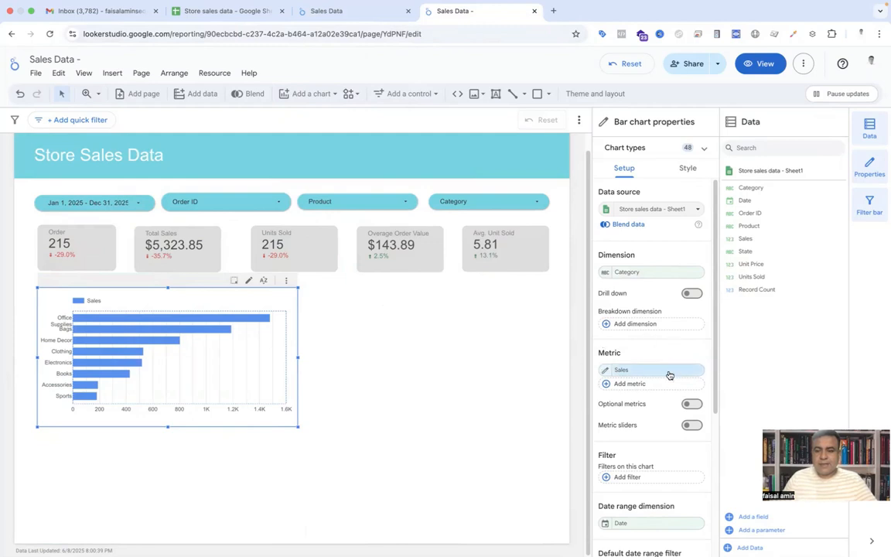
# Sort the category bar chart by Sales in ascending order
pyautogui.scroll(-2, 667, 379)
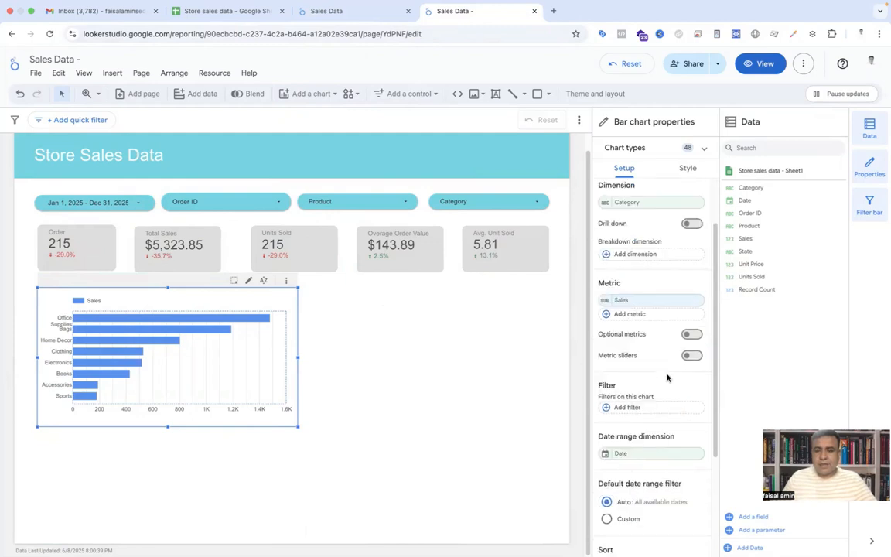
pyautogui.scroll(2, 673, 270)
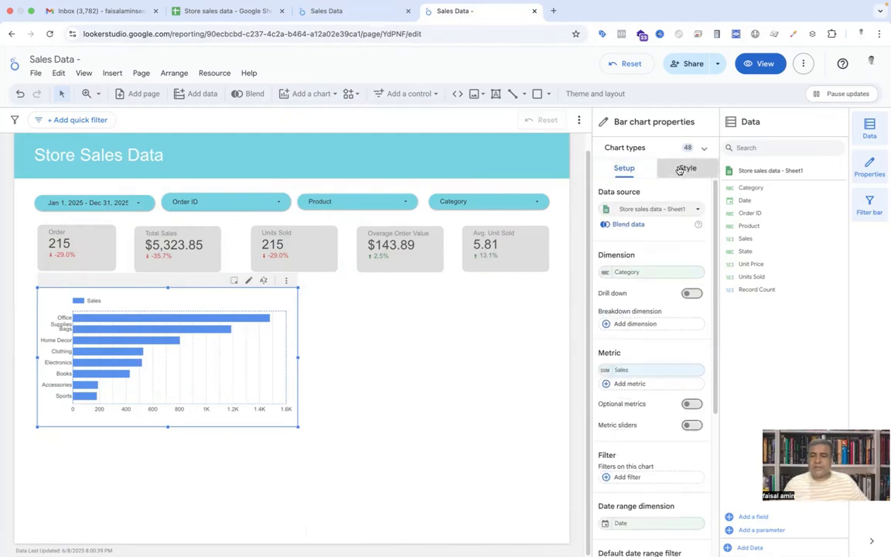
pyautogui.click(687, 168)
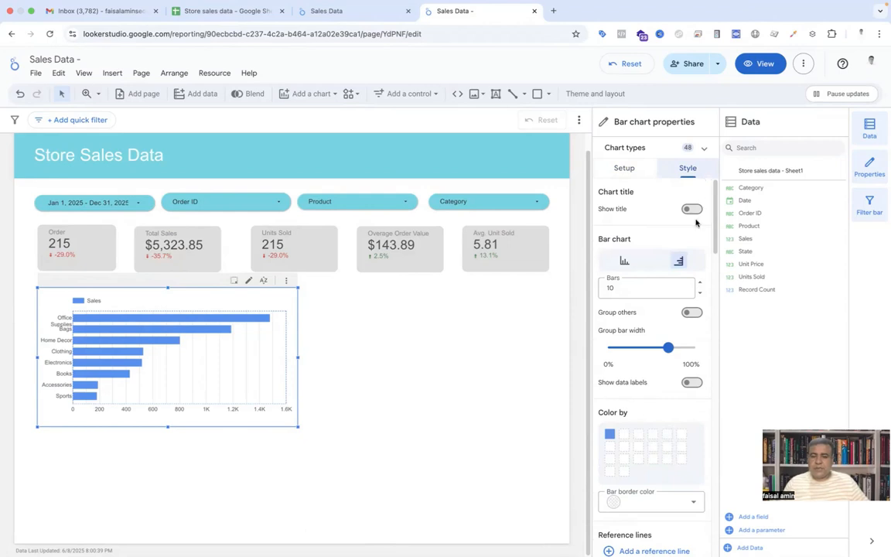
pyautogui.click(624, 168)
pyautogui.scroll(-5, 680, 344)
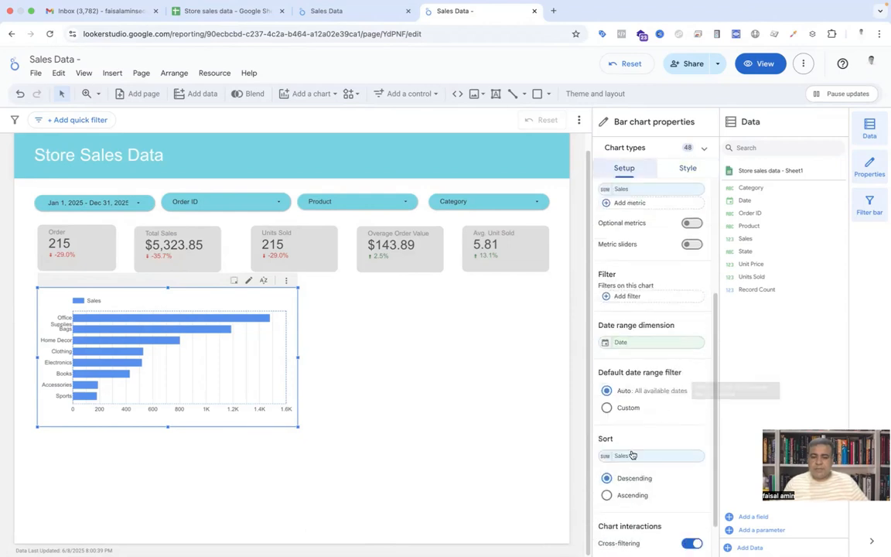
pyautogui.click(607, 496)
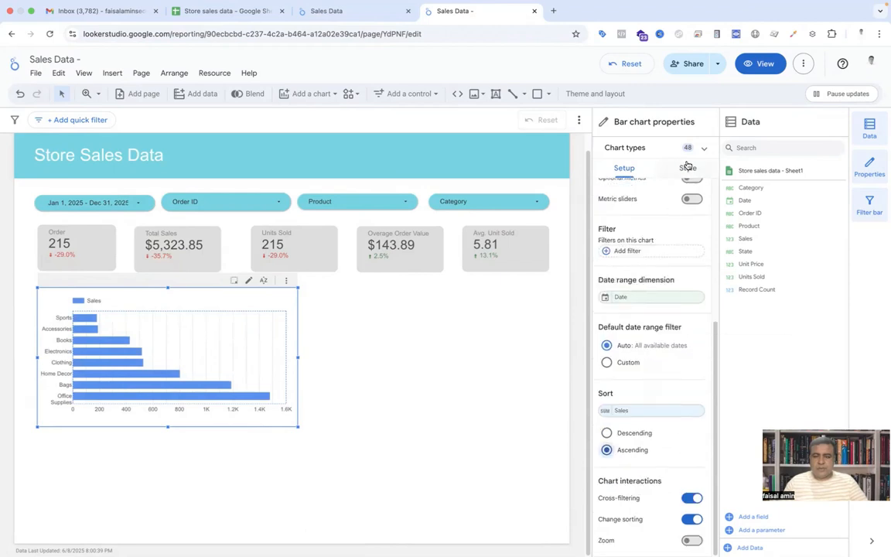
# Show the category bar chart's title and set its text to "Sales Category"
pyautogui.click(688, 168)
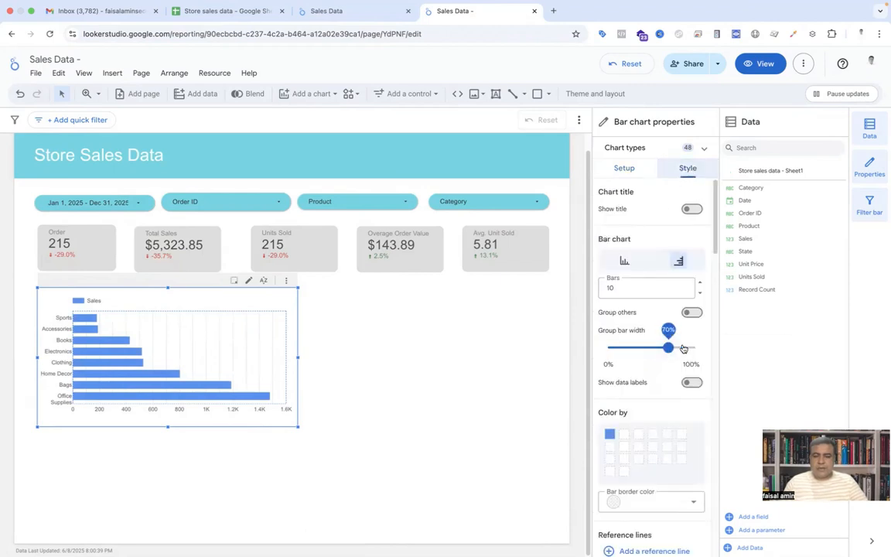
pyautogui.click(692, 210)
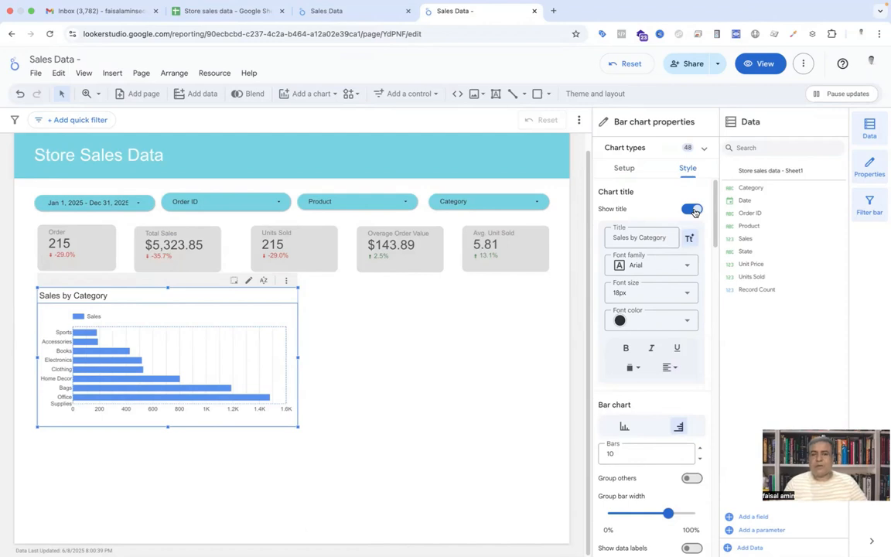
pyautogui.tripleClick(620, 234)
pyautogui.write('Sales ')
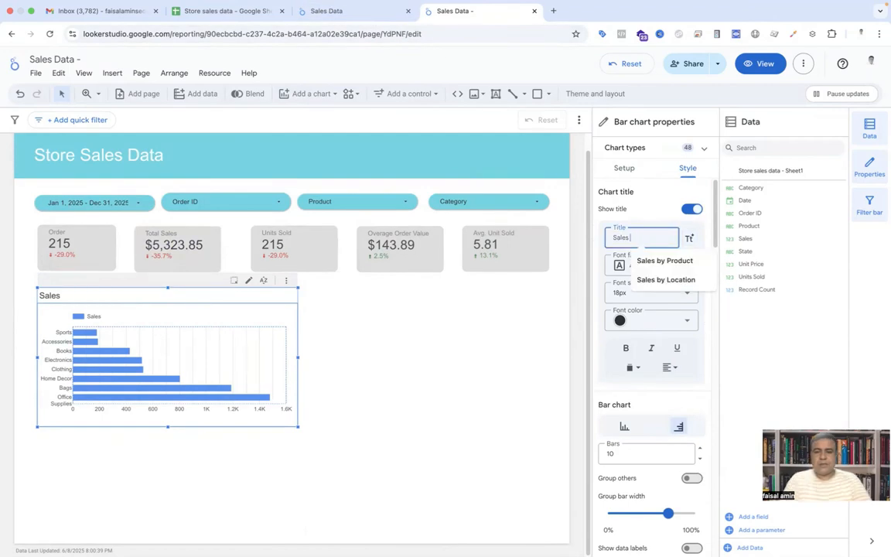
pyautogui.write('Category')
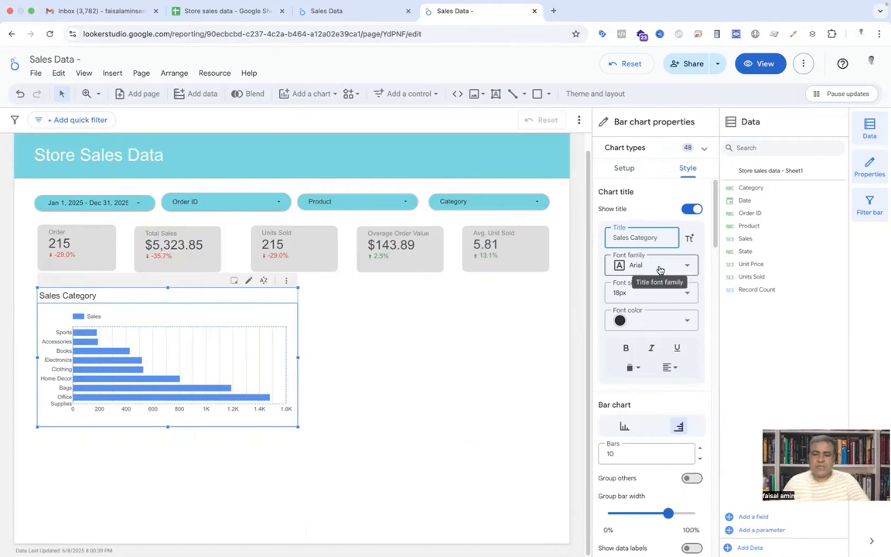
# Change the bar color of the category chart to the light turquoise that matches the report header
pyautogui.scroll(-5, 662, 261)
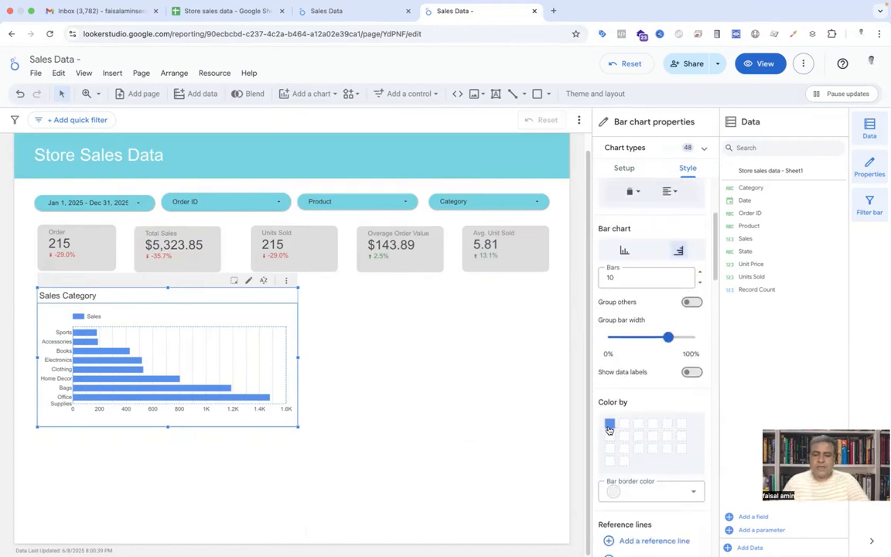
pyautogui.click(609, 425)
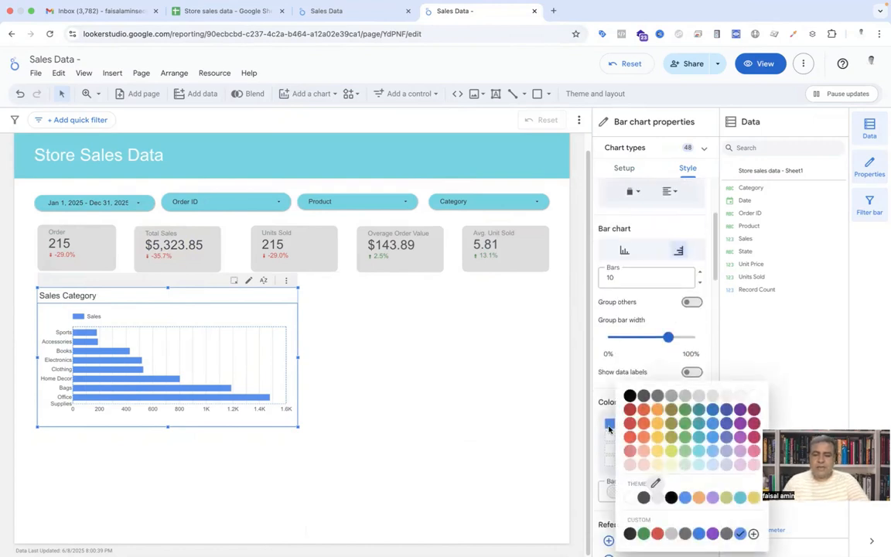
pyautogui.click(696, 455)
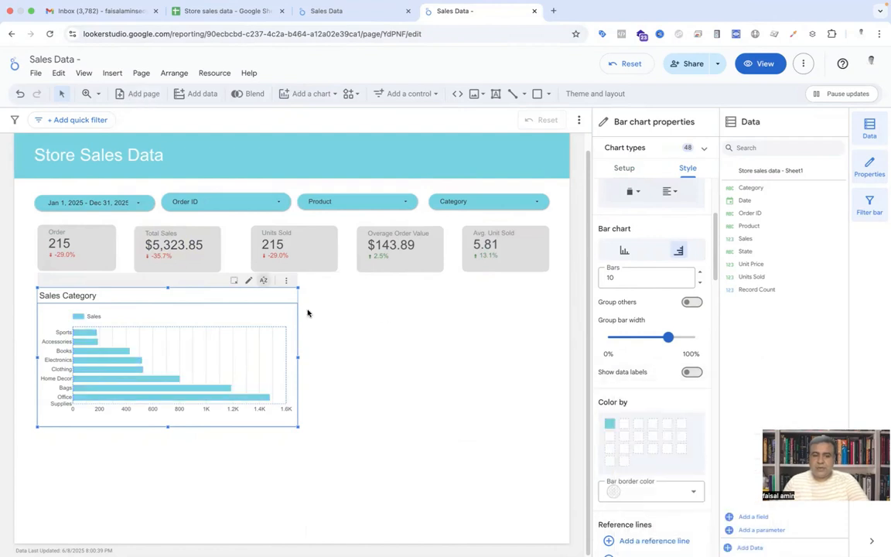
# Set the bar chart's grid background to a very light gray
pyautogui.scroll(-3, 667, 422)
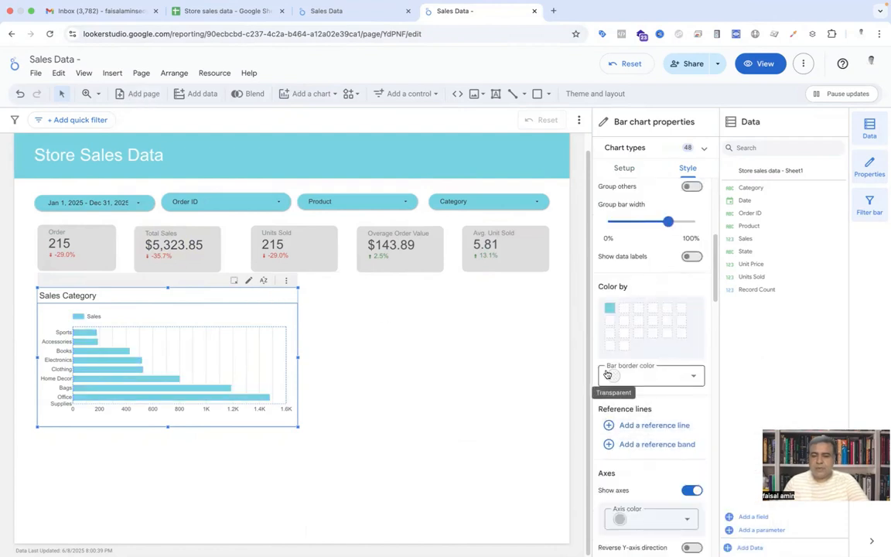
pyautogui.scroll(-5, 607, 333)
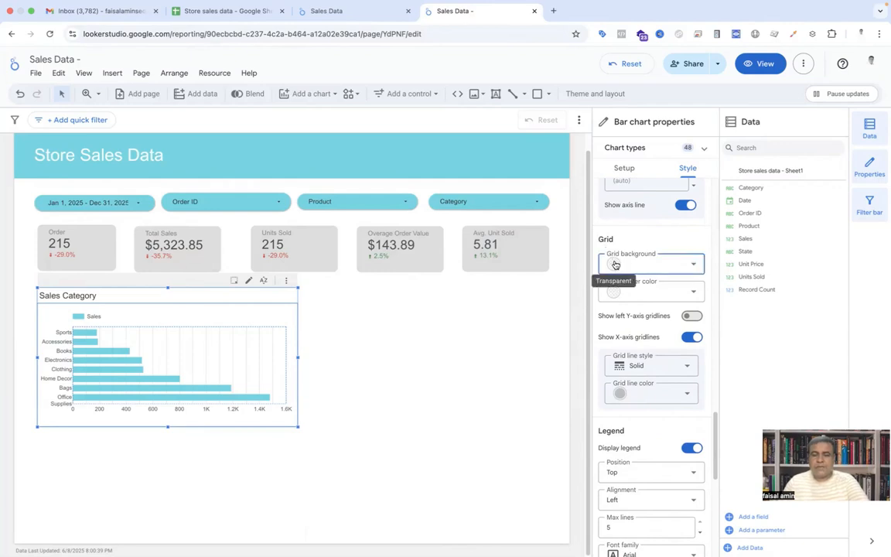
pyautogui.click(614, 263)
pyautogui.click(704, 296)
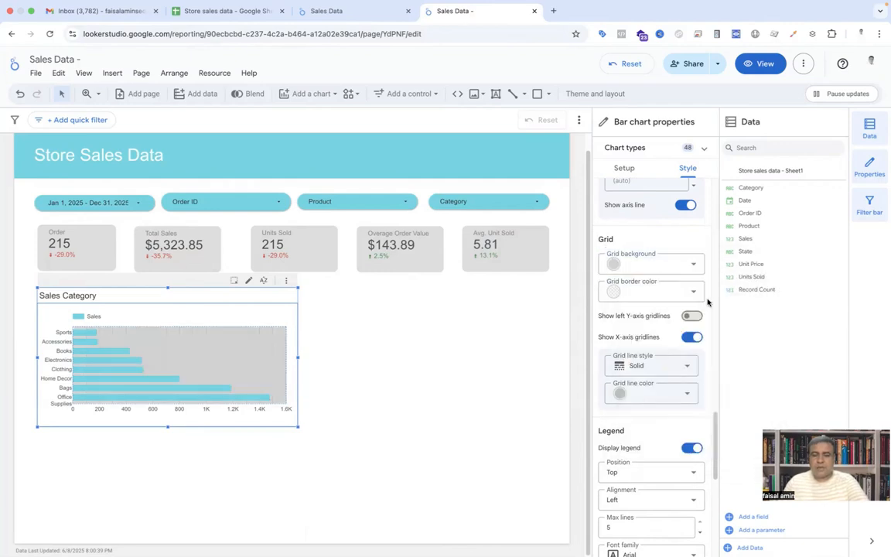
pyautogui.click(623, 263)
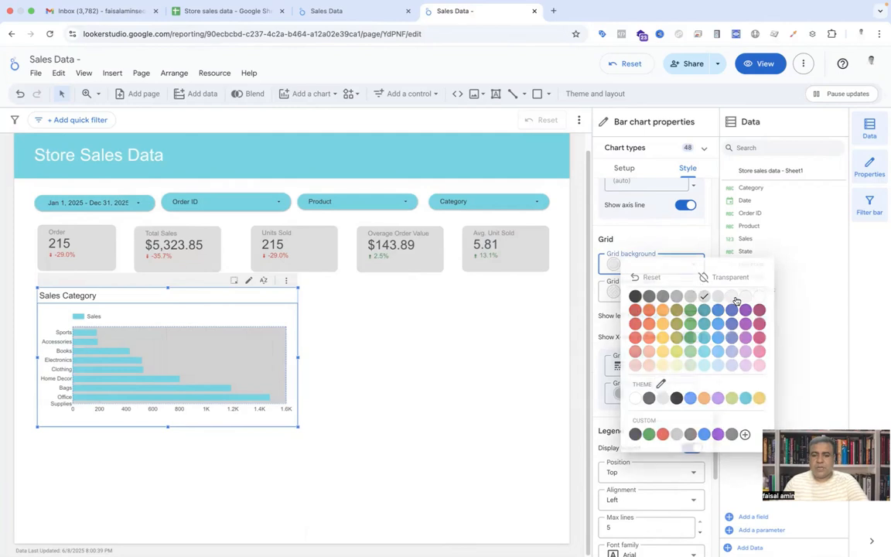
pyautogui.click(736, 298)
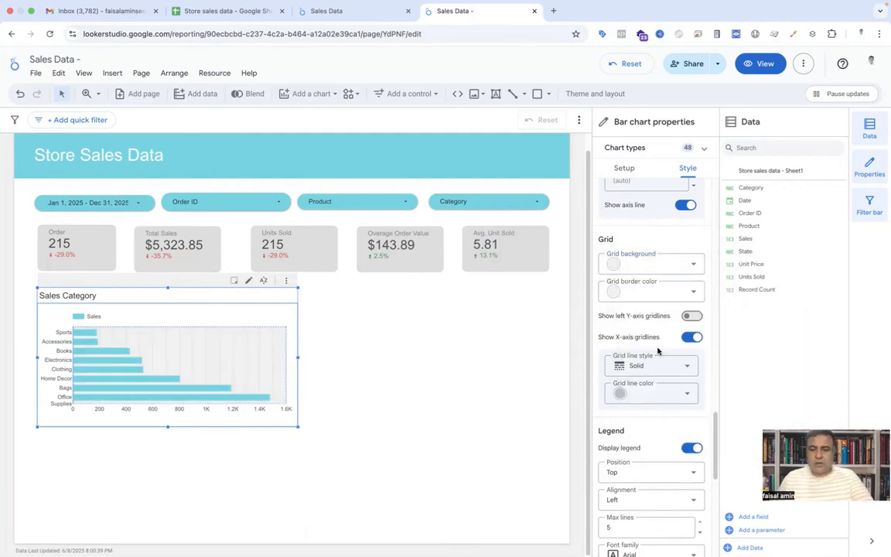
# Turn on data labels for the bars in the category chart
pyautogui.scroll(10, 660, 344)
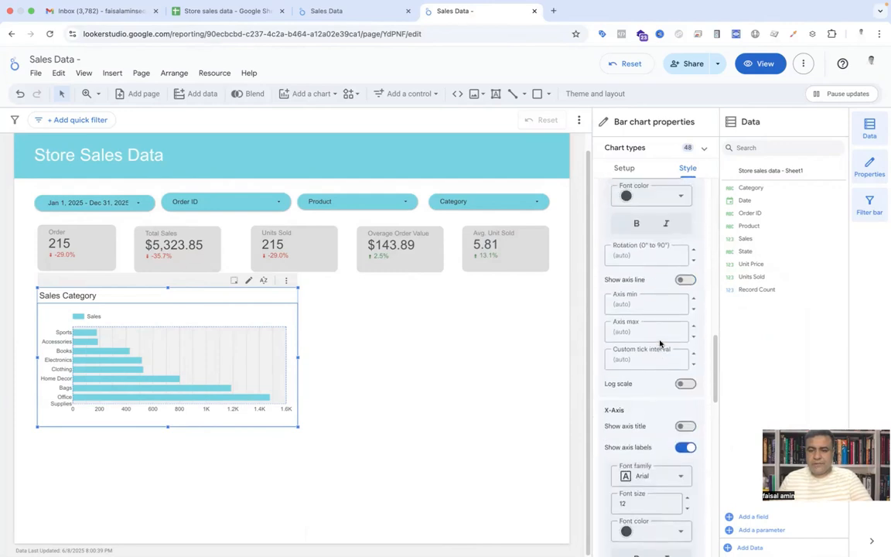
pyautogui.scroll(5, 659, 344)
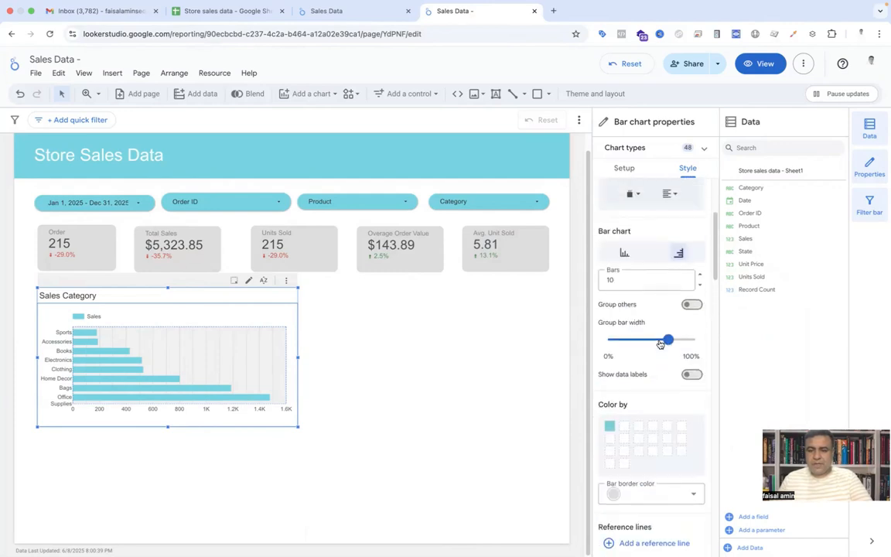
pyautogui.click(692, 366)
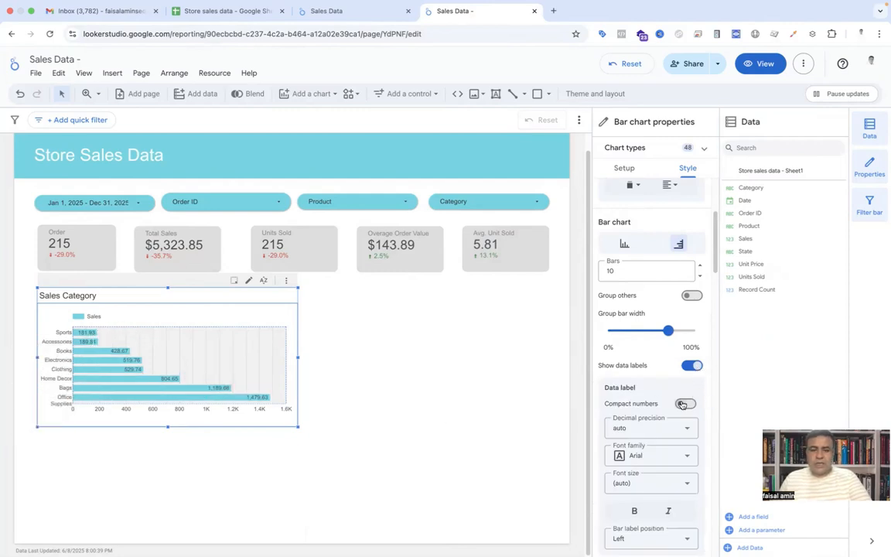
# Change the data type of the bar chart's Sales metric to Currency (USD - US Dollar ($))
pyautogui.click(624, 170)
pyautogui.scroll(2, 658, 348)
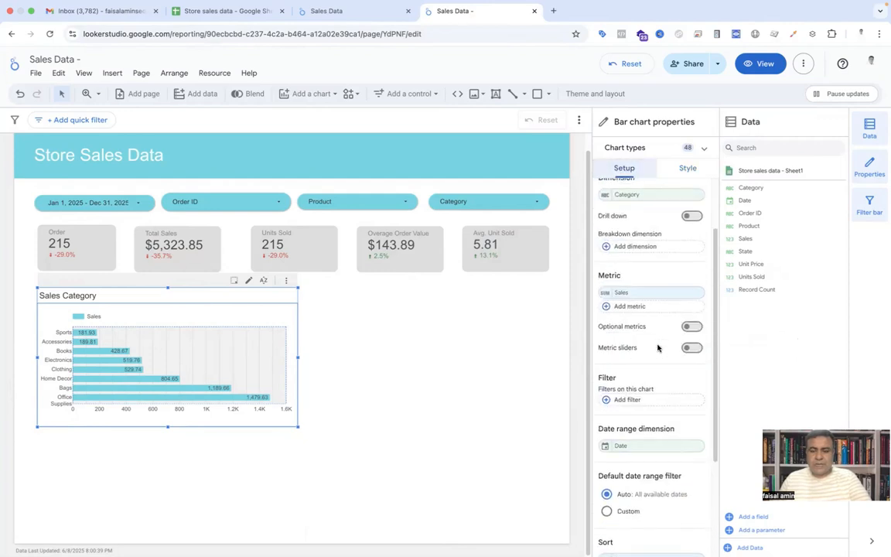
pyautogui.scroll(2, 659, 349)
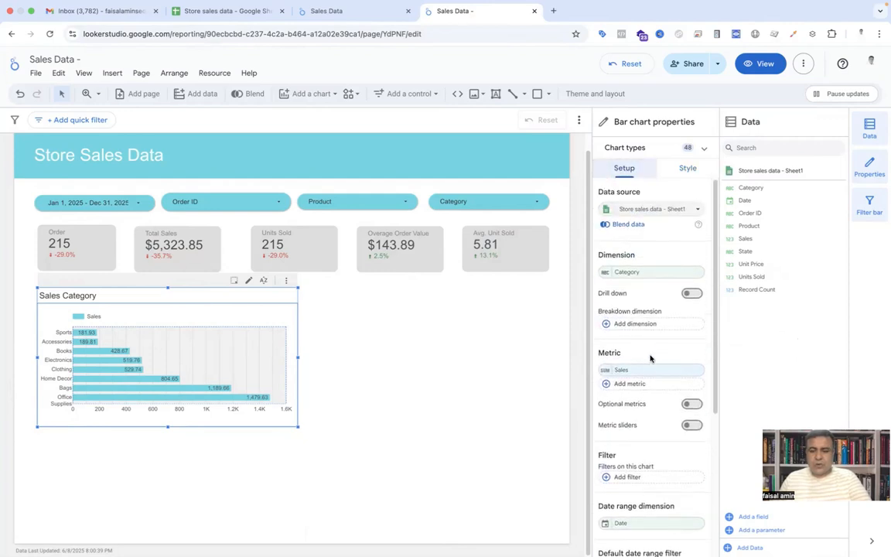
pyautogui.click(606, 370)
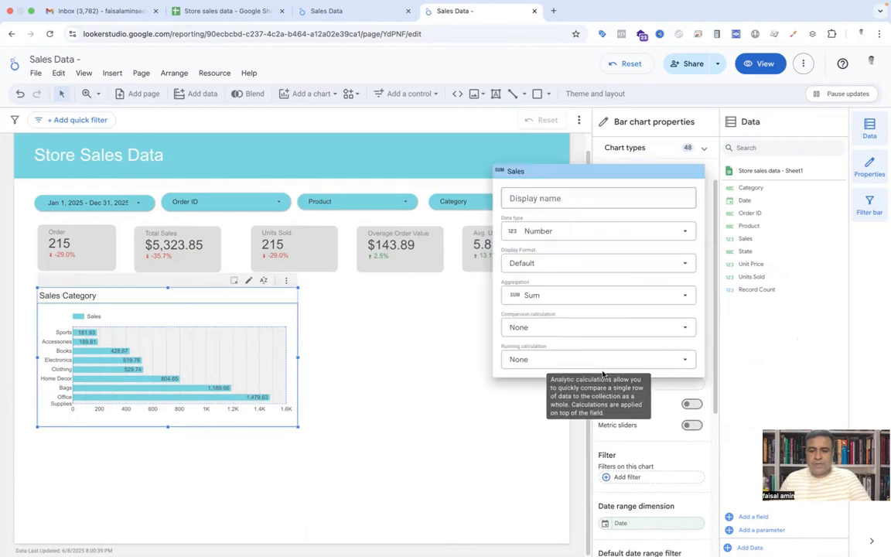
pyautogui.click(559, 238)
pyautogui.moveTo(545, 283)
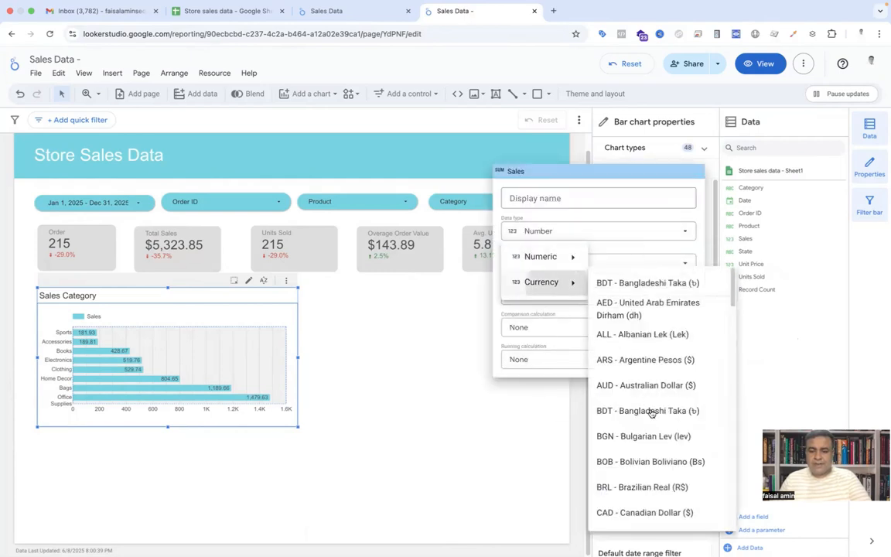
pyautogui.scroll(-10, 651, 414)
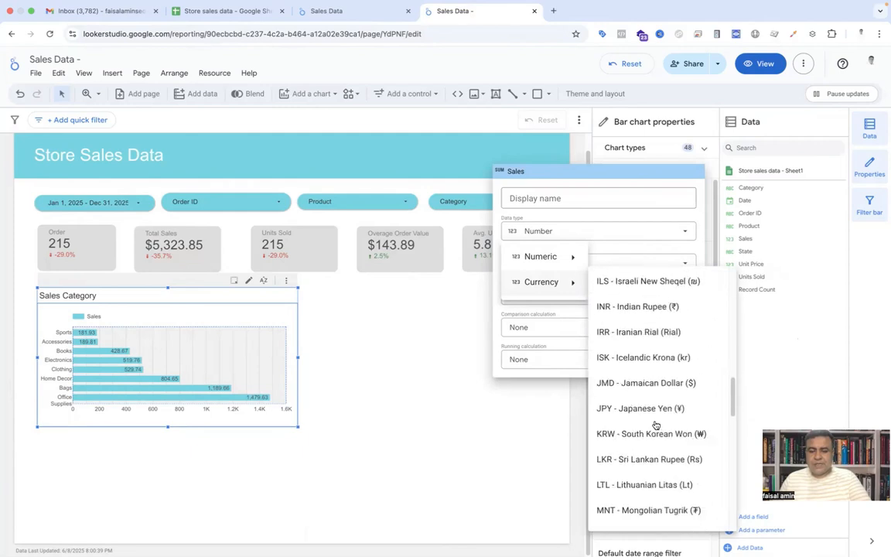
pyautogui.scroll(-10, 656, 425)
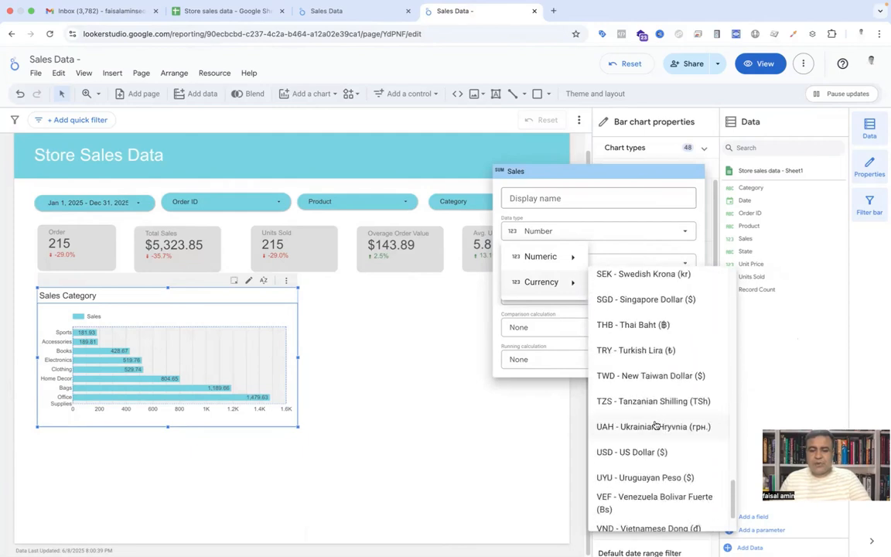
pyautogui.scroll(-3, 655, 425)
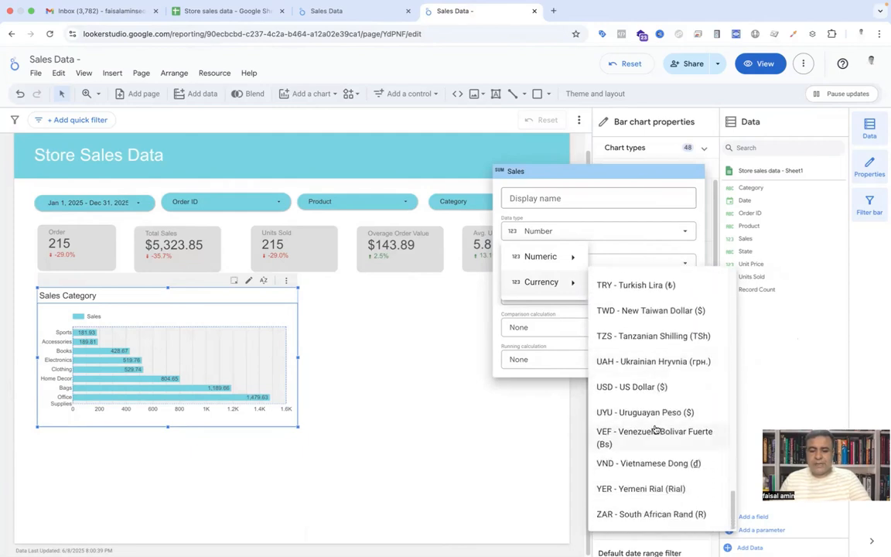
pyautogui.click(633, 388)
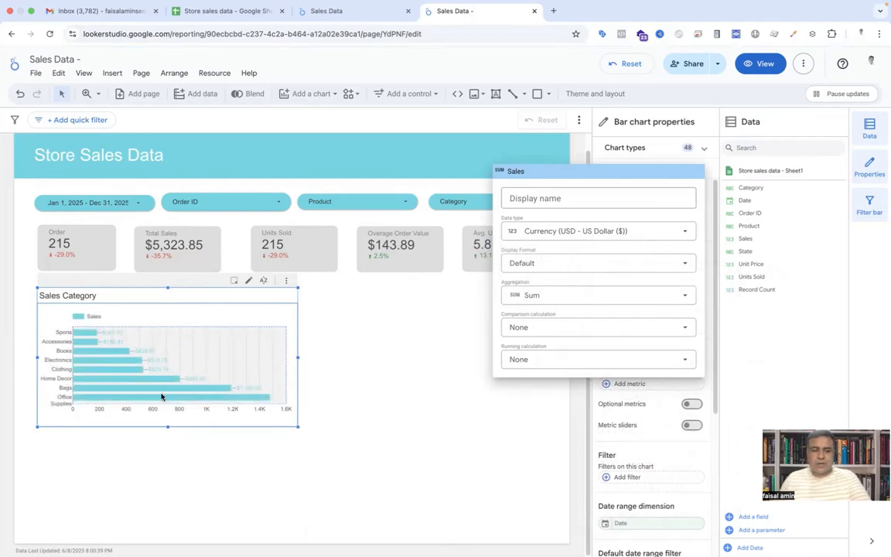
pyautogui.click(509, 451)
# Fill the category bar chart's background with a pale turquoise
pyautogui.click(688, 168)
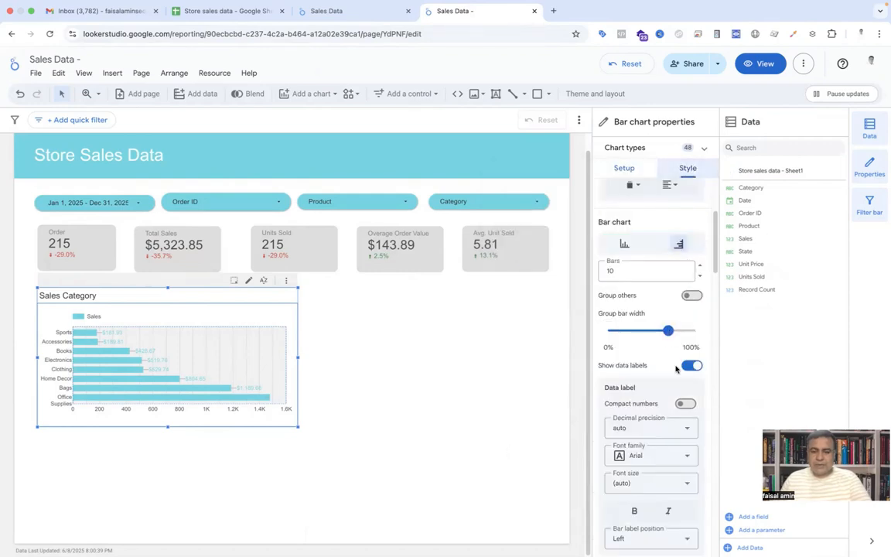
pyautogui.scroll(-1, 678, 369)
pyautogui.scroll(-8, 678, 369)
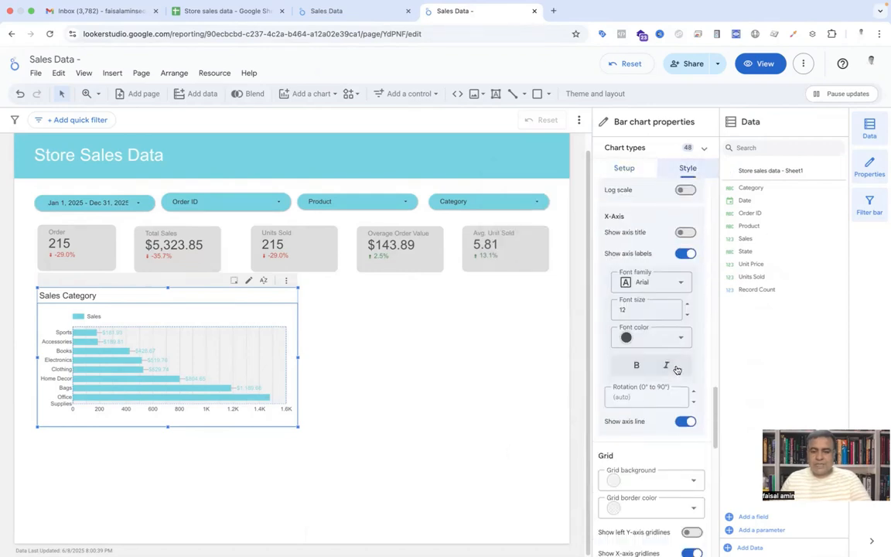
pyautogui.scroll(-5, 670, 379)
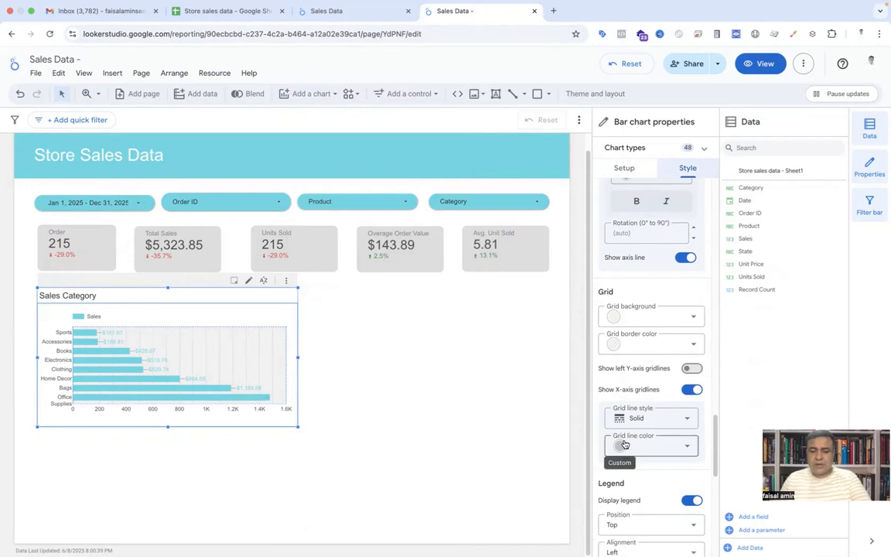
pyautogui.scroll(-5, 627, 444)
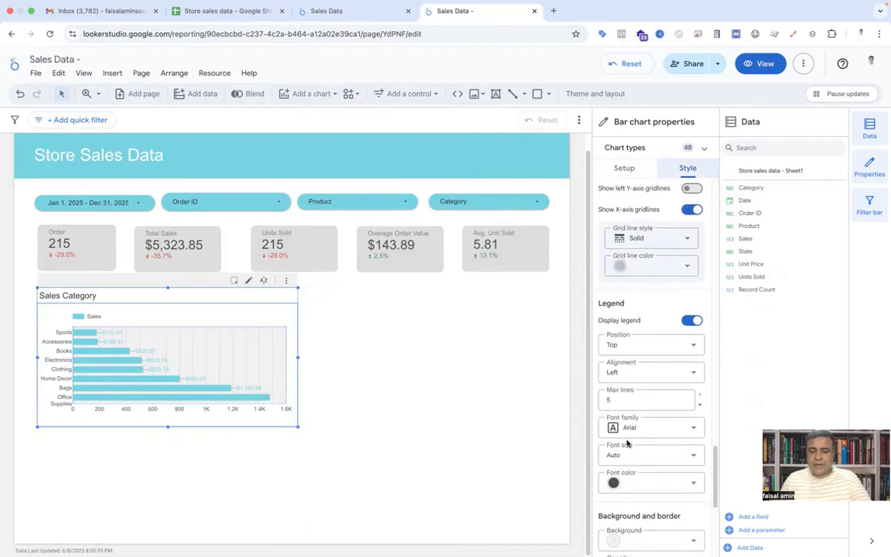
pyautogui.scroll(-2, 627, 445)
pyautogui.click(617, 457)
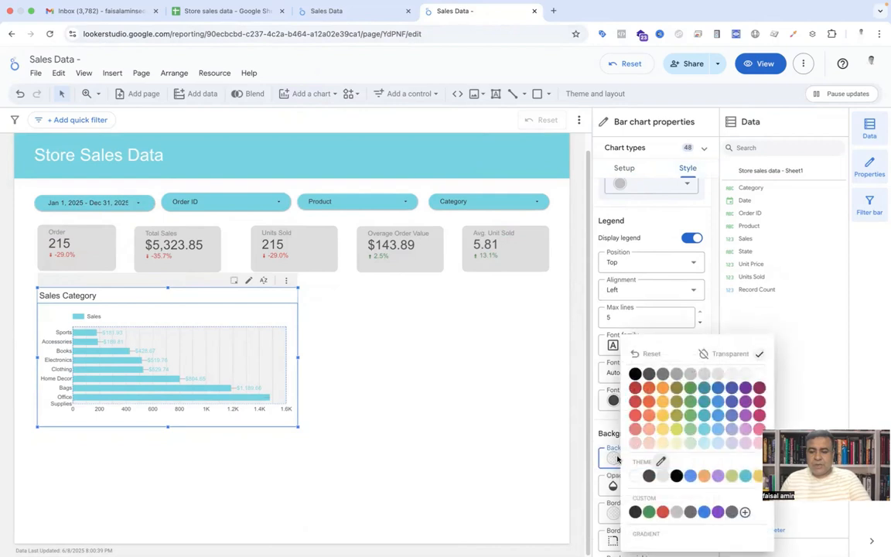
pyautogui.click(704, 447)
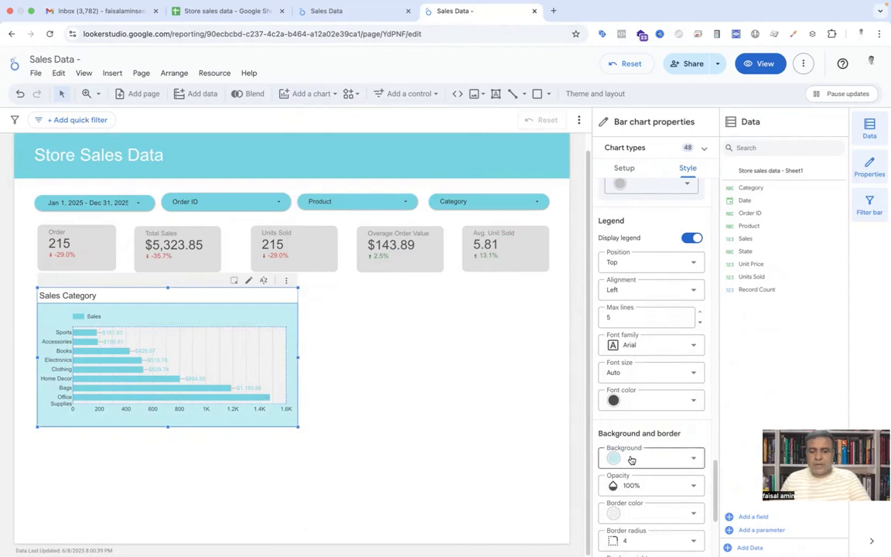
# Set the category bar chart's border weight to 3, leaving its background opacity at 100%
pyautogui.click(660, 487)
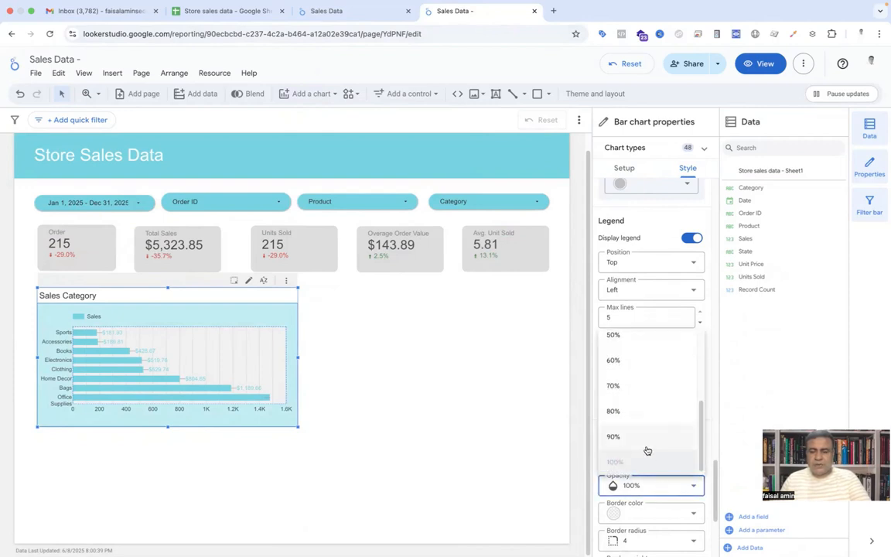
pyautogui.click(625, 348)
pyautogui.click(653, 446)
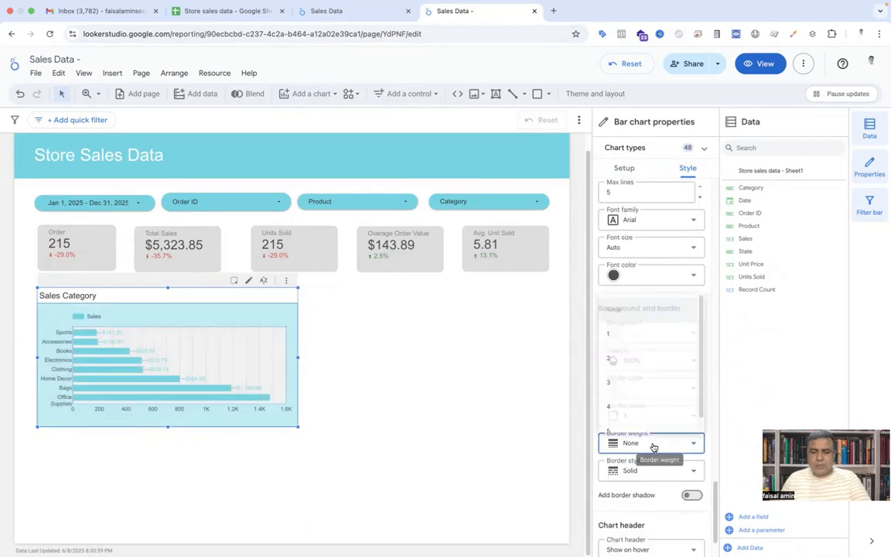
pyautogui.click(624, 387)
pyautogui.click(393, 394)
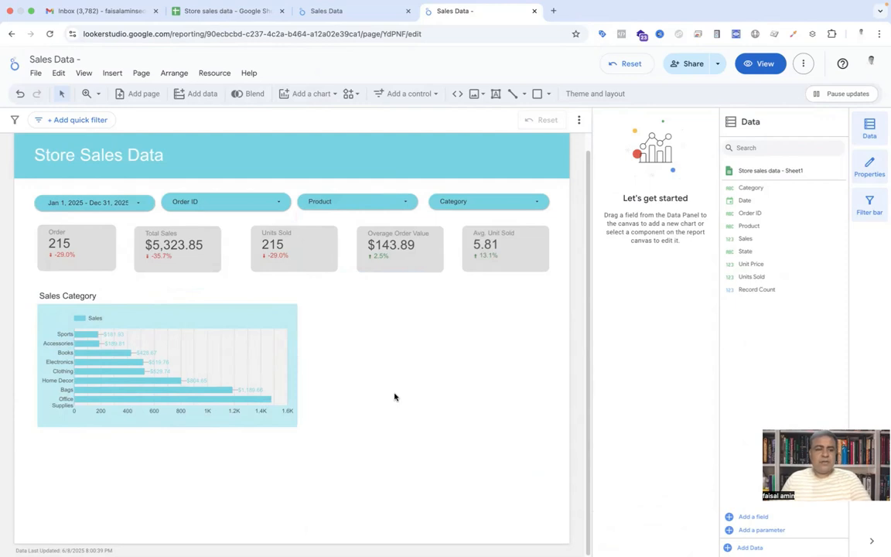
# Nudge the category bar chart slightly up and to the left, then glance at the example report and return
pyautogui.click(279, 327)
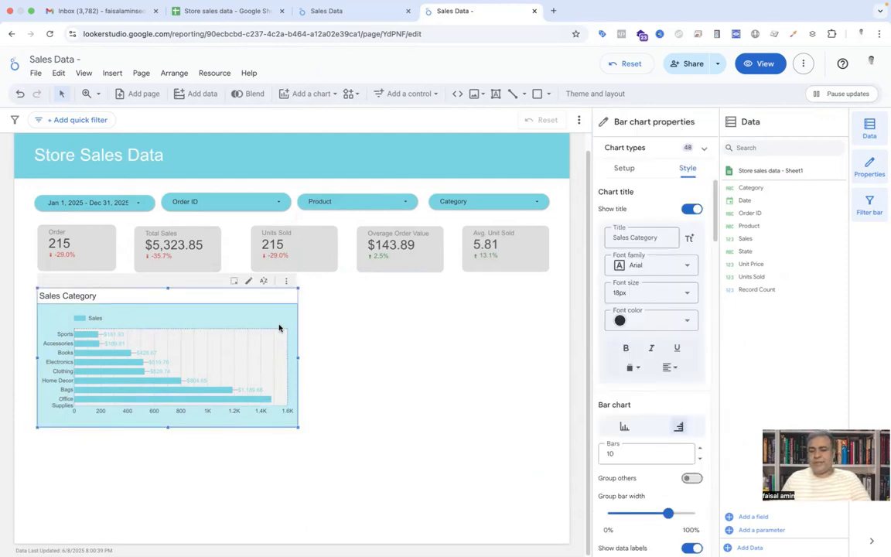
pyautogui.click(395, 11)
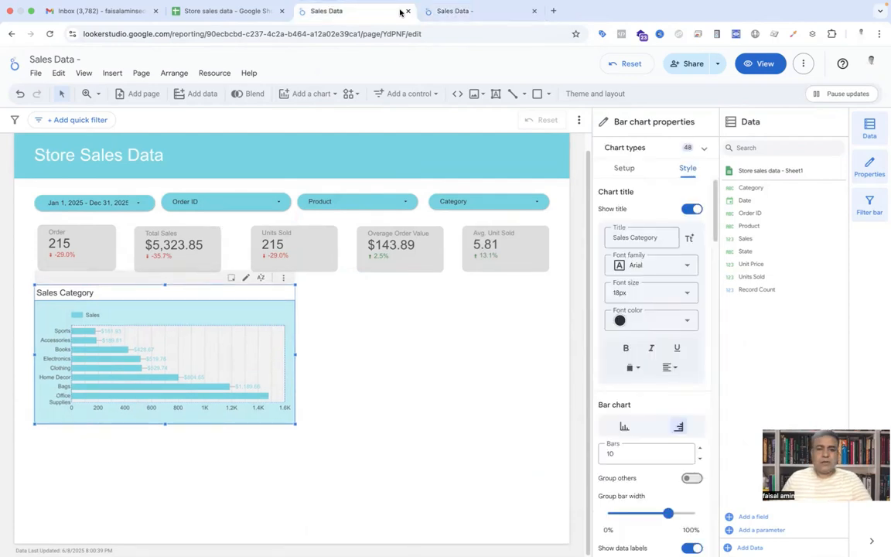
pyautogui.click(460, 11)
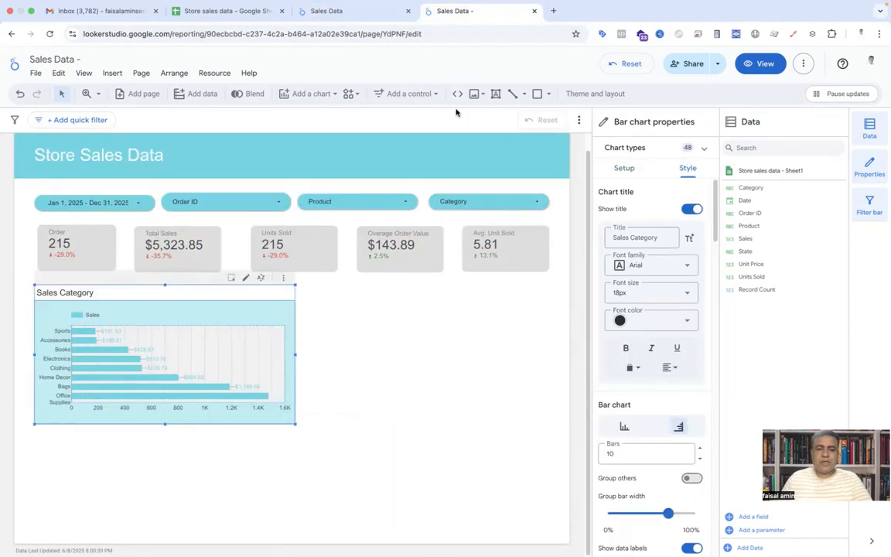
# Add a 100% stacked horizontal bar chart beside the Sales Category chart and shift it slightly up and to the left
pyautogui.click(330, 97)
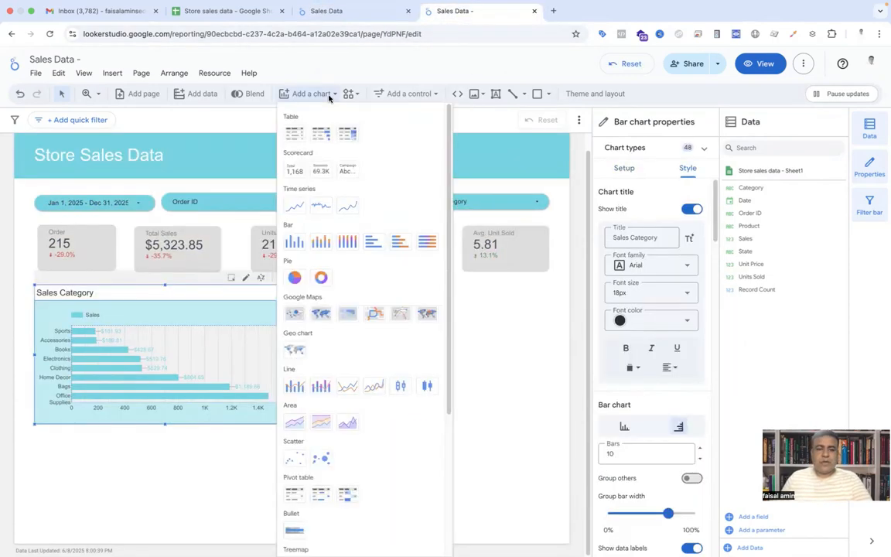
pyautogui.click(428, 242)
pyautogui.click(334, 309)
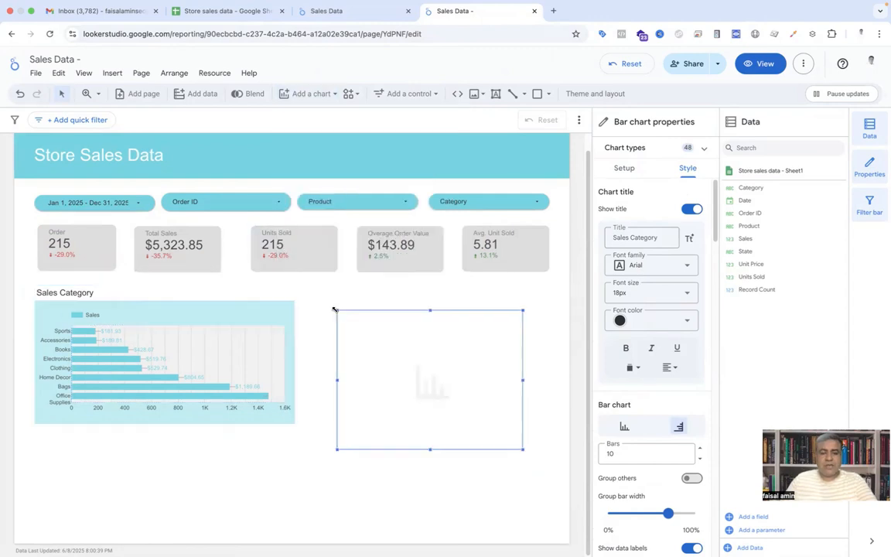
pyautogui.moveTo(480, 376); pyautogui.dragTo(456, 381)
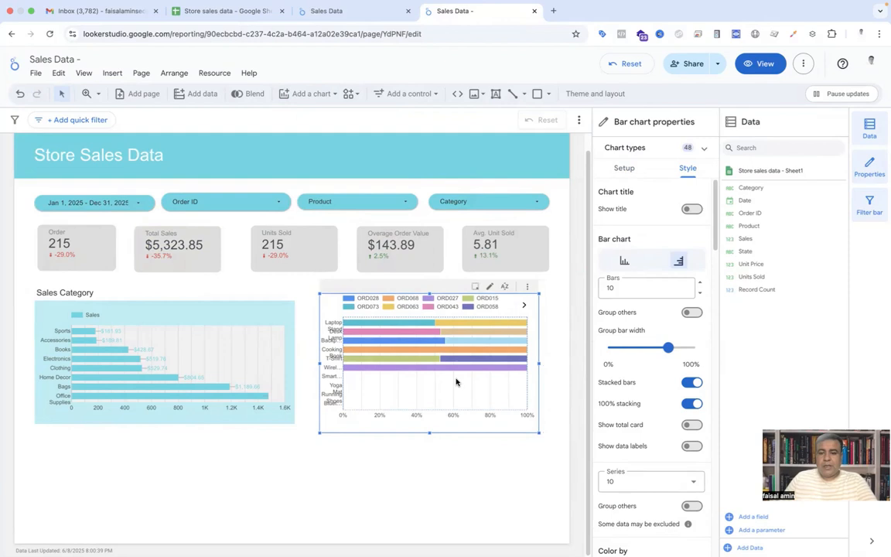
# Set the stacked bar chart's metric to Sales and its breakdown dimension to Product, following the example report's Sales by Product chart
pyautogui.click(623, 170)
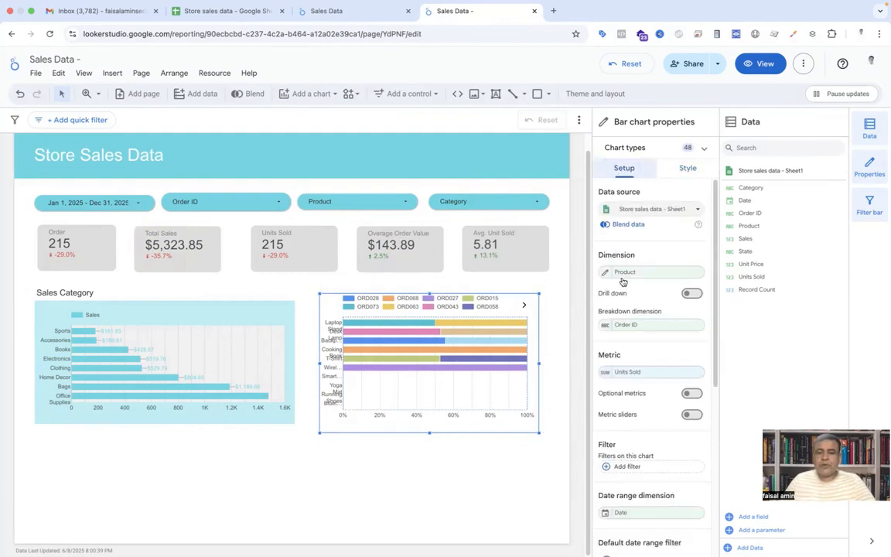
pyautogui.click(333, 11)
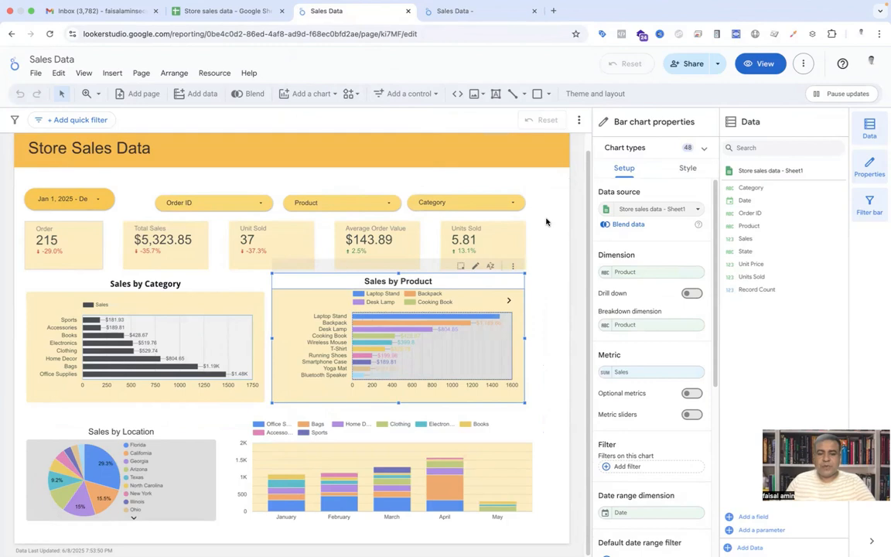
pyautogui.hotkey('ctrl', 'Tab')
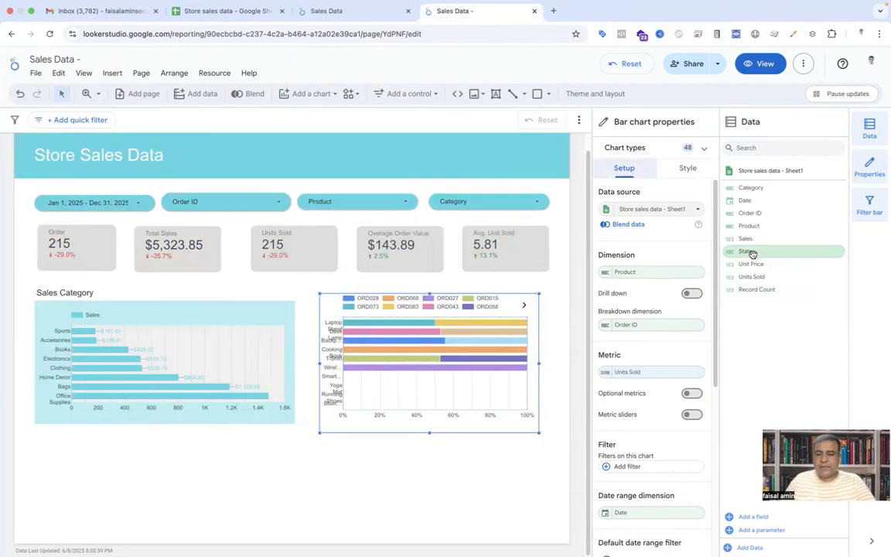
pyautogui.moveTo(748, 243); pyautogui.dragTo(644, 377)
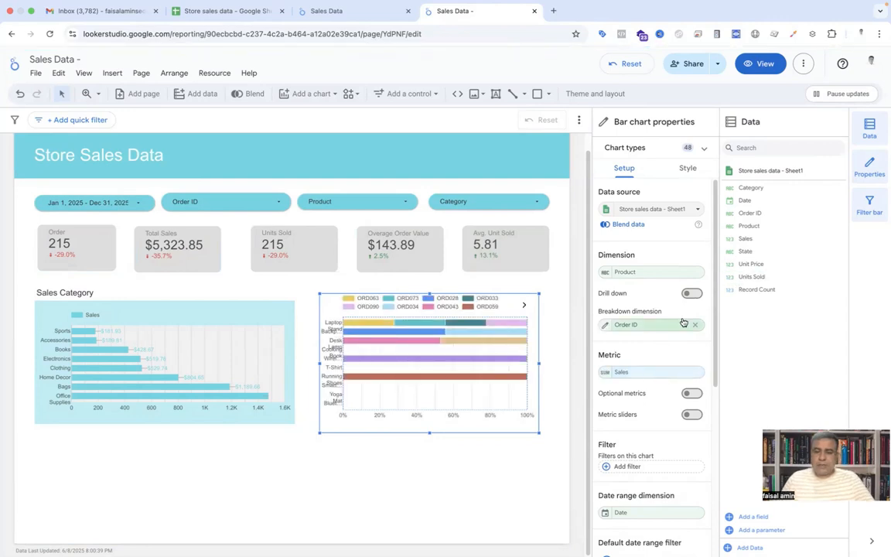
pyautogui.moveTo(749, 225); pyautogui.dragTo(629, 325)
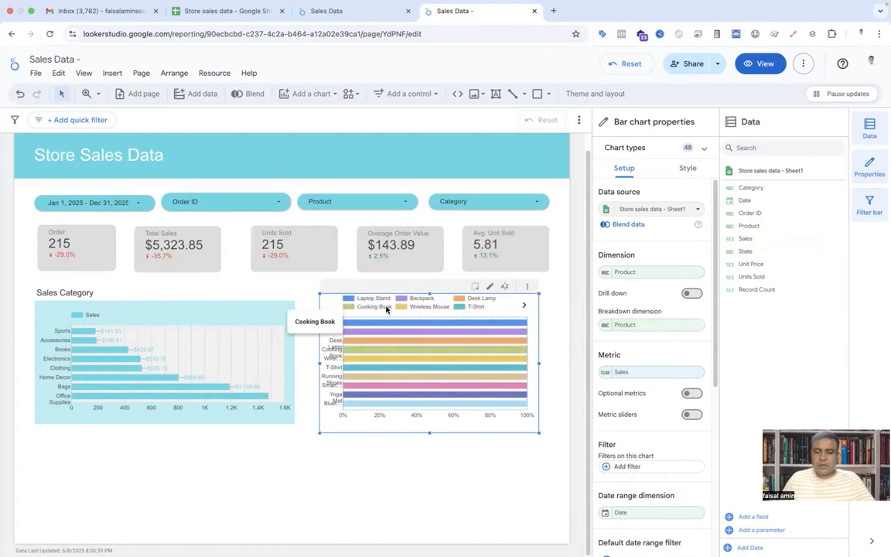
# Set both the primary and secondary sort of the stacked product chart to Sales ascending, and widen the chart so the product names fit
pyautogui.scroll(-4, 617, 428)
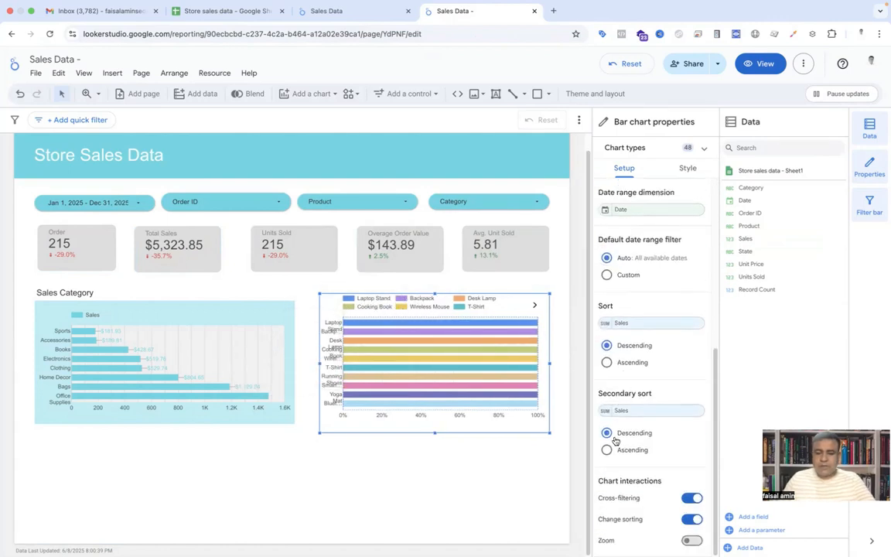
pyautogui.click(607, 451)
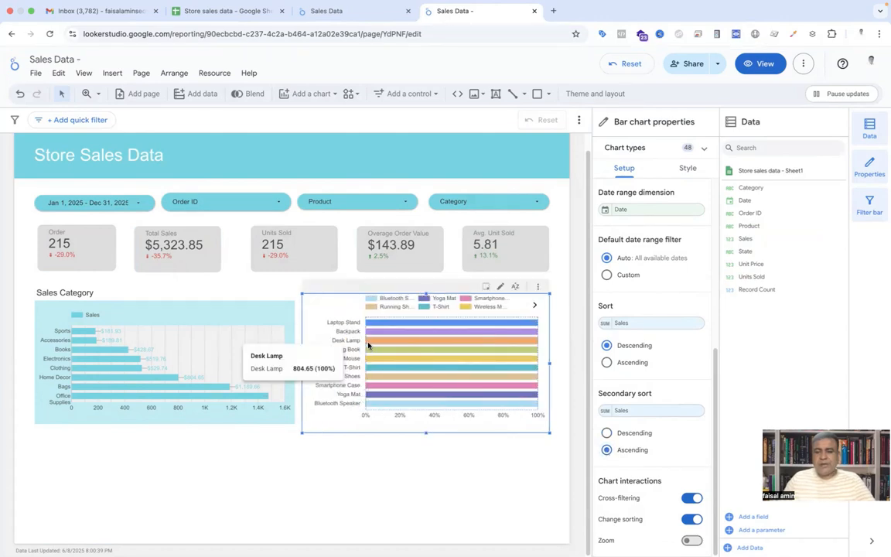
pyautogui.click(363, 487)
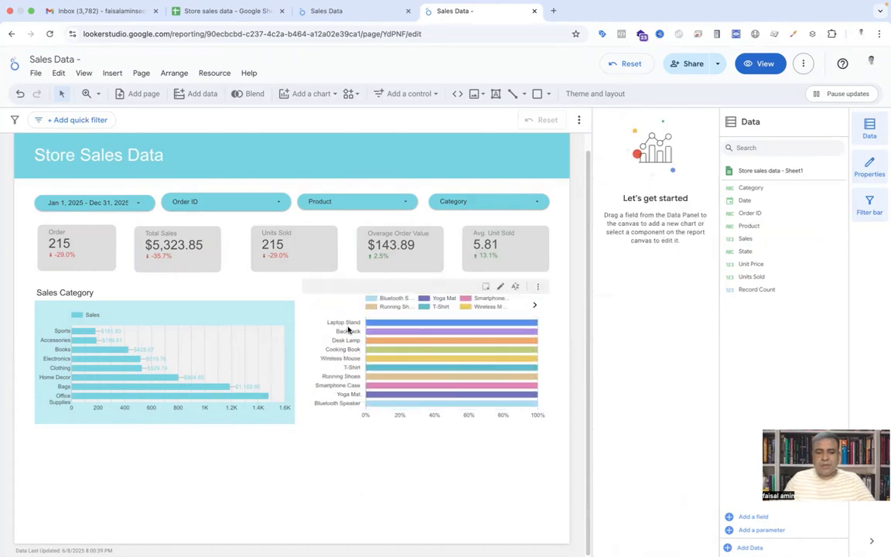
pyautogui.click(350, 329)
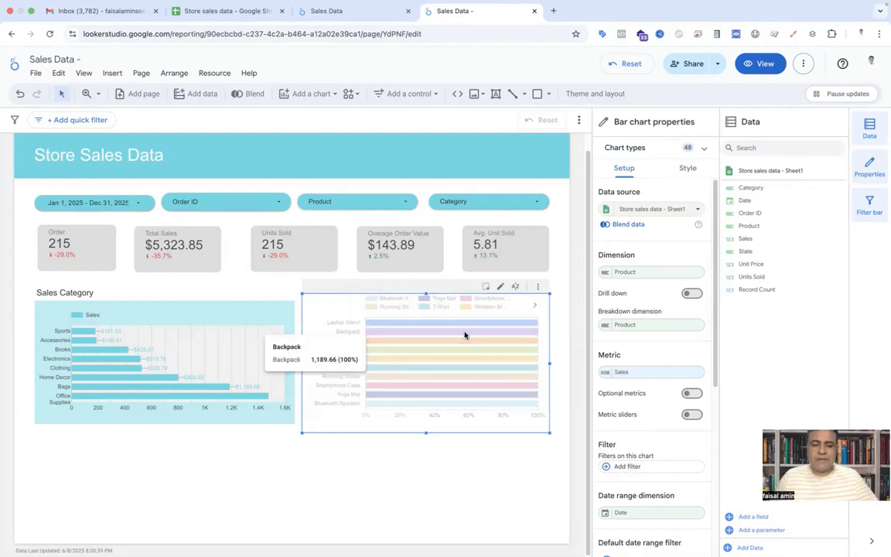
pyautogui.scroll(-5, 650, 359)
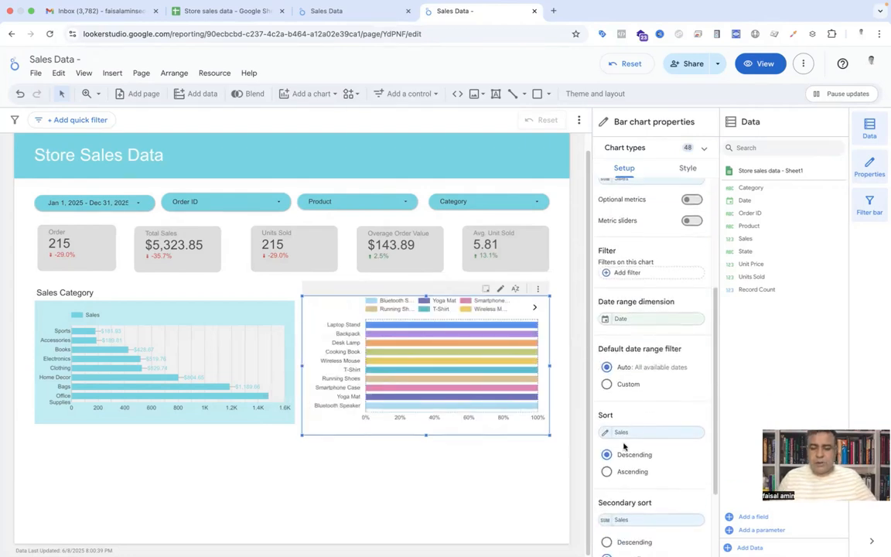
pyautogui.click(607, 472)
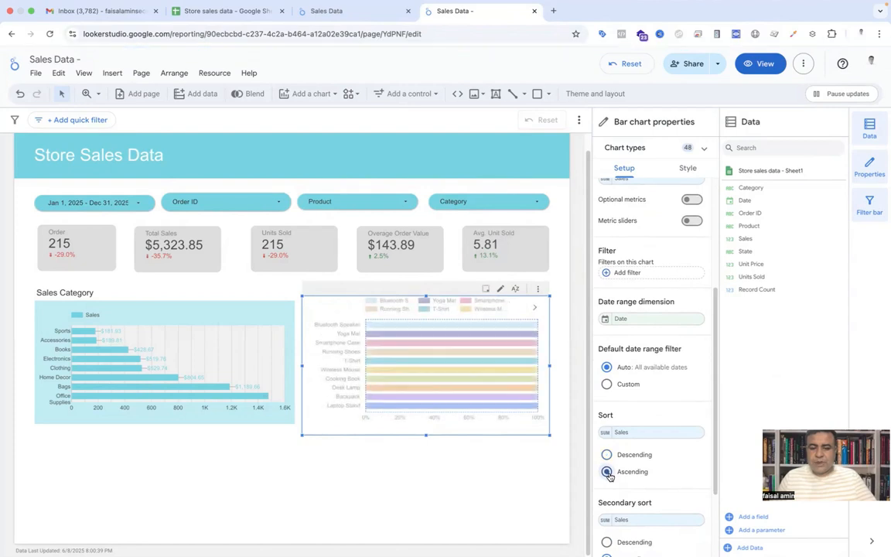
# Show the stacked bar chart's title and set it to "Porduct"
pyautogui.click(686, 170)
pyautogui.scroll(-5, 653, 406)
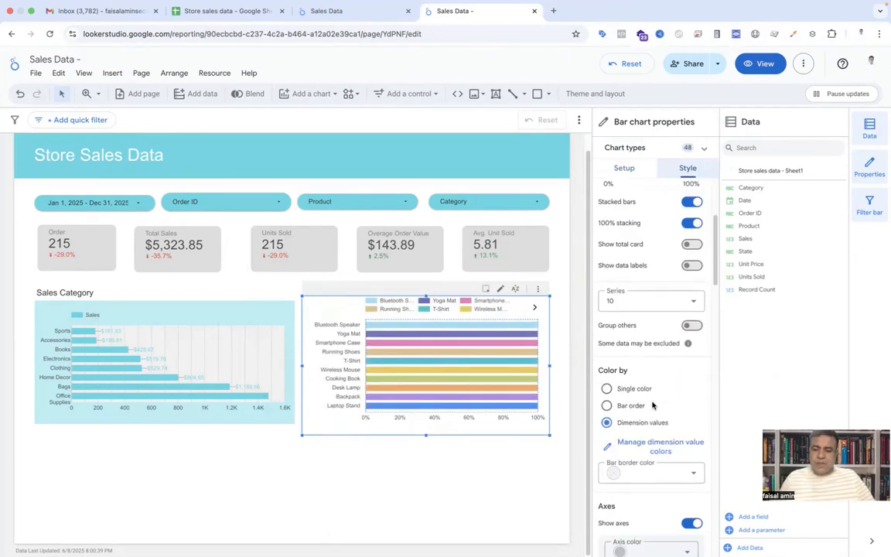
pyautogui.scroll(5, 653, 406)
pyautogui.click(694, 209)
pyautogui.tripleClick(637, 237)
pyautogui.write('Porduct')
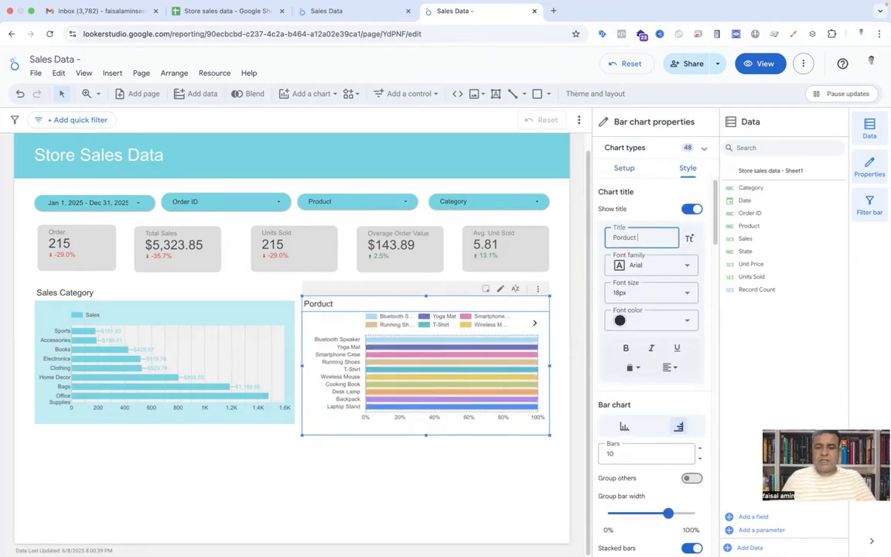
# Fill the product bar chart's background with light grey, then check the example report and return to the new dashboard
pyautogui.scroll(-5, 653, 348)
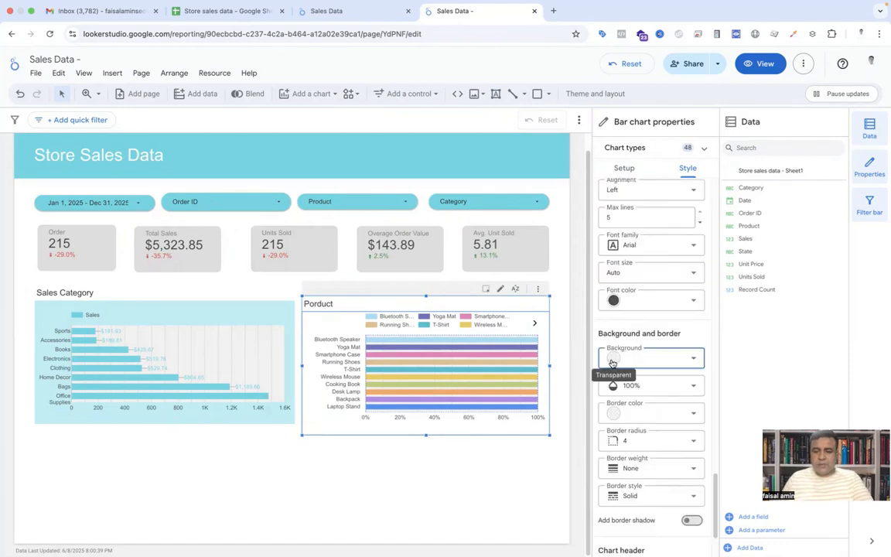
pyautogui.click(615, 357)
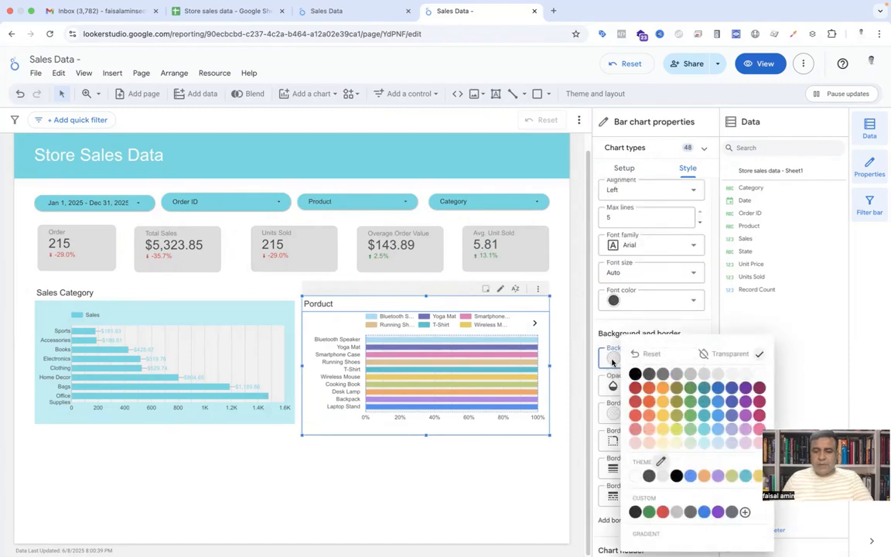
pyautogui.click(744, 379)
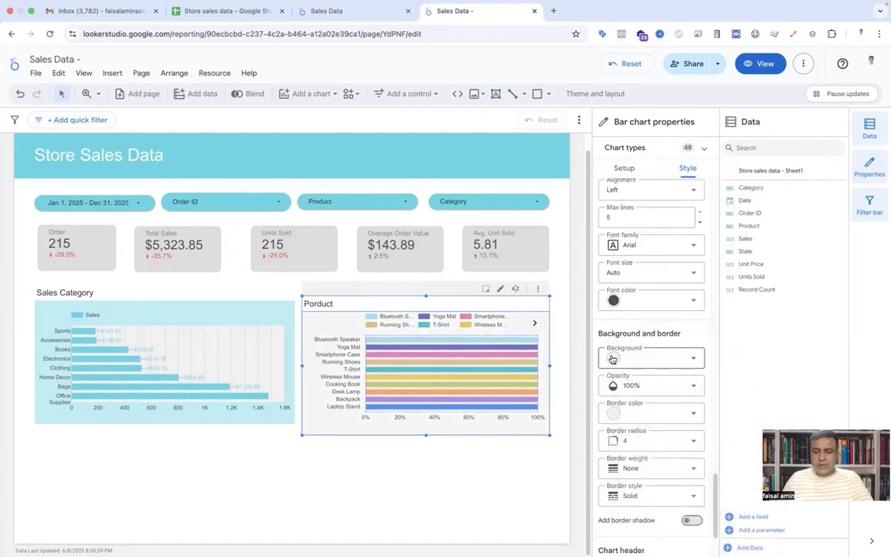
pyautogui.click(331, 12)
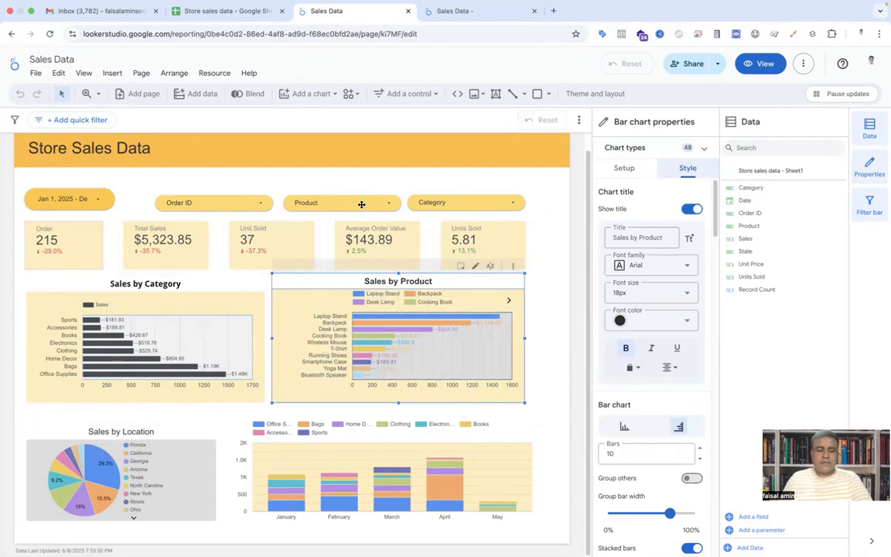
pyautogui.click(444, 13)
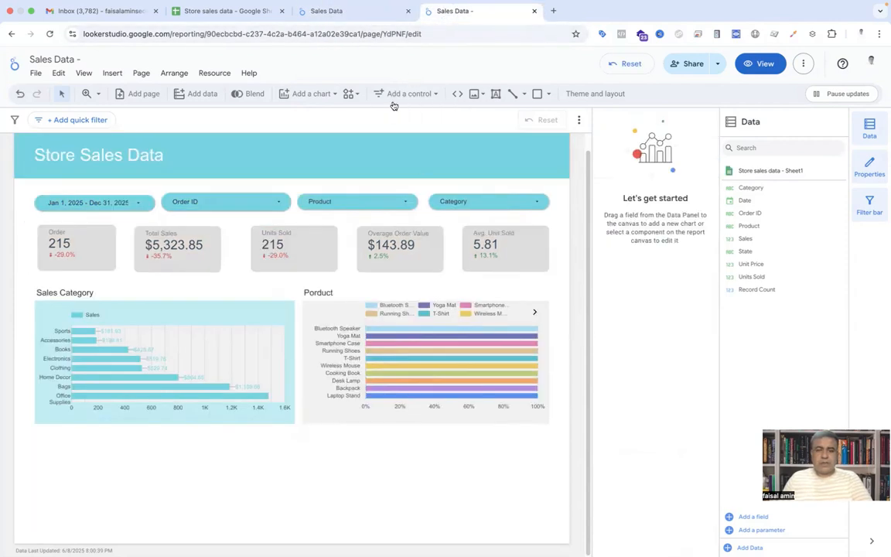
# Add a pie chart beneath the Sales Category chart and shrink it to fit within the page
pyautogui.click(306, 94)
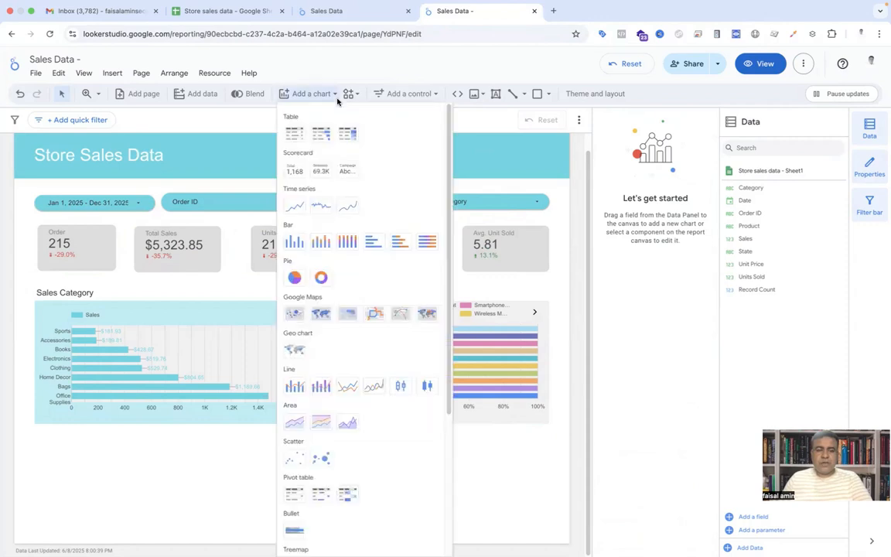
pyautogui.click(295, 278)
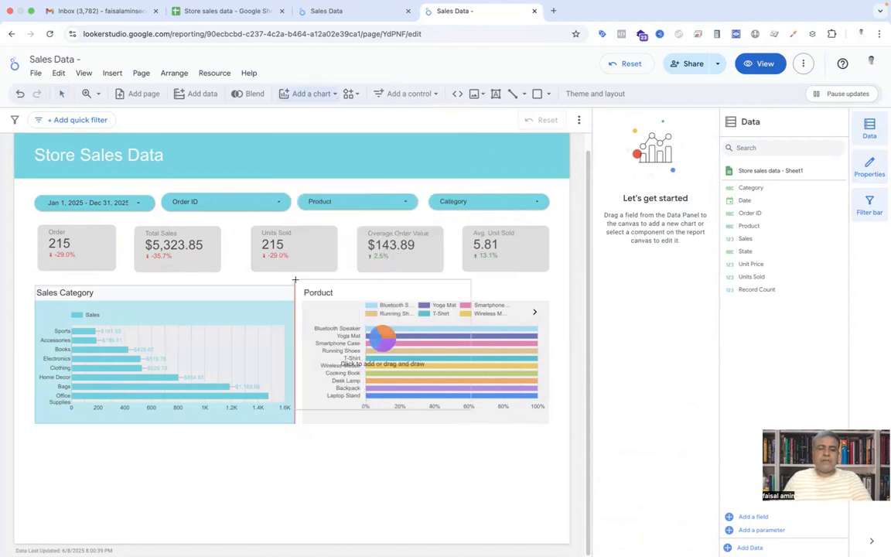
pyautogui.click(76, 442)
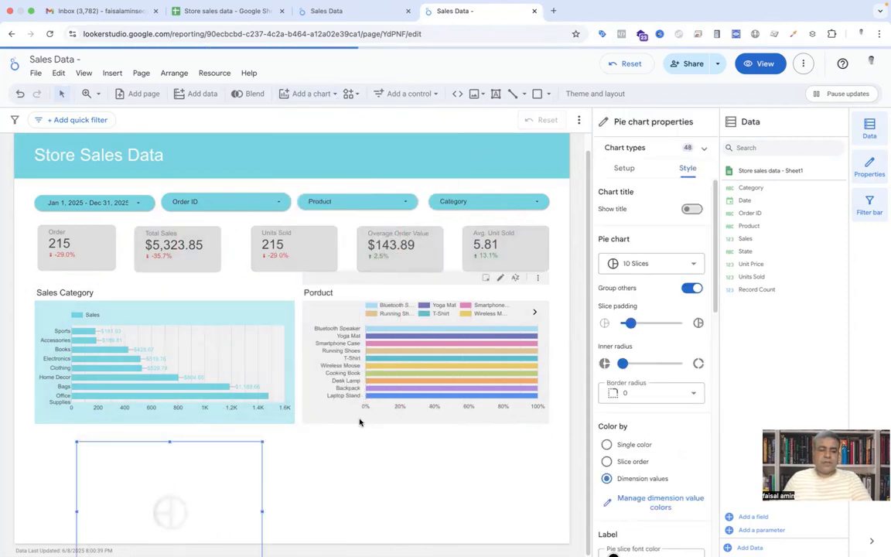
pyautogui.moveTo(220, 483); pyautogui.dragTo(212, 471)
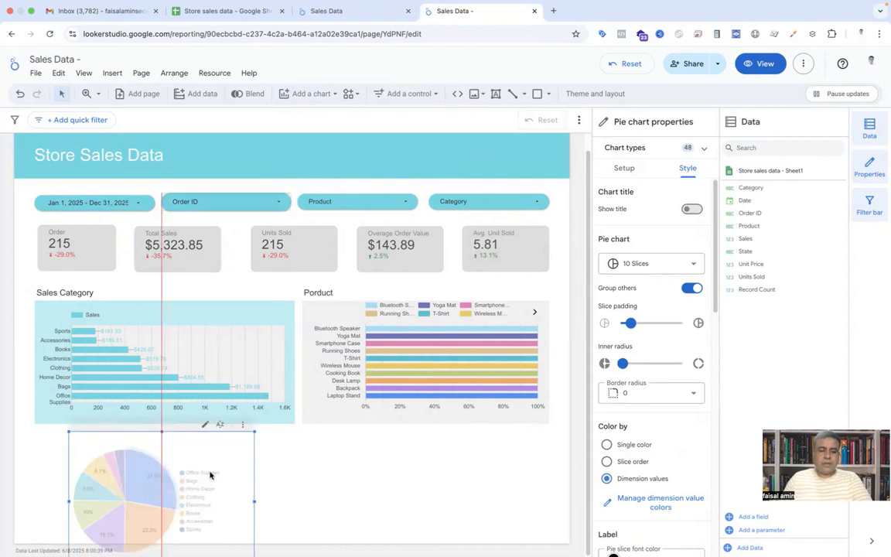
pyautogui.scroll(-1, 418, 473)
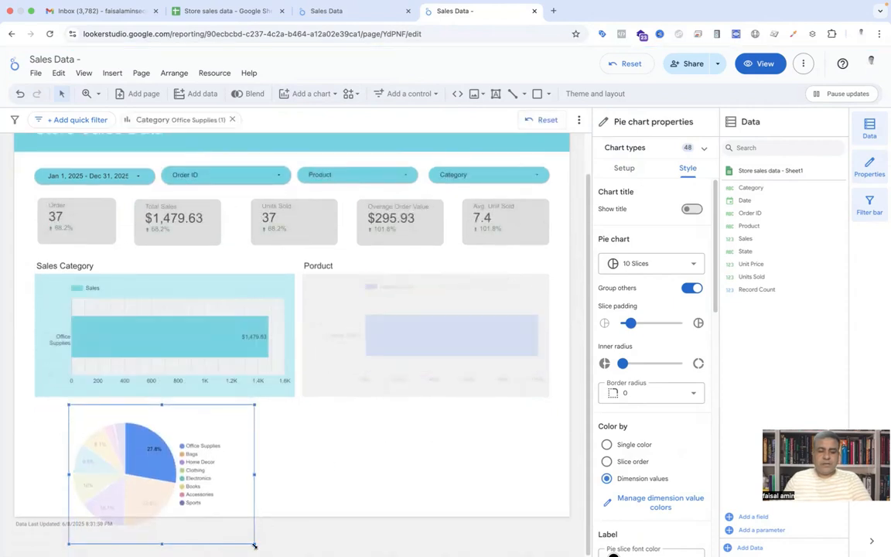
pyautogui.moveTo(254, 544); pyautogui.dragTo(215, 511)
pyautogui.scroll(1, 355, 479)
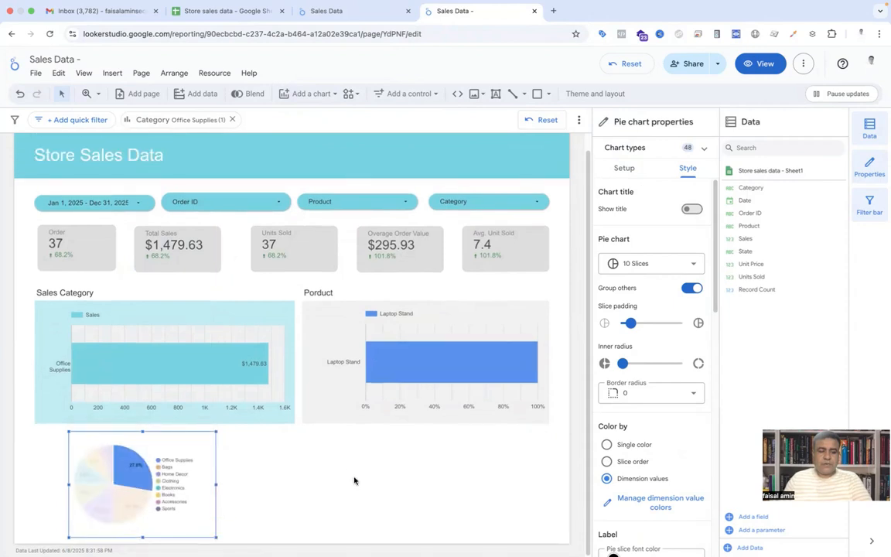
# Move the category and product bar charts up together to make room above the pie chart
pyautogui.click(477, 446)
pyautogui.moveTo(423, 428); pyautogui.dragTo(254, 355)
pyautogui.click(272, 449)
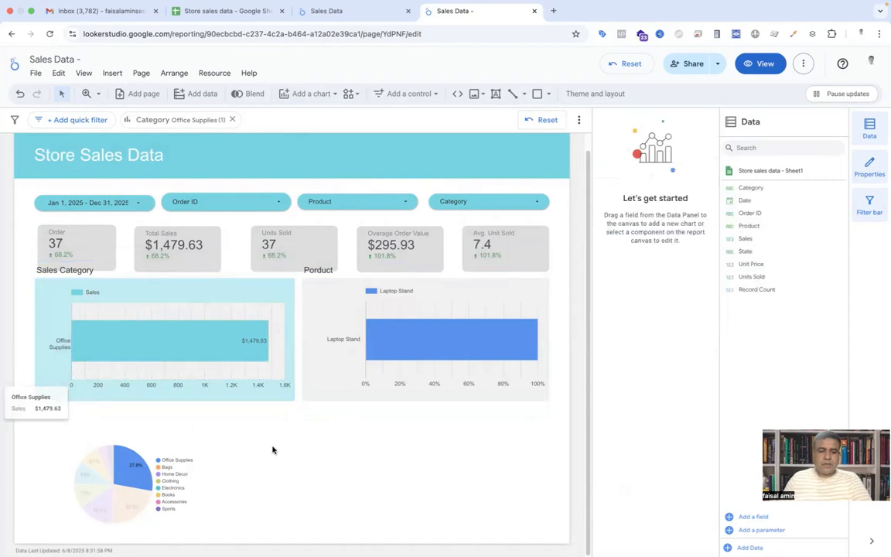
# Set the pie chart's dimension to State, using the example report's Sales by Location chart as reference
pyautogui.click(318, 10)
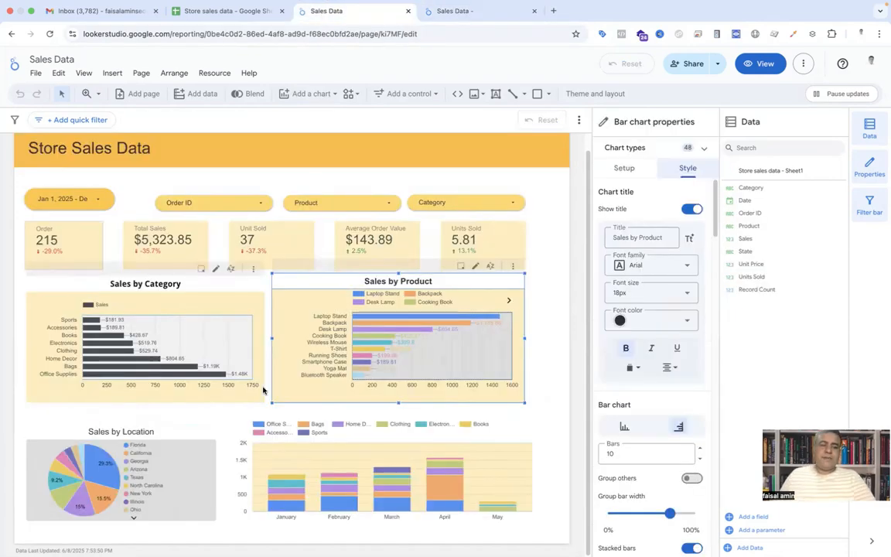
pyautogui.click(456, 11)
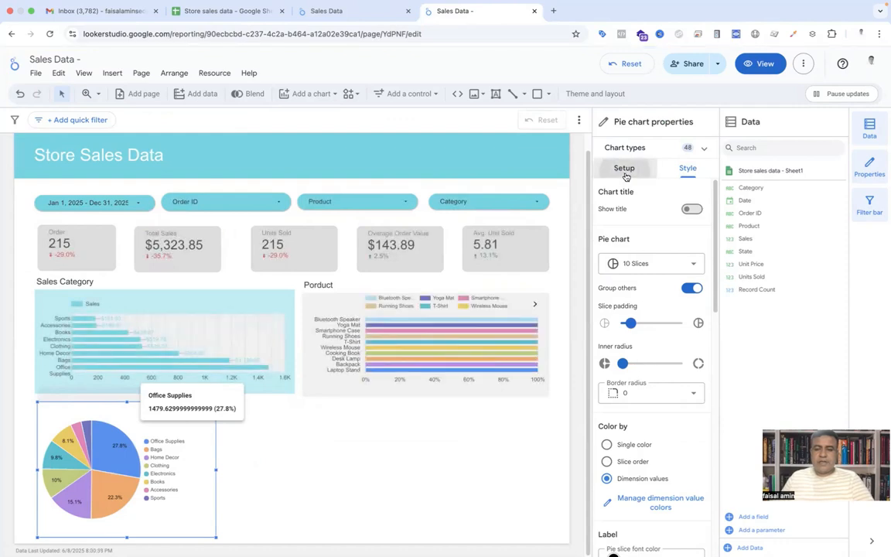
pyautogui.click(623, 167)
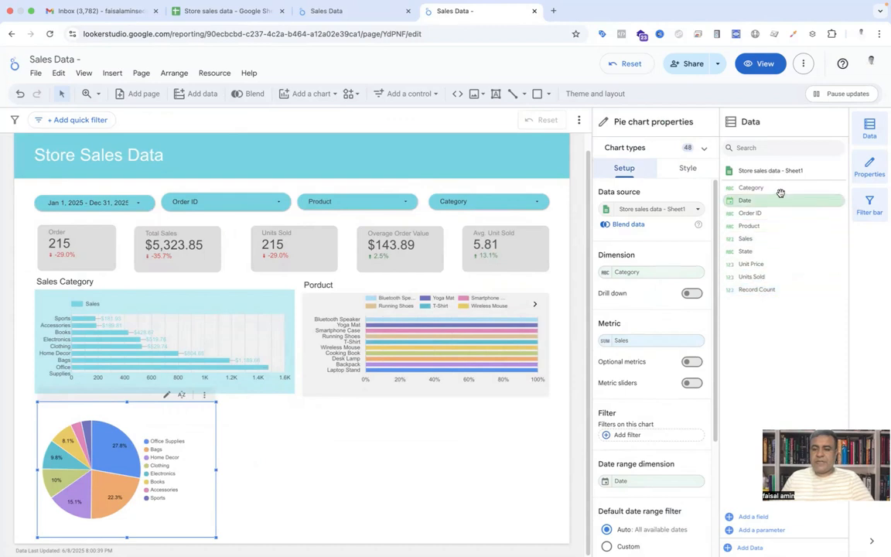
pyautogui.moveTo(773, 187); pyautogui.dragTo(630, 276)
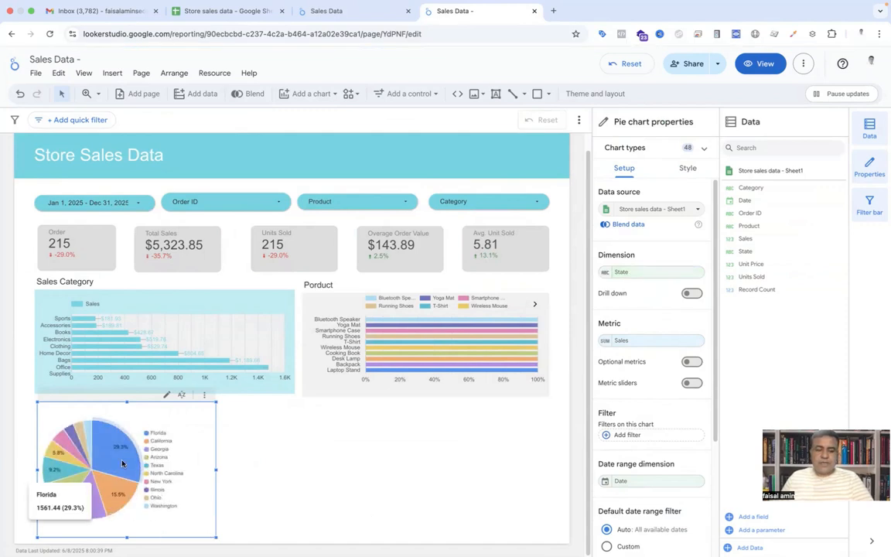
pyautogui.click(309, 501)
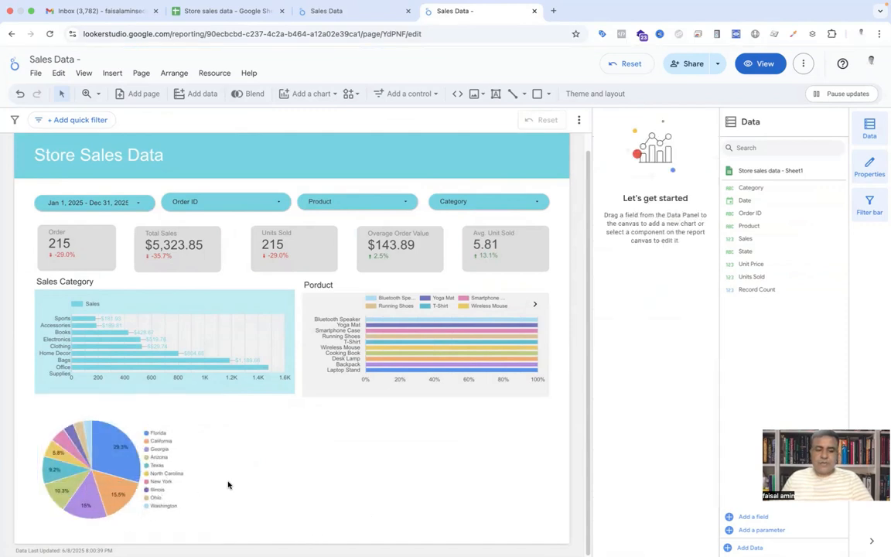
pyautogui.click(356, 12)
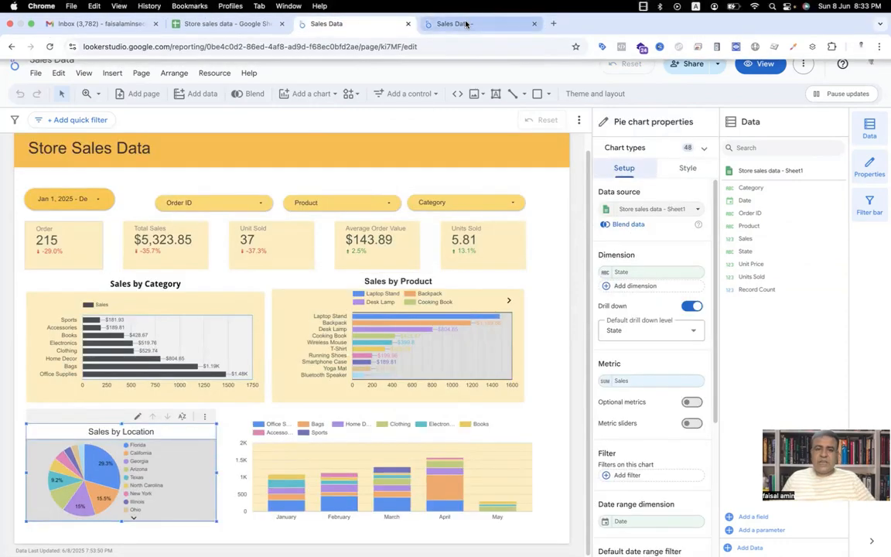
pyautogui.click(467, 24)
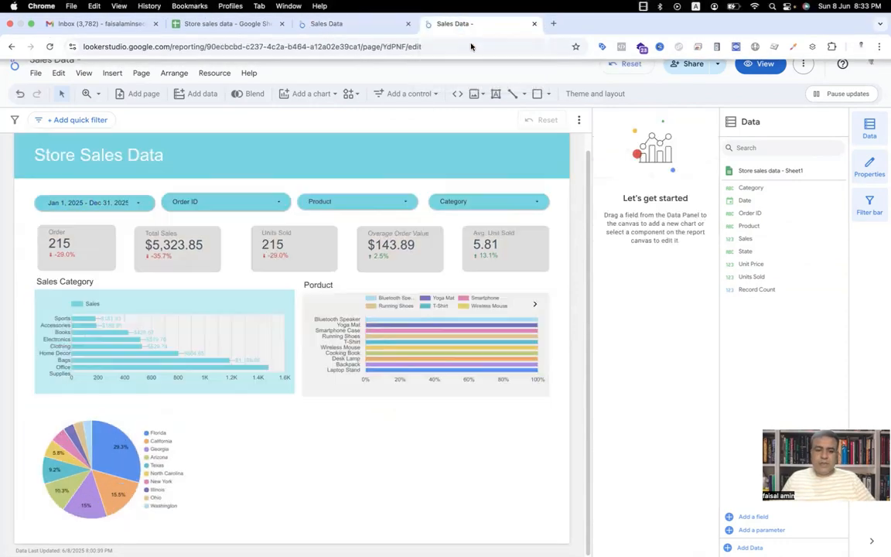
# Add a column chart to the empty space beside the pie chart and set its dimension to Date
pyautogui.click(324, 96)
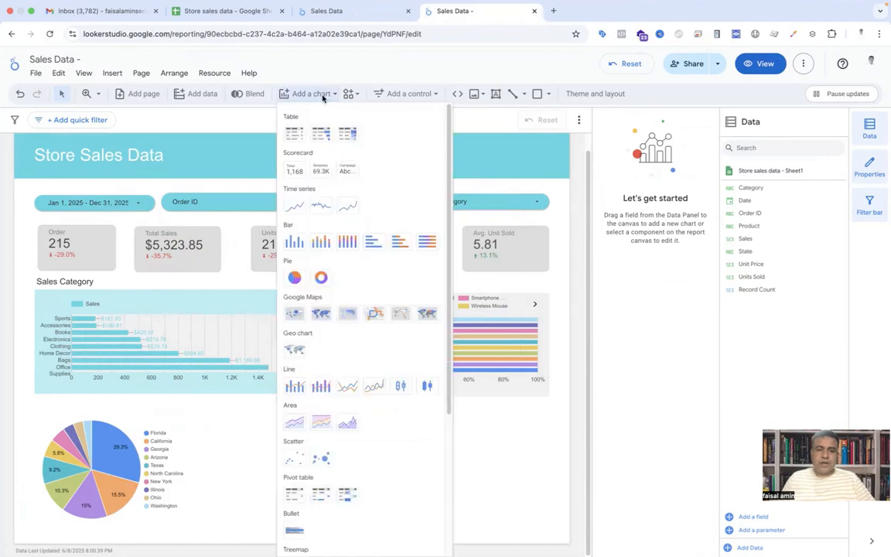
pyautogui.click(296, 243)
pyautogui.click(296, 249)
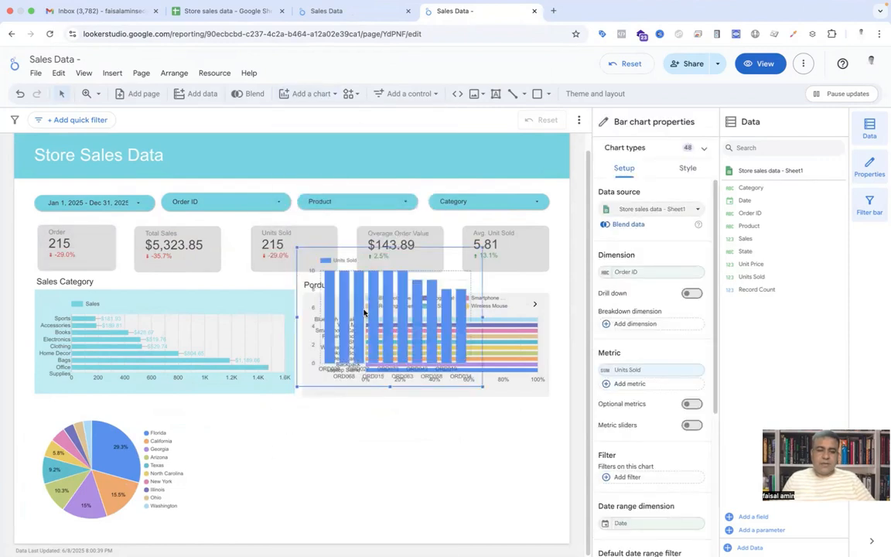
pyautogui.moveTo(365, 312); pyautogui.dragTo(332, 466)
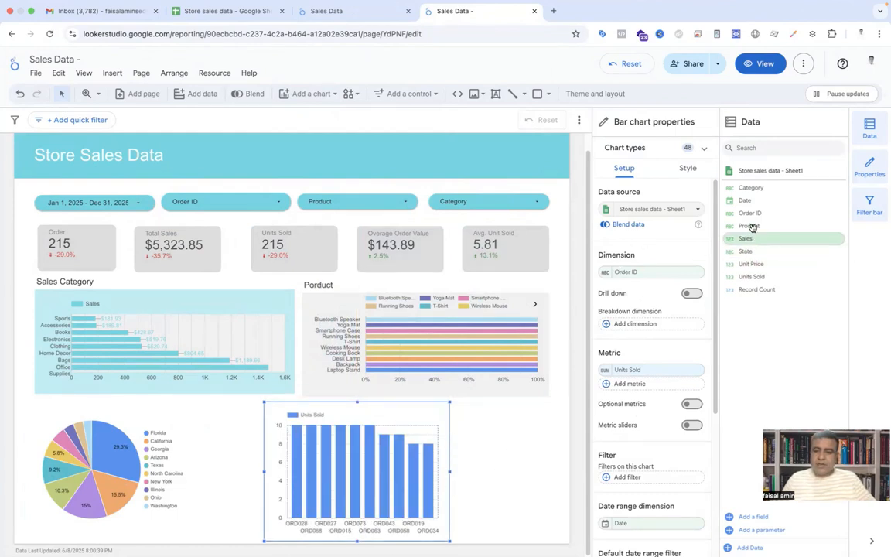
pyautogui.moveTo(749, 202); pyautogui.dragTo(639, 276)
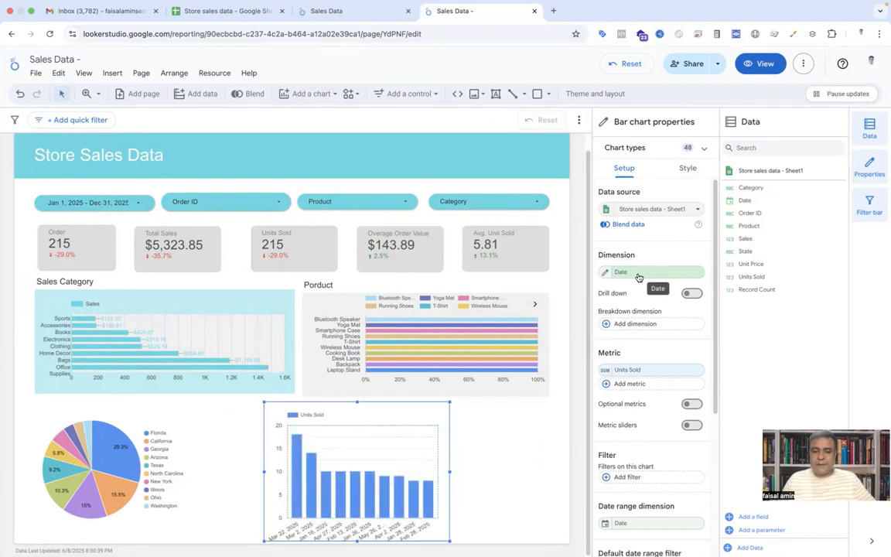
pyautogui.click(609, 272)
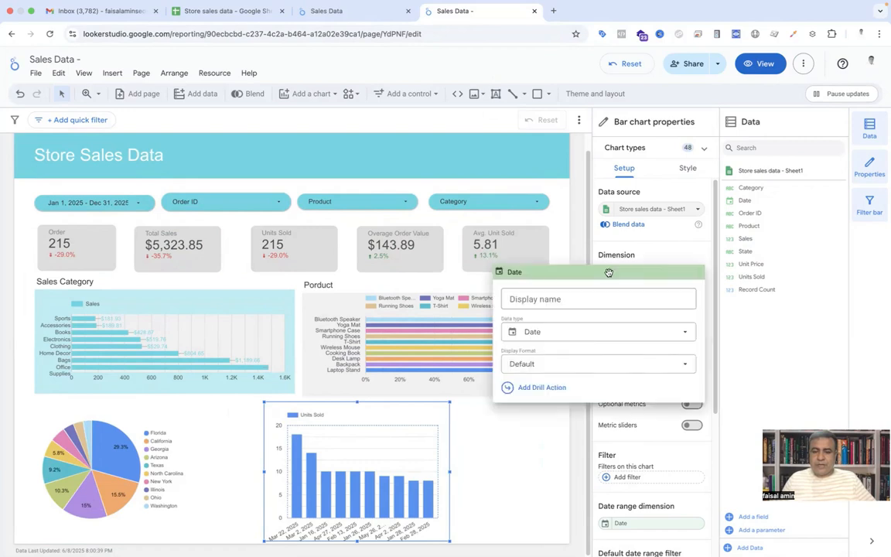
pyautogui.click(632, 342)
pyautogui.moveTo(571, 412)
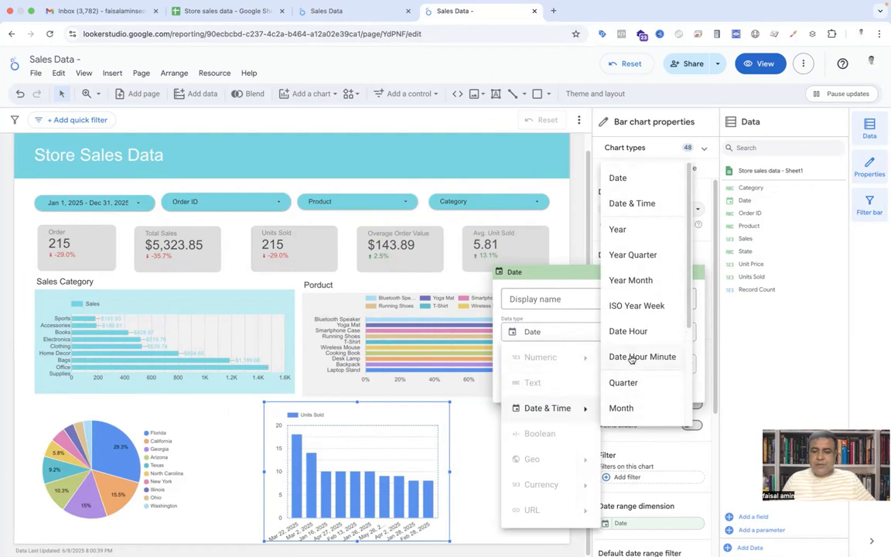
pyautogui.click(531, 344)
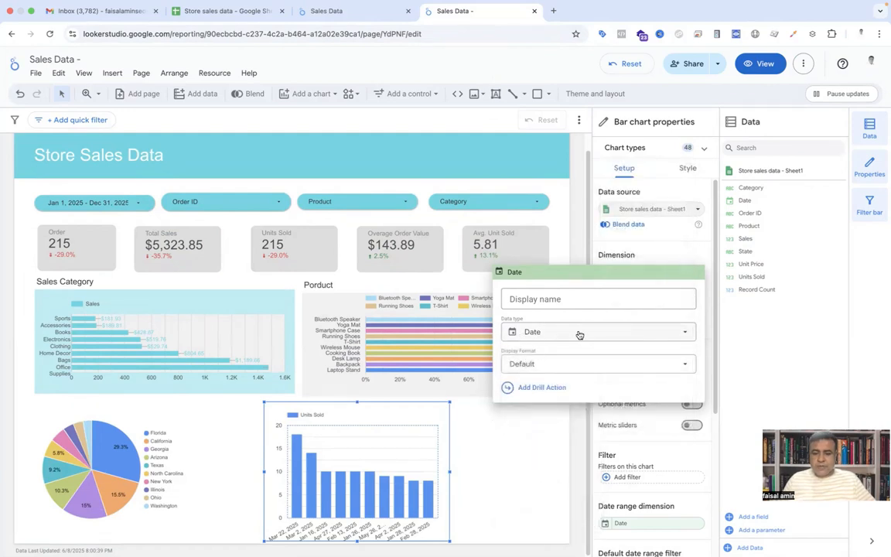
pyautogui.click(485, 455)
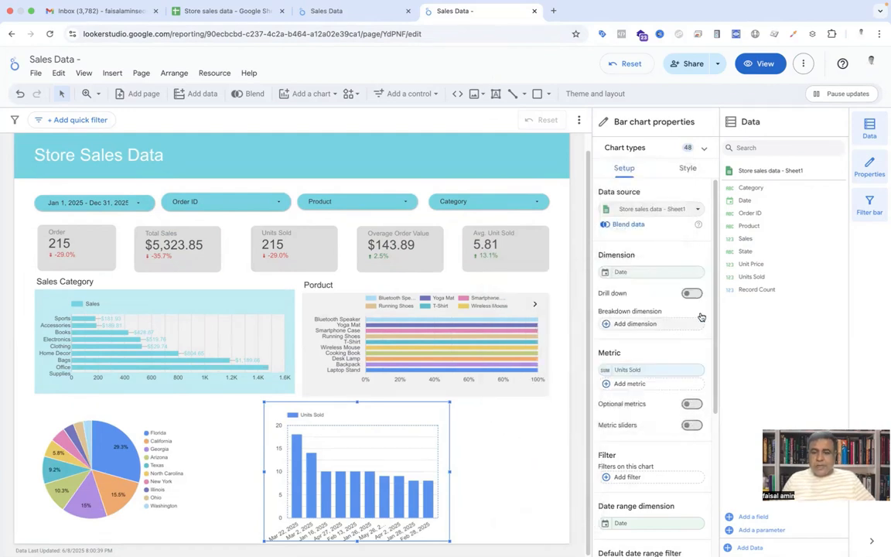
# Add Sales as a metric of the new column chart, ahead of Units Sold
pyautogui.moveTo(747, 242); pyautogui.dragTo(640, 371)
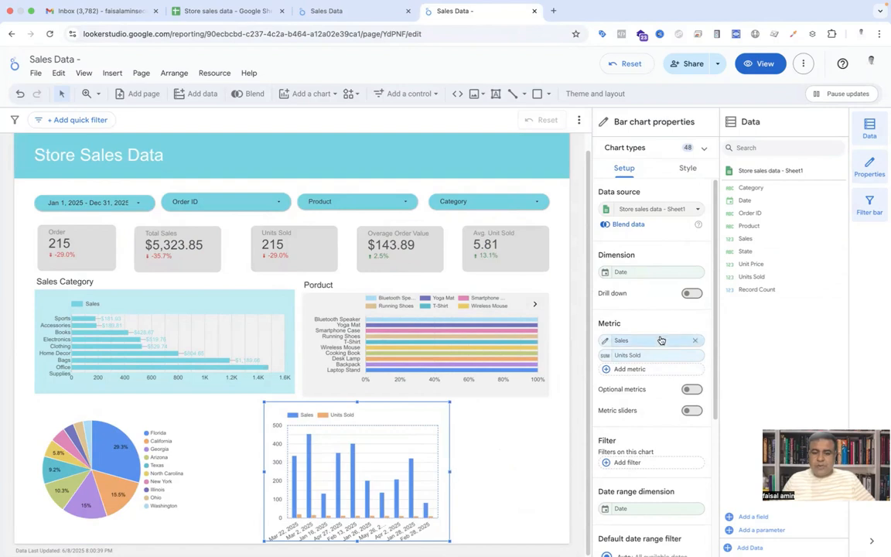
pyautogui.scroll(-5, 647, 392)
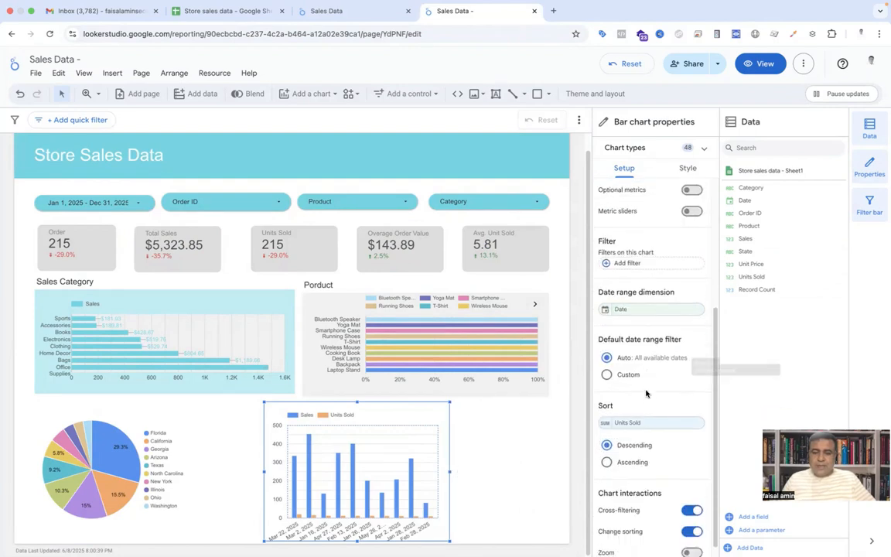
# Widen the column chart to fill the space beside the pie chart and sort it by Units Sold in ascending order
pyautogui.moveTo(448, 474); pyautogui.dragTo(548, 464)
pyautogui.moveTo(264, 471); pyautogui.dragTo(221, 471)
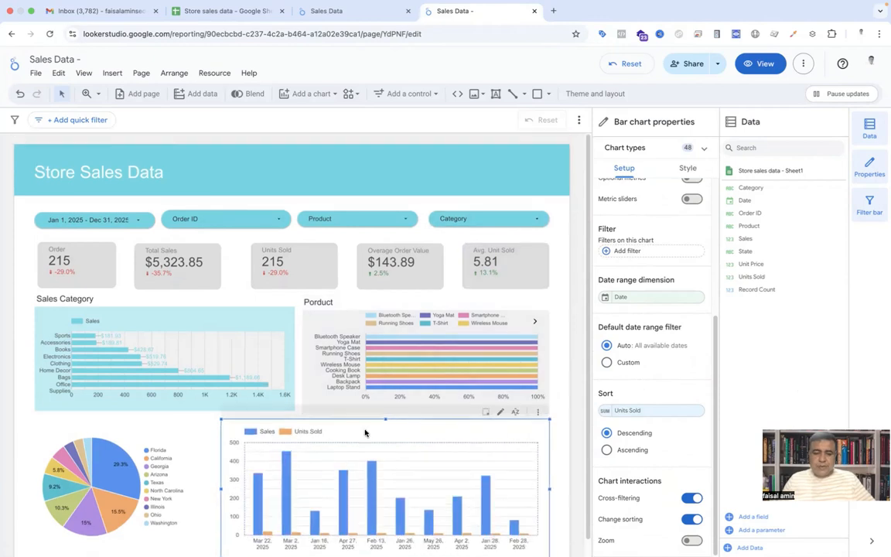
pyautogui.moveTo(386, 418); pyautogui.dragTo(386, 425)
pyautogui.click(607, 450)
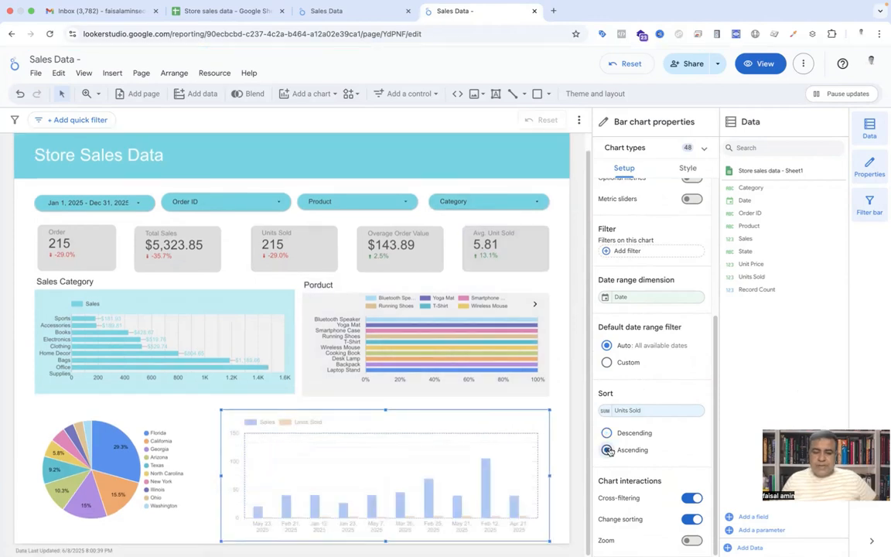
# Keep the bars vertical and colour the Sales series light turquoise and the Units Sold series dark teal
pyautogui.click(687, 168)
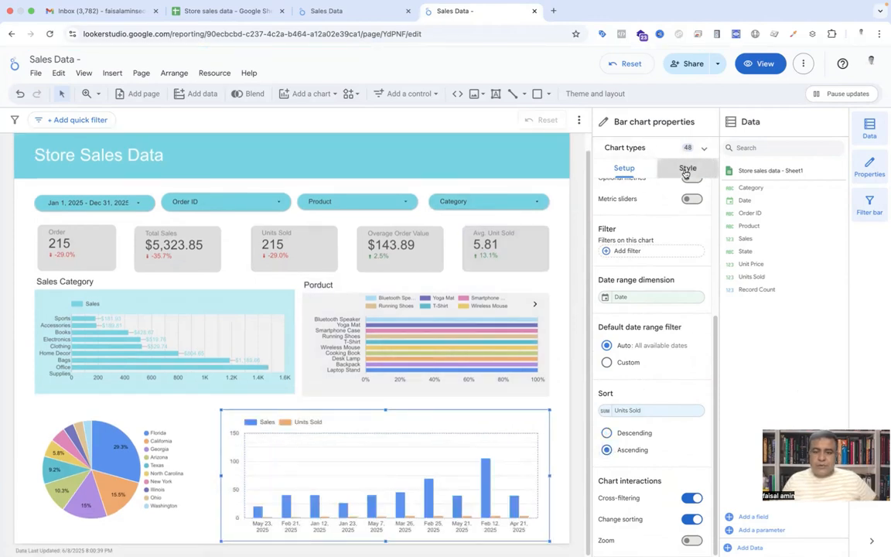
pyautogui.click(676, 263)
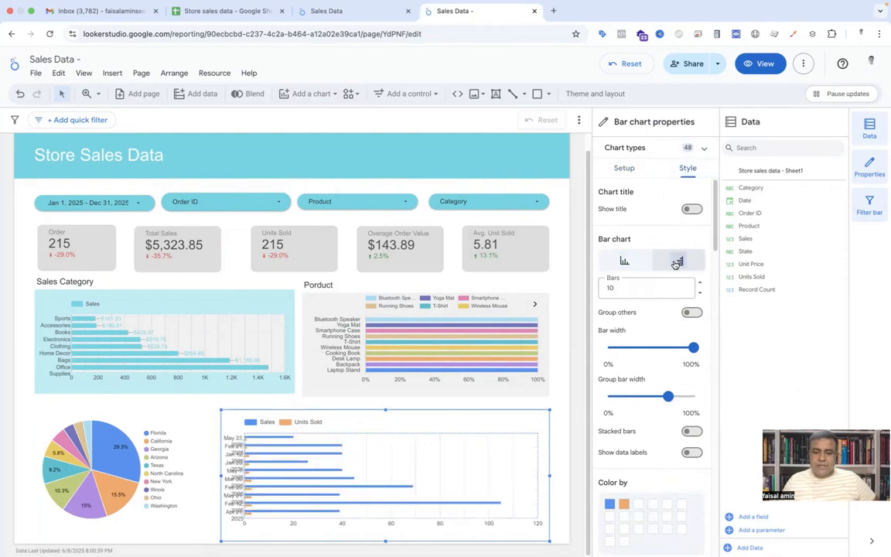
pyautogui.click(624, 261)
pyautogui.scroll(-1, 668, 356)
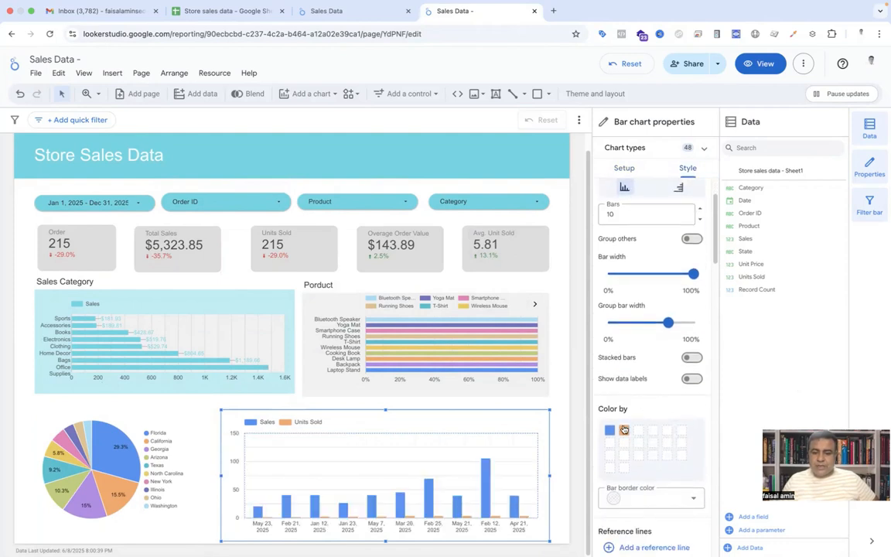
pyautogui.scroll(-1, 631, 421)
pyautogui.click(609, 355)
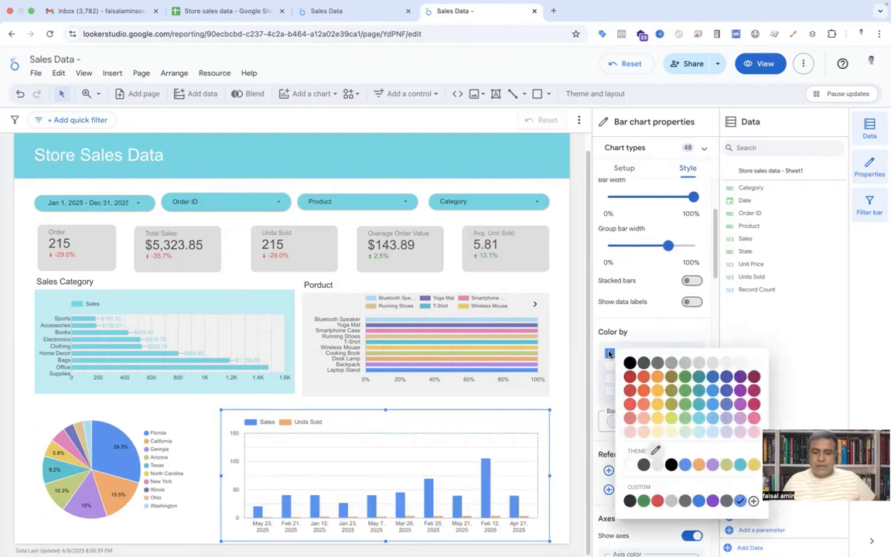
pyautogui.click(697, 421)
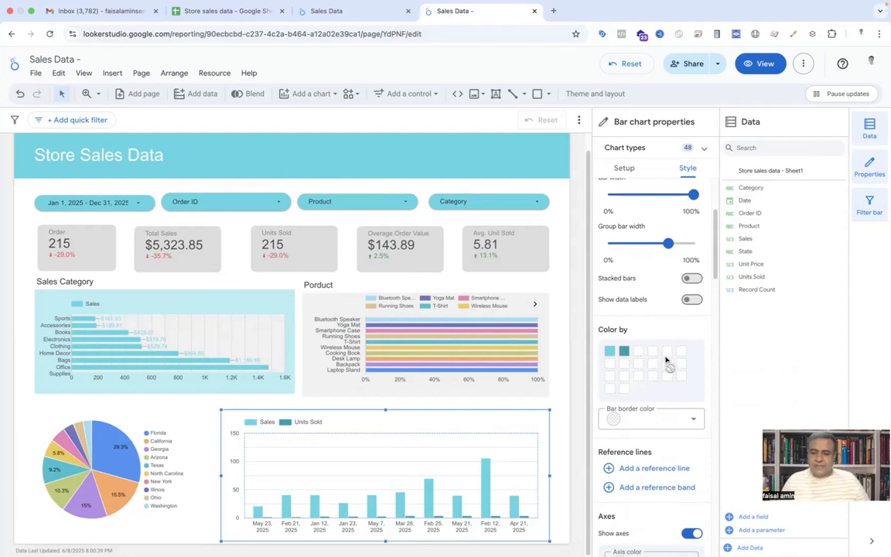
# Fill the column chart's background with light grey and set its border weight to 2
pyautogui.scroll(-1, 664, 360)
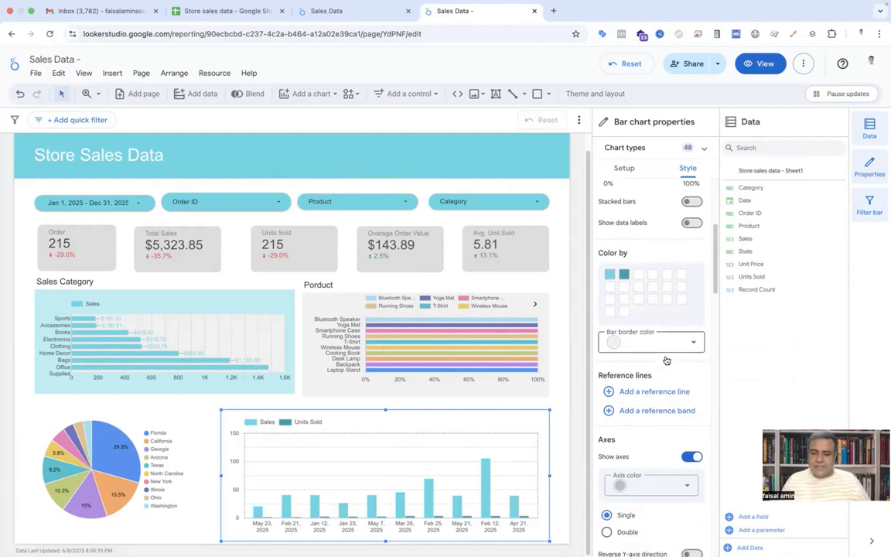
pyautogui.click(619, 347)
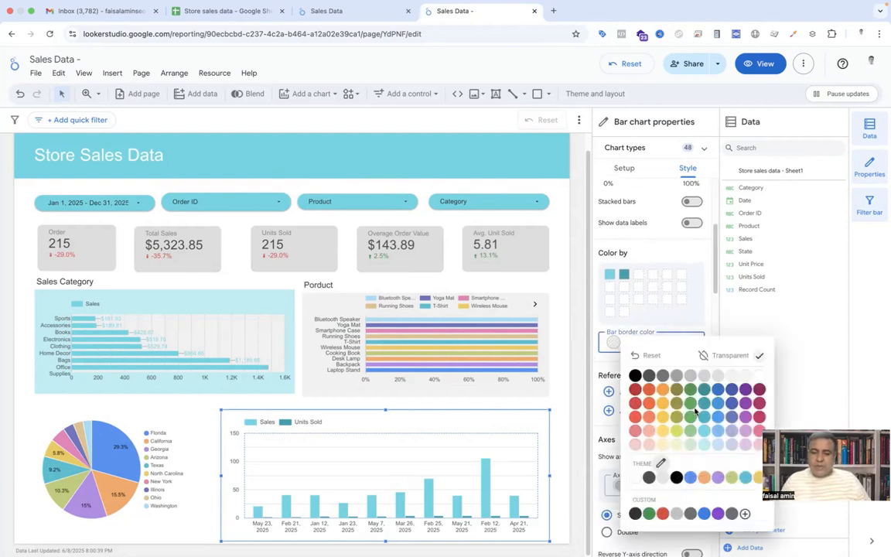
pyautogui.scroll(-3, 612, 293)
pyautogui.click(614, 285)
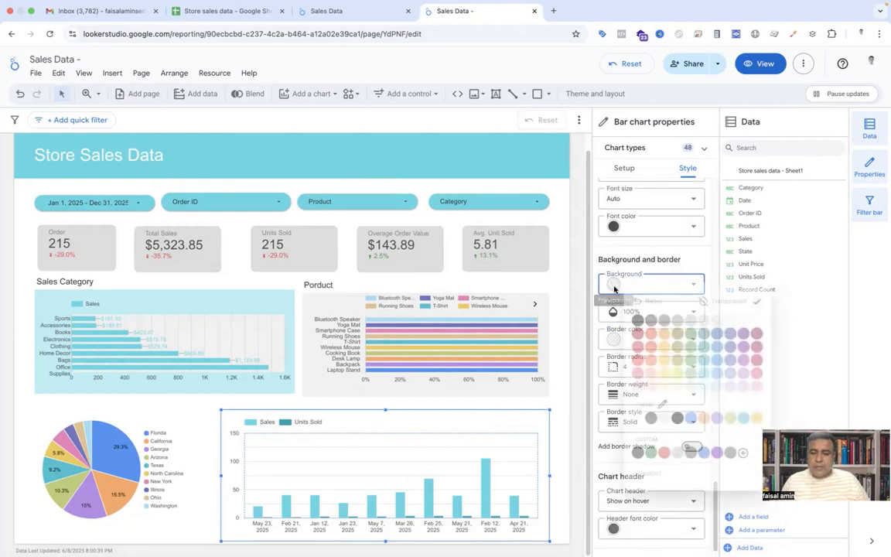
pyautogui.click(729, 319)
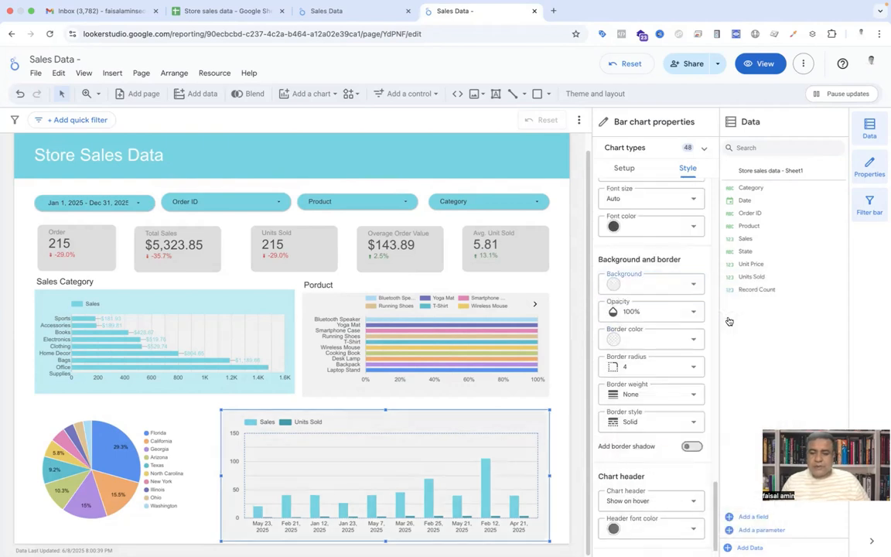
pyautogui.scroll(-1, 605, 411)
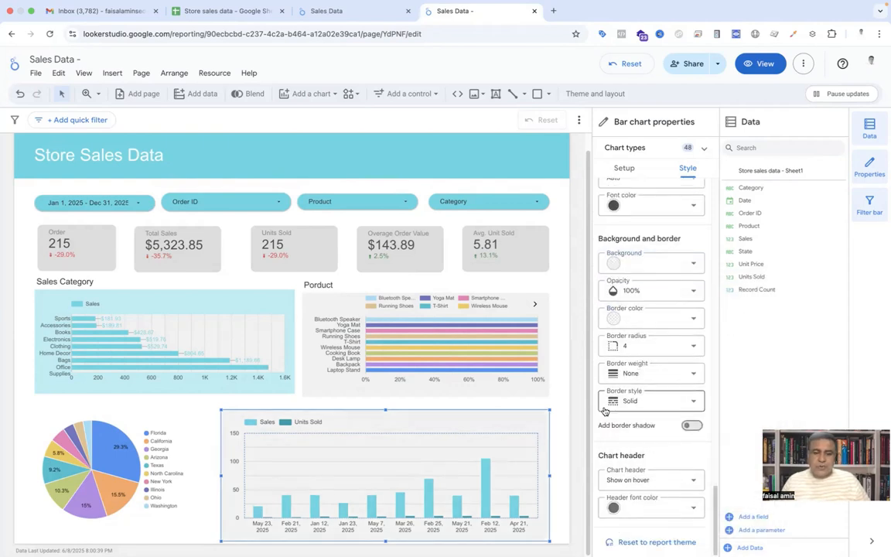
pyautogui.click(670, 374)
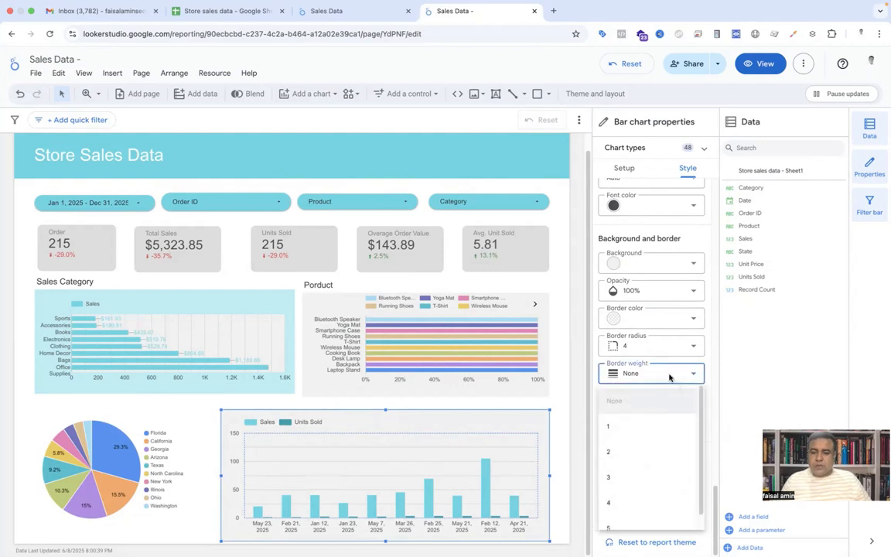
pyautogui.click(621, 451)
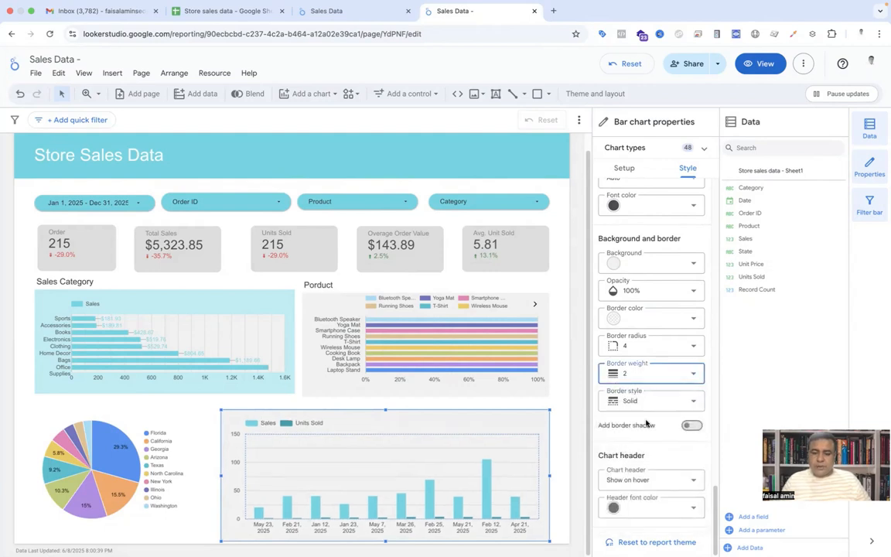
# Show the column chart's title and change it to "Category by Month"
pyautogui.scroll(10, 646, 422)
pyautogui.click(694, 208)
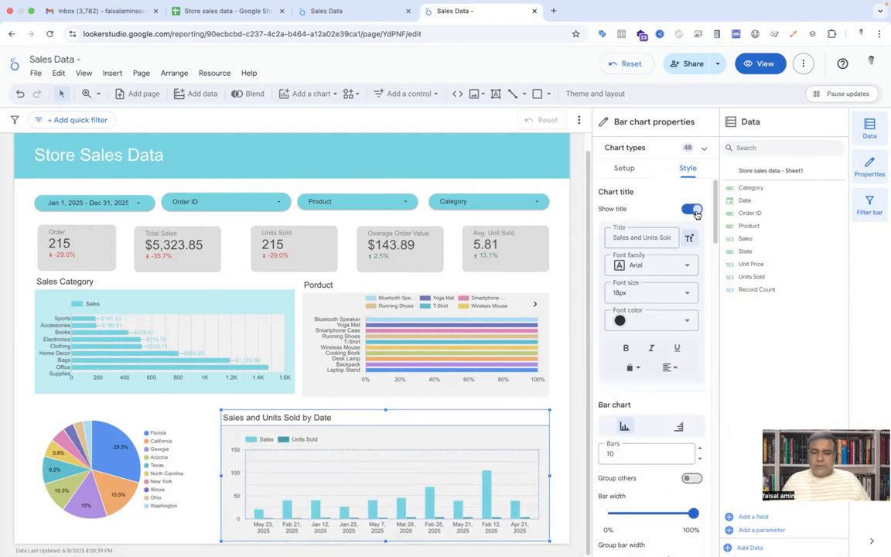
pyautogui.tripleClick(660, 237)
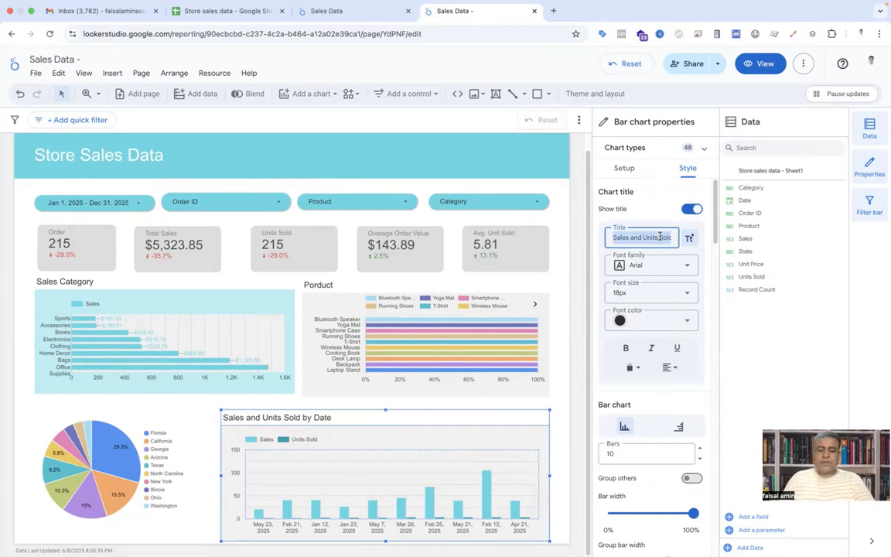
pyautogui.write('category')
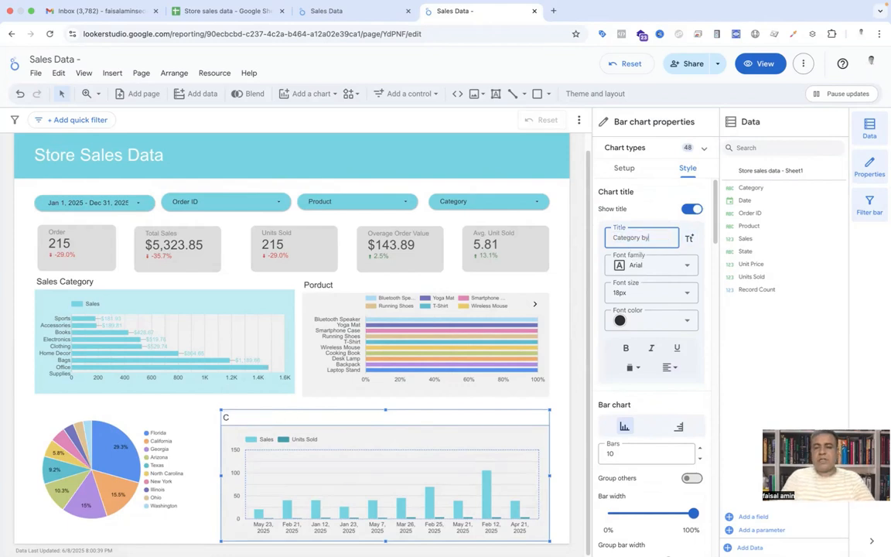
pyautogui.write(' by Month')
pyautogui.click(659, 266)
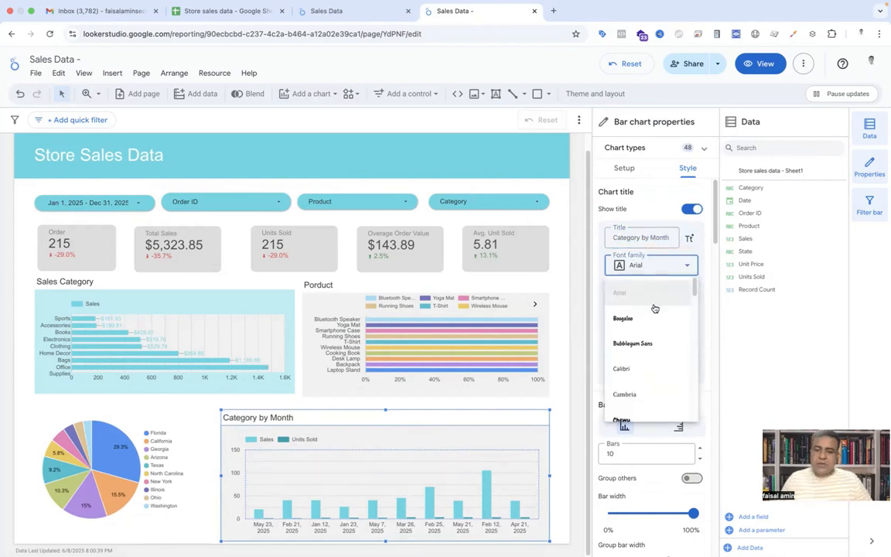
pyautogui.scroll(-2, 647, 340)
pyautogui.click(647, 212)
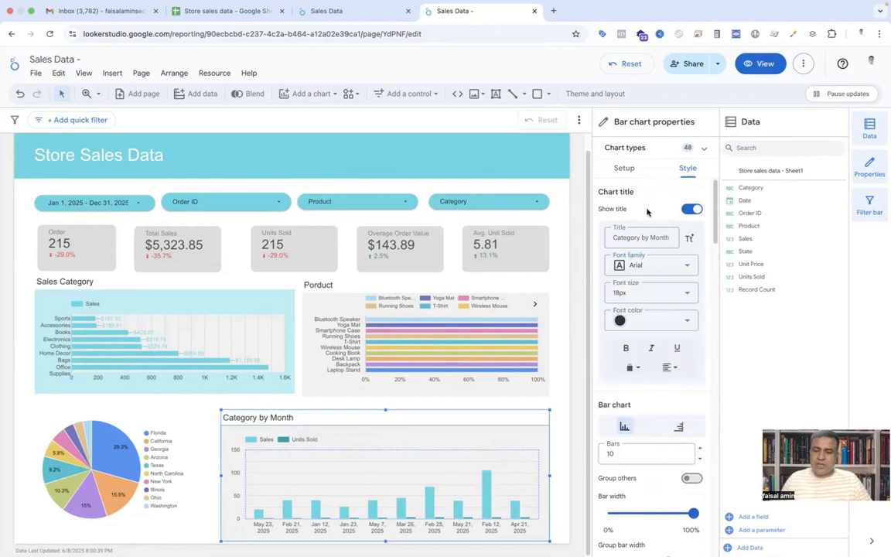
pyautogui.scroll(-8, 654, 329)
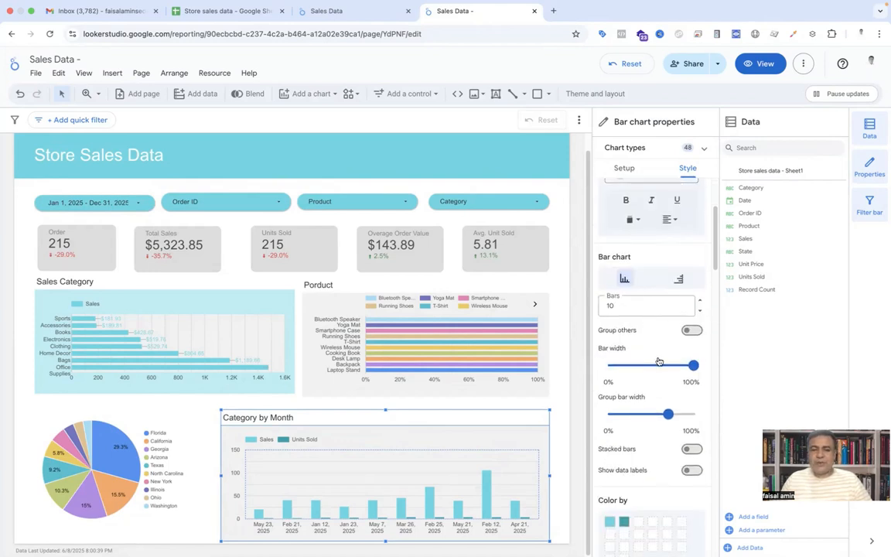
pyautogui.scroll(5, 657, 358)
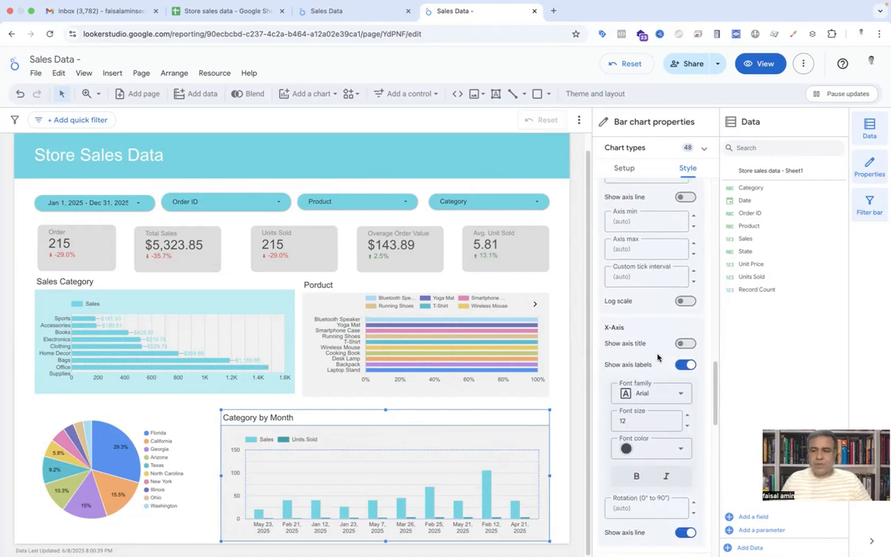
# Test the Product filter by limiting the dashboard to Backpack, Desk Lamp and Laptop Stand
pyautogui.click(15, 432)
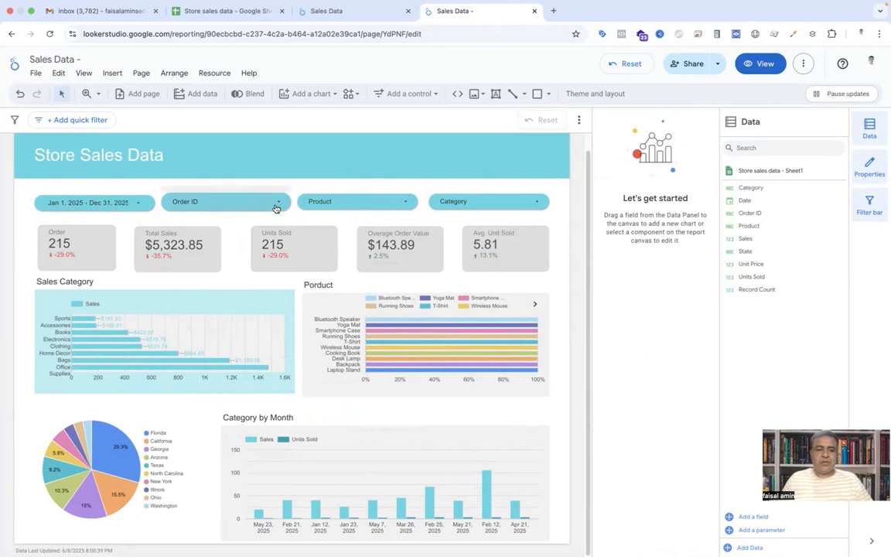
pyautogui.click(356, 201)
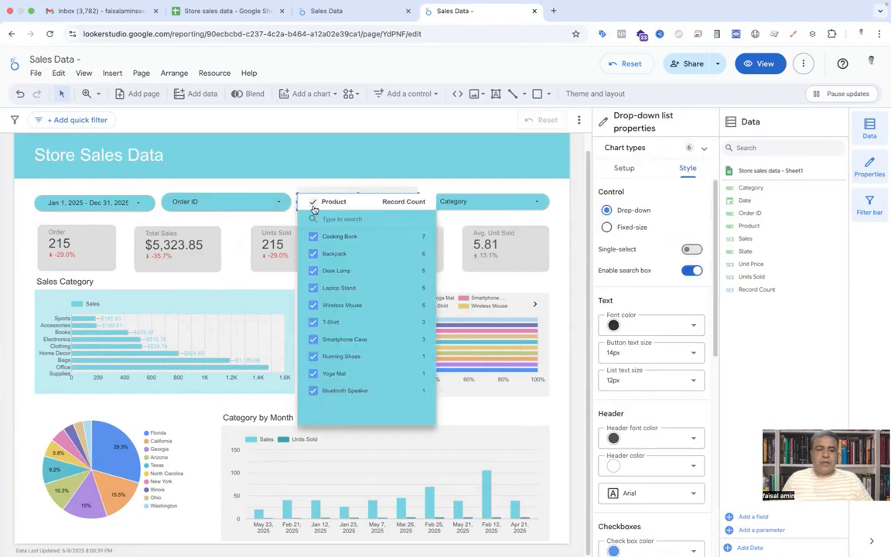
pyautogui.click(313, 204)
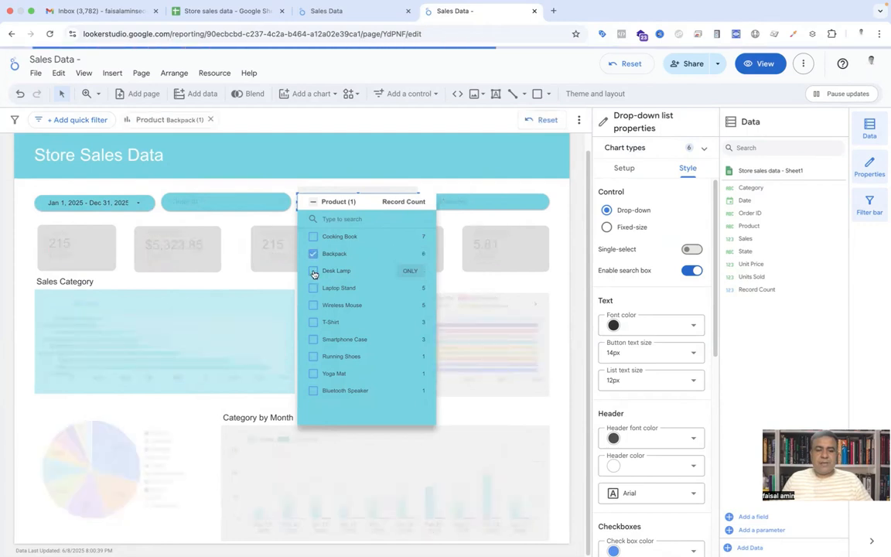
pyautogui.click(314, 271)
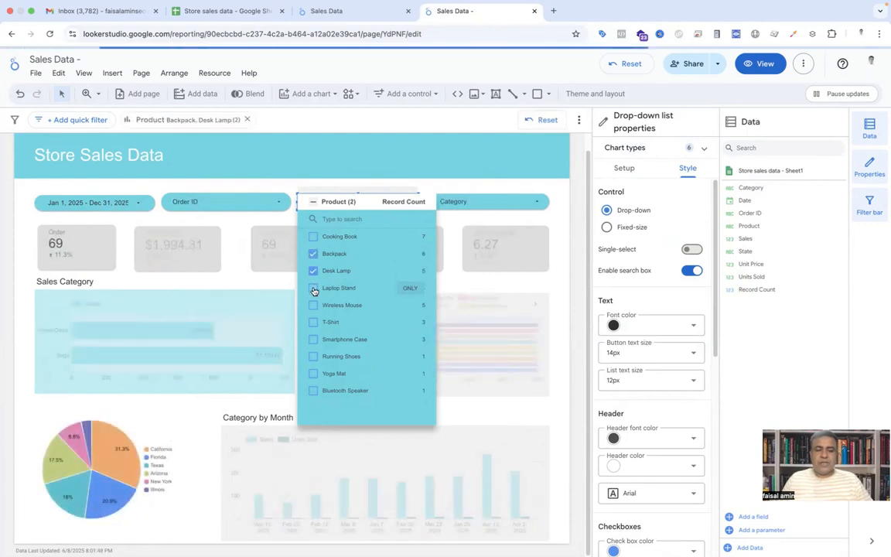
pyautogui.click(314, 289)
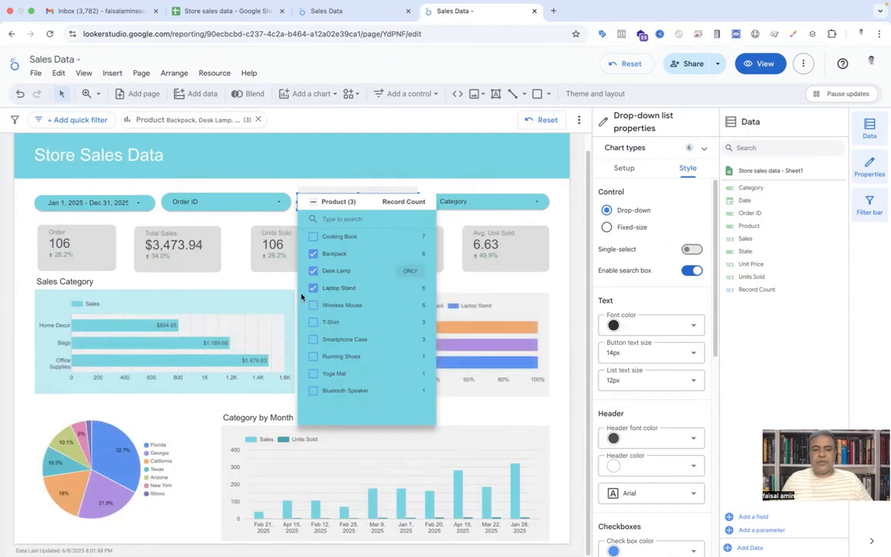
pyautogui.click(252, 286)
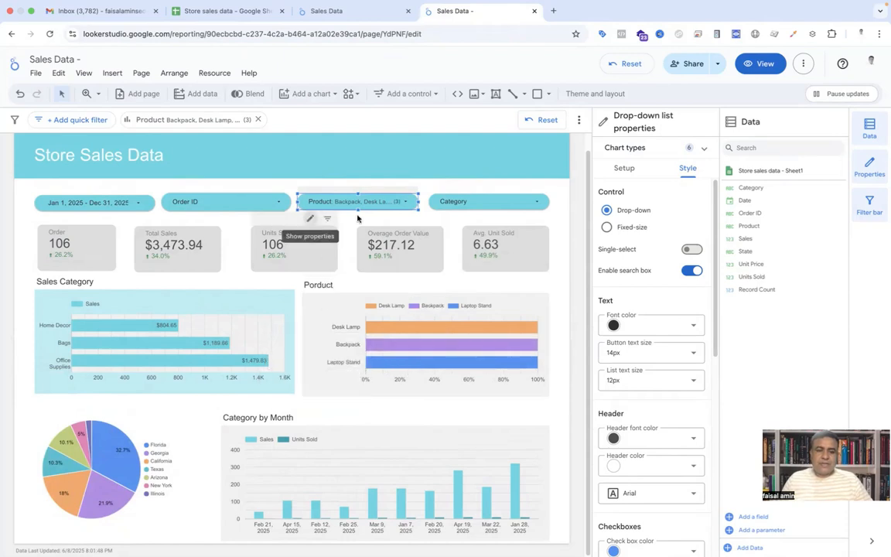
# Check the Category filter's options for the chosen products and restore the Product filter to all products
pyautogui.click(490, 206)
pyautogui.click(491, 206)
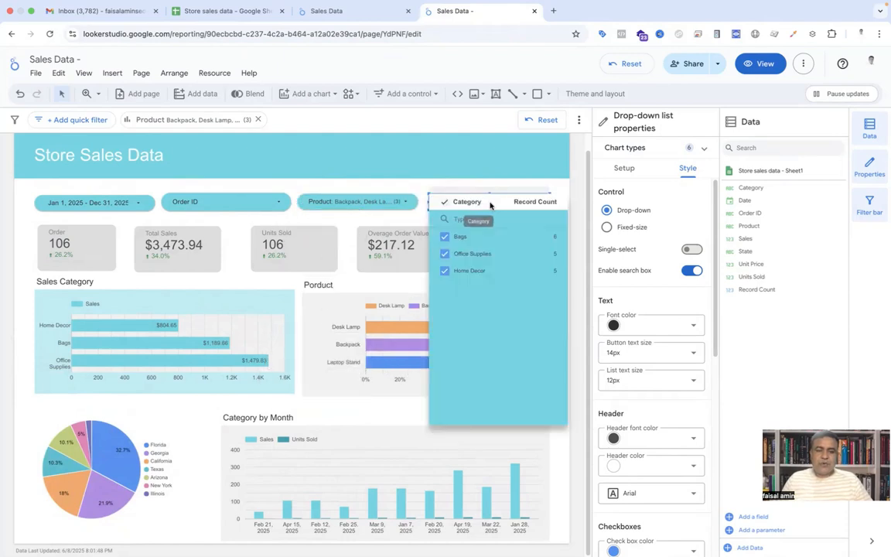
pyautogui.click(409, 204)
pyautogui.click(385, 204)
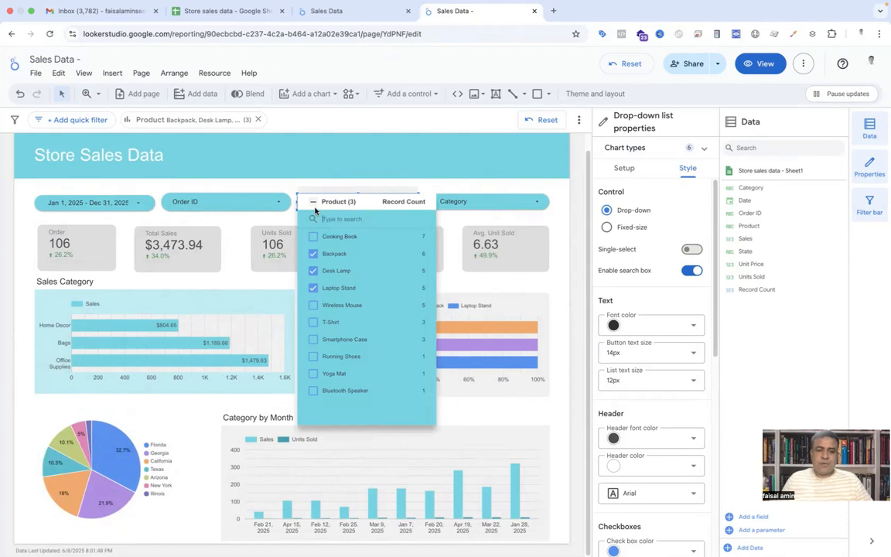
pyautogui.click(314, 201)
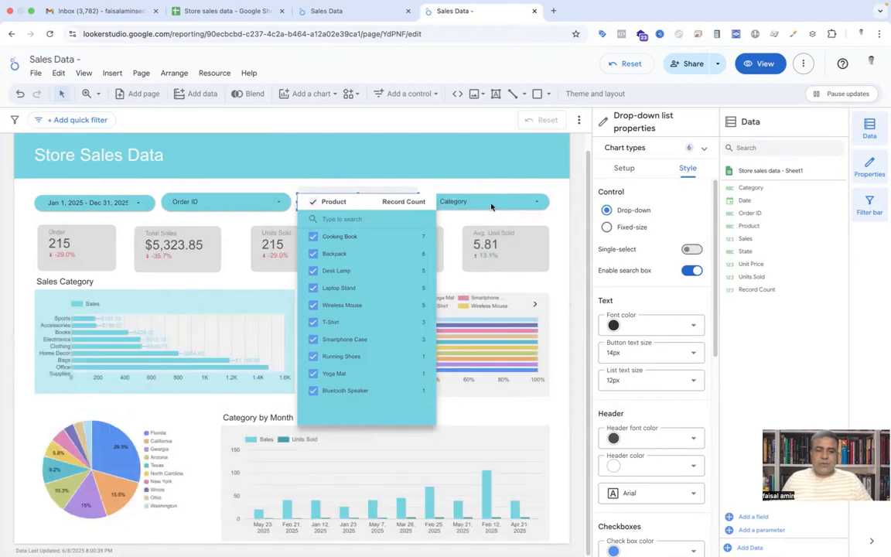
# Test the Category filter by limiting the dashboard to Office Supplies and inspect the scorecards and charts
pyautogui.click(492, 207)
pyautogui.click(492, 207)
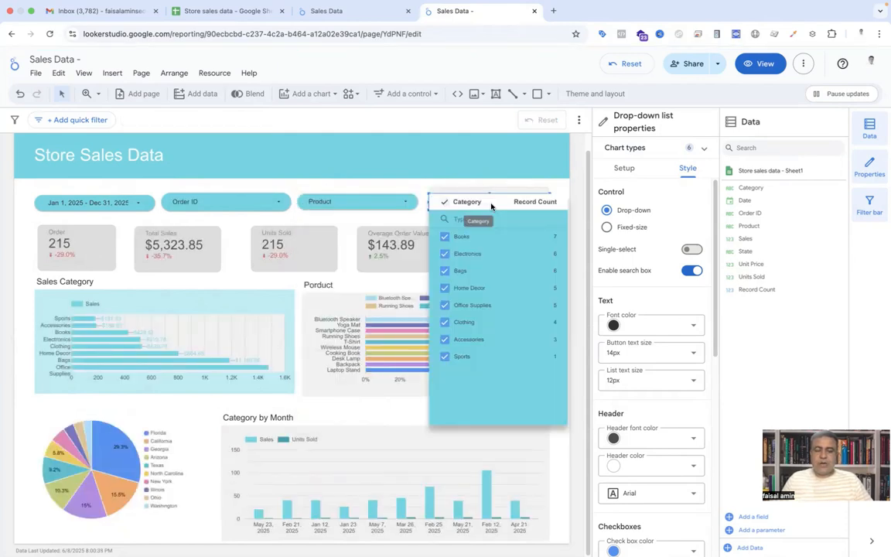
pyautogui.click(446, 204)
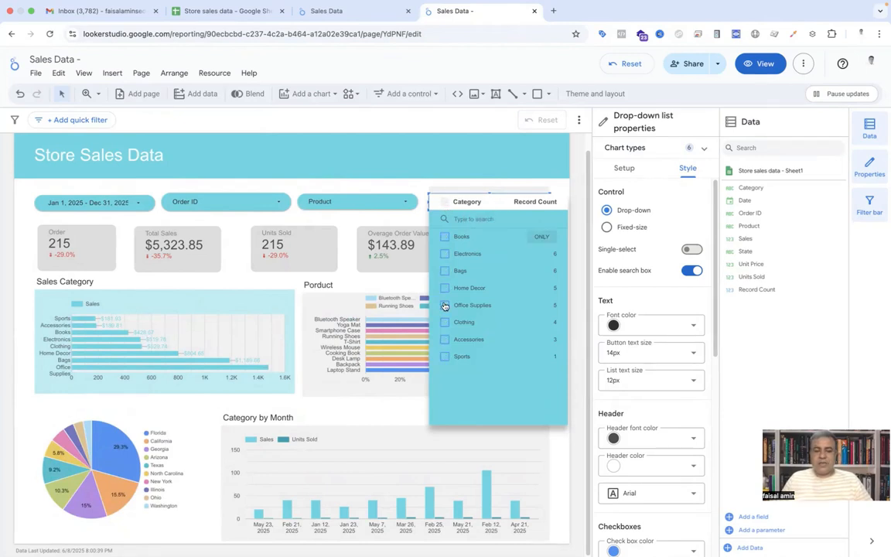
pyautogui.moveTo(475, 310)
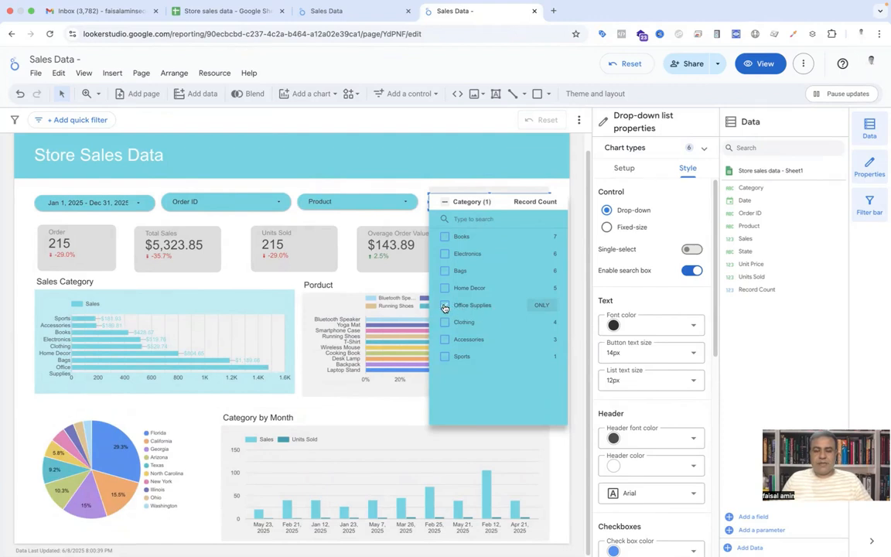
pyautogui.click(445, 306)
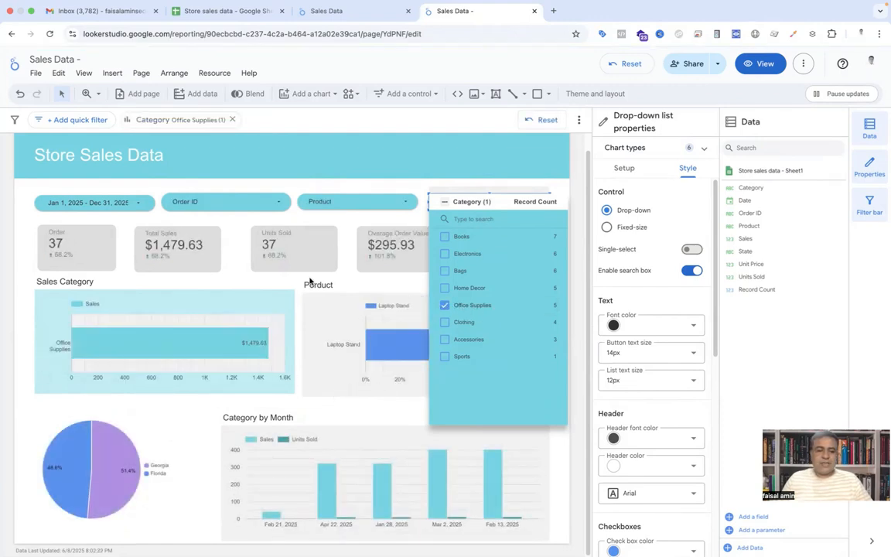
pyautogui.click(353, 280)
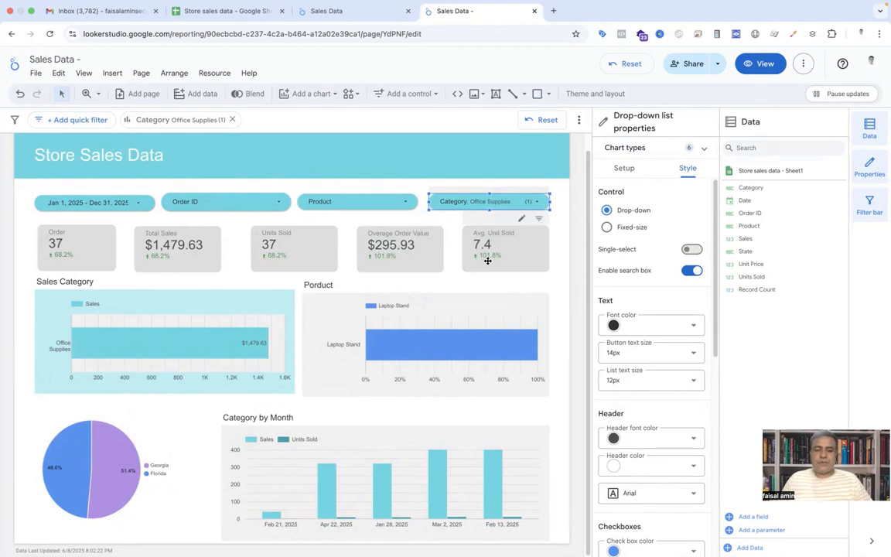
pyautogui.moveTo(251, 349)
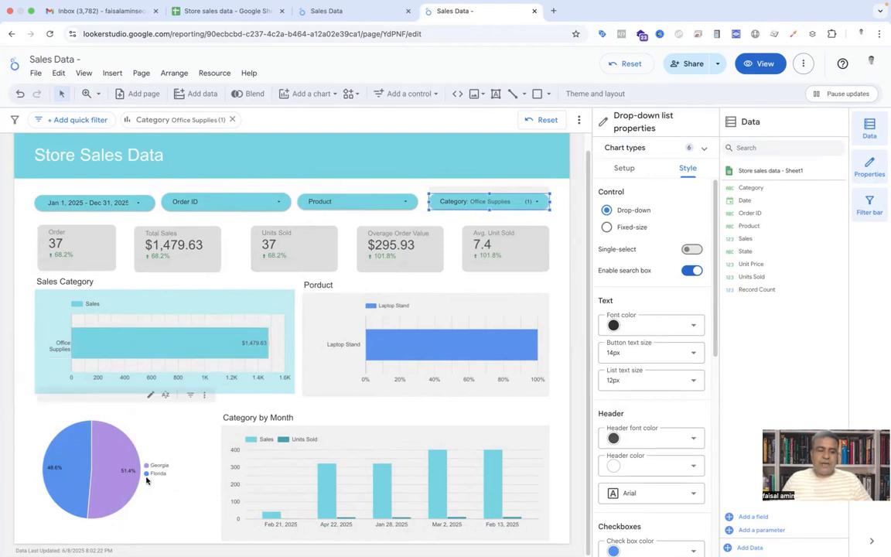
pyautogui.moveTo(62, 465)
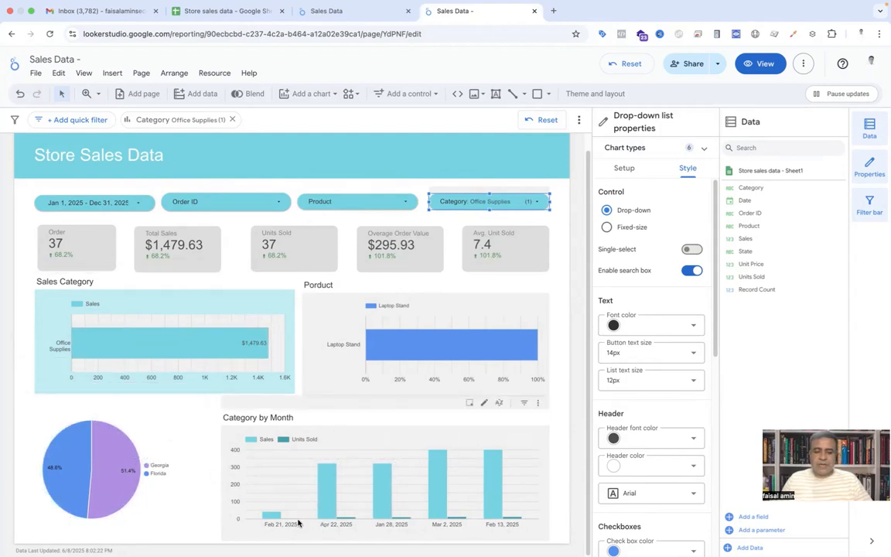
pyautogui.moveTo(438, 520)
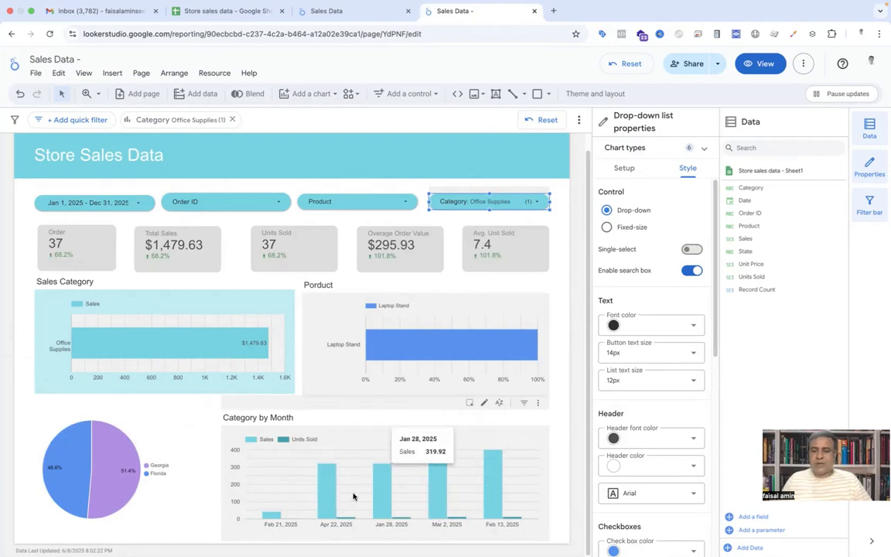
# Check the Order ID filter's options and reset the dashboard's filters to include all data
pyautogui.click(224, 204)
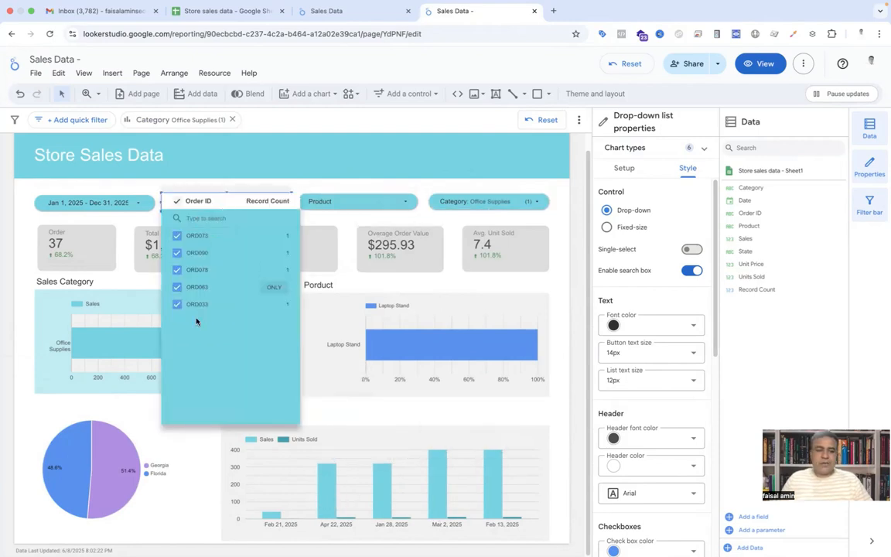
pyautogui.click(176, 202)
pyautogui.click(327, 188)
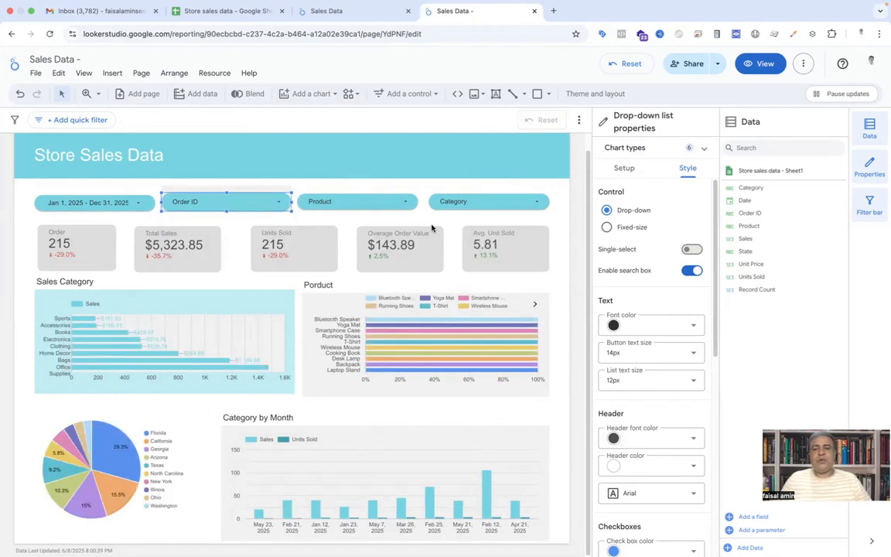
# Switch to the Store sales data sheet in Google Sheets to look over the source records, and return to the Looker Studio report
pyautogui.click(227, 13)
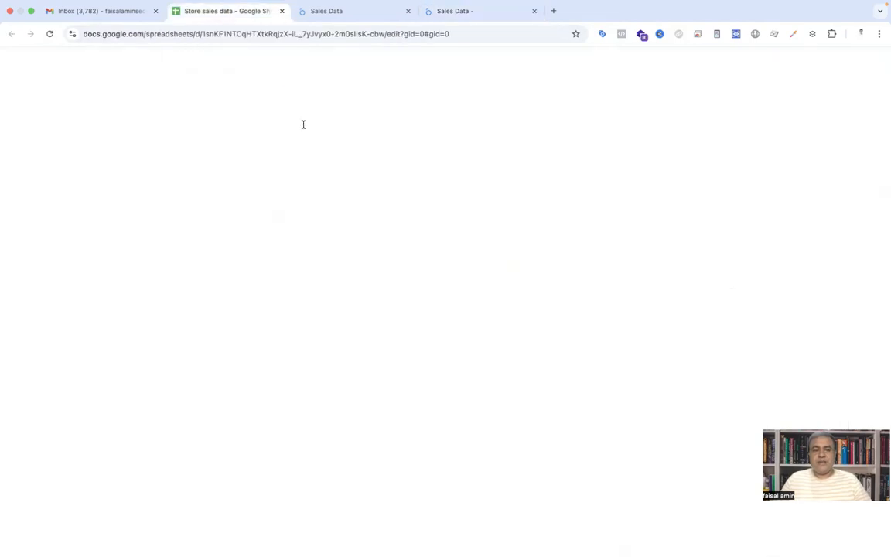
pyautogui.click(392, 292)
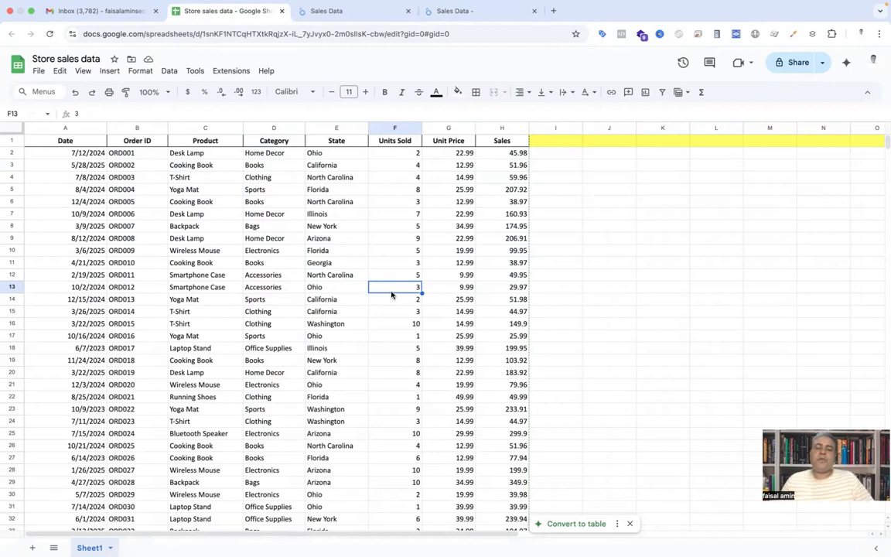
pyautogui.click(464, 12)
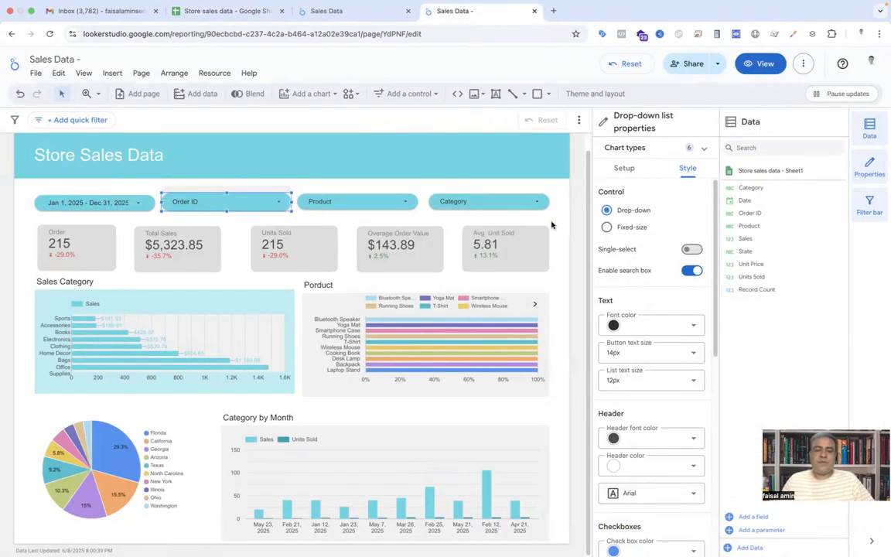